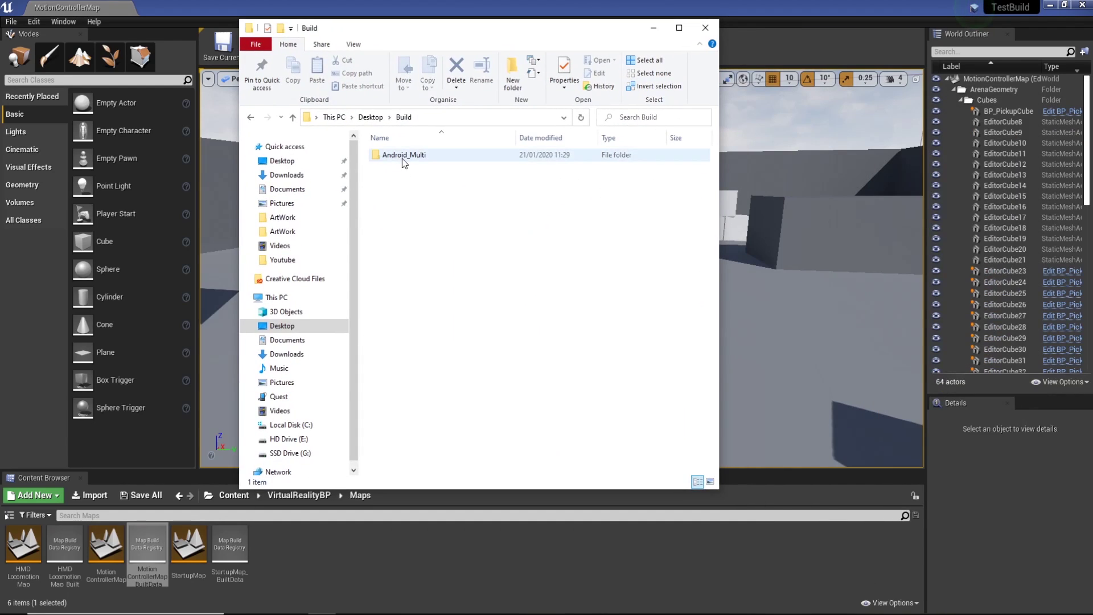
- Check the Android_Multi folder's Properties for its 228 MB size, then close the Build window
{"action": "right_click", "coordinate": [402, 156]}
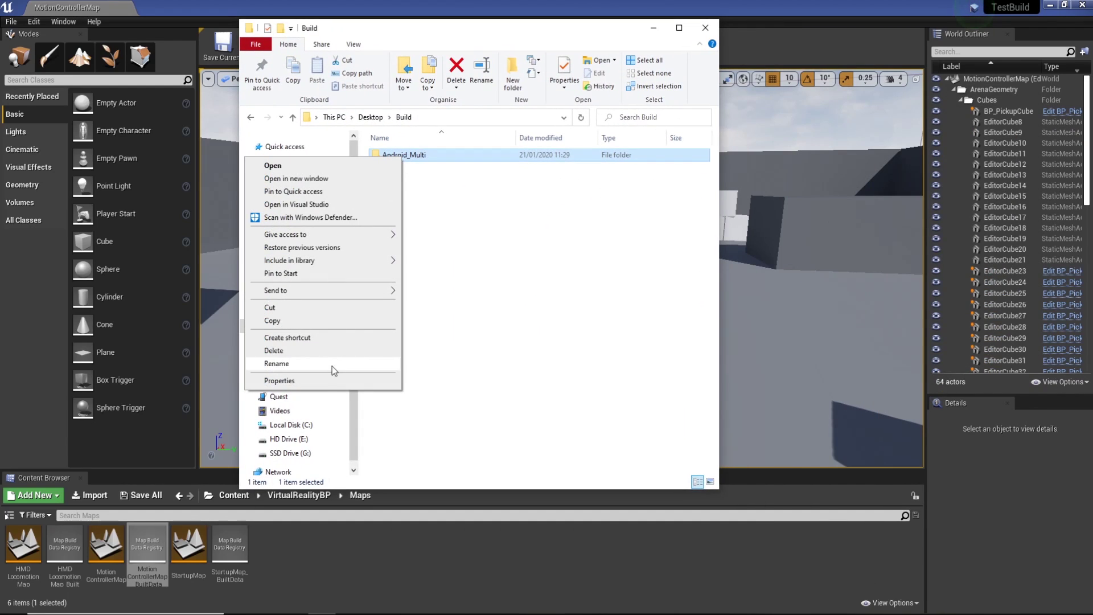
{"action": "left_click", "coordinate": [389, 380]}
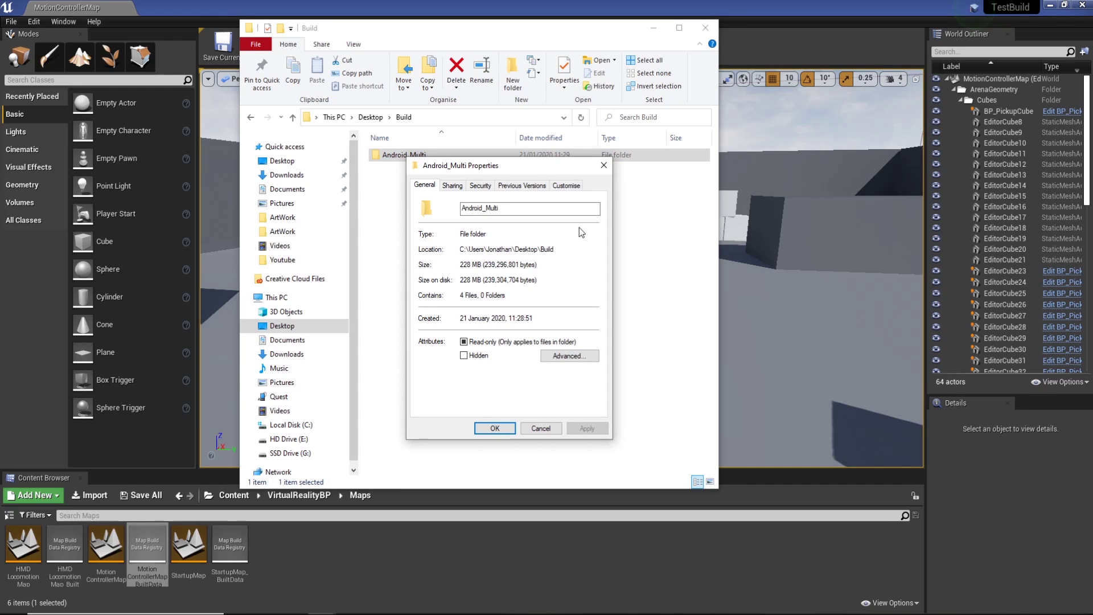
{"action": "left_click", "coordinate": [604, 165]}
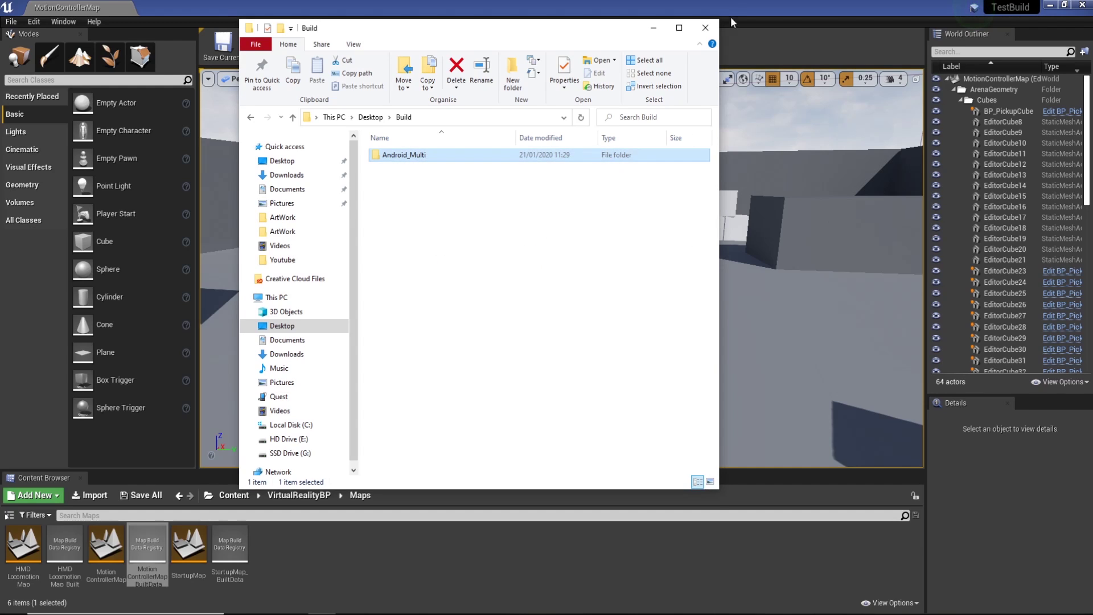
{"action": "left_click", "coordinate": [706, 28]}
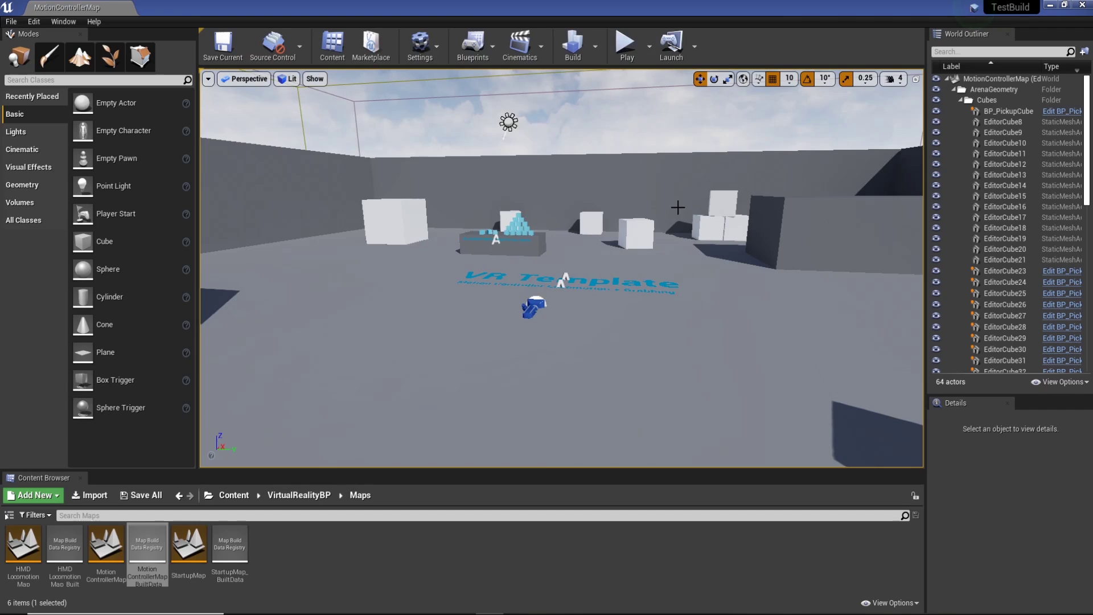
- Move the view into the arena and open the Edit menu to reach Plugins
{"action": "mouse_move", "coordinate": [678, 208]}
{"action": "left_mouse_down"}
{"action": "mouse_move", "coordinate": [669, 188]}
{"action": "mouse_move", "coordinate": [678, 207]}
{"action": "left_mouse_up"}
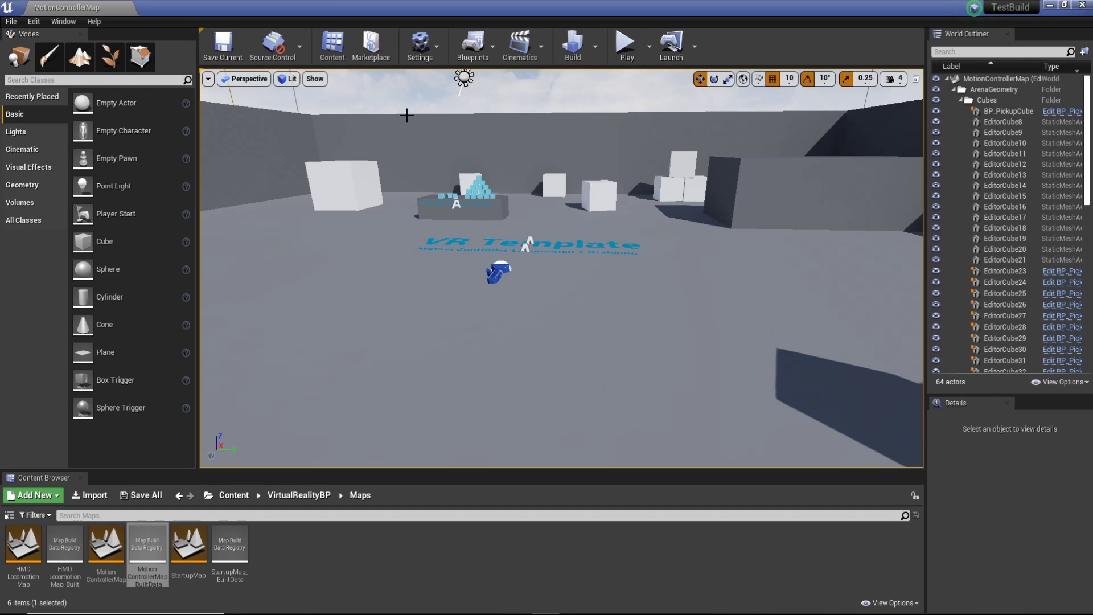
{"action": "left_click", "coordinate": [20, 24]}
{"action": "mouse_move", "coordinate": [34, 21]}
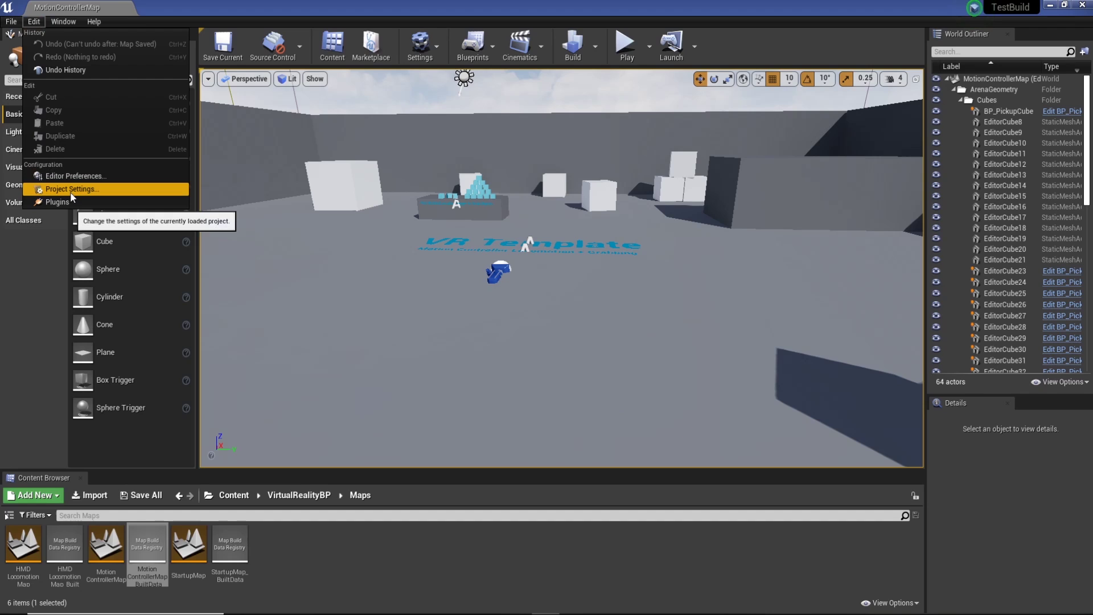
- Open Plugins, dismiss the SteamVR notification and filter to the Virtual Reality category
{"action": "left_click", "coordinate": [67, 202]}
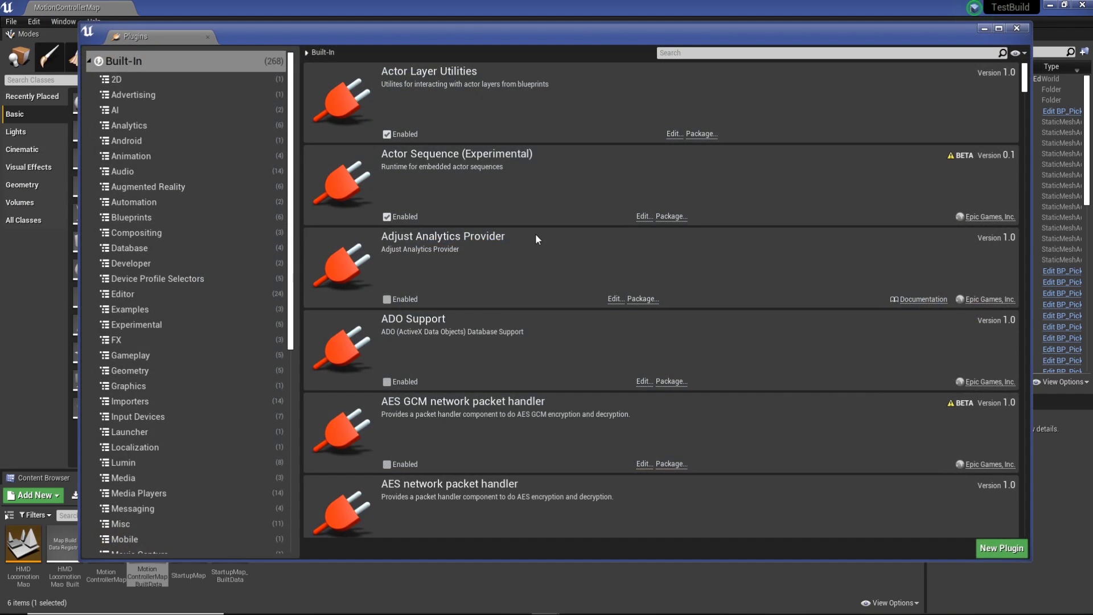
{"action": "left_click_drag", "start_coordinate": [293, 296], "coordinate": [309, 517]}
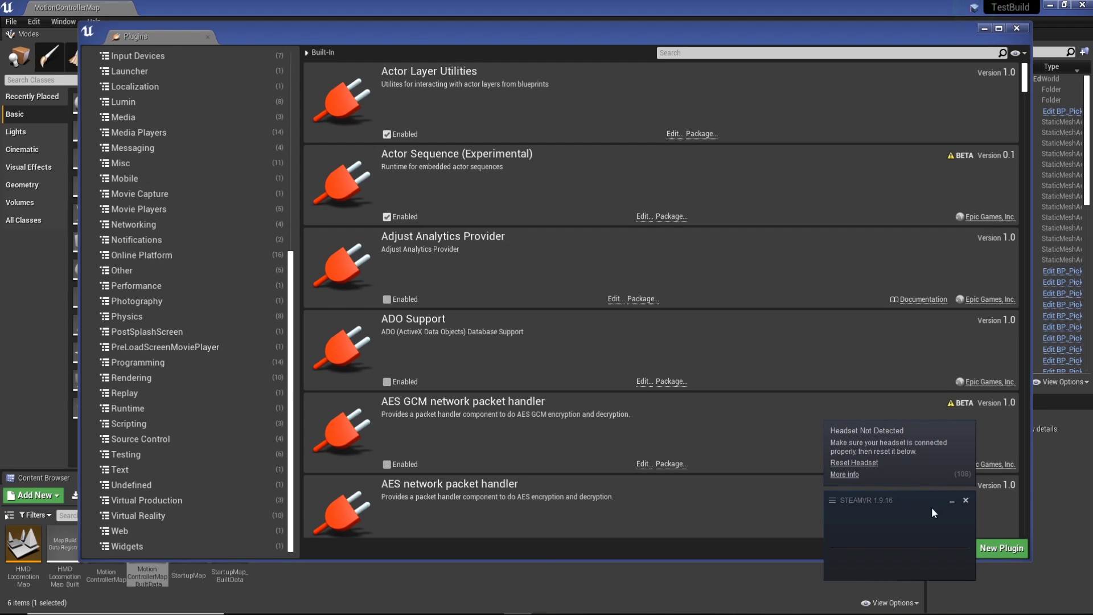
{"action": "left_click", "coordinate": [966, 500]}
{"action": "scroll", "coordinate": [683, 373], "scroll_direction": "down", "scroll_amount": 2}
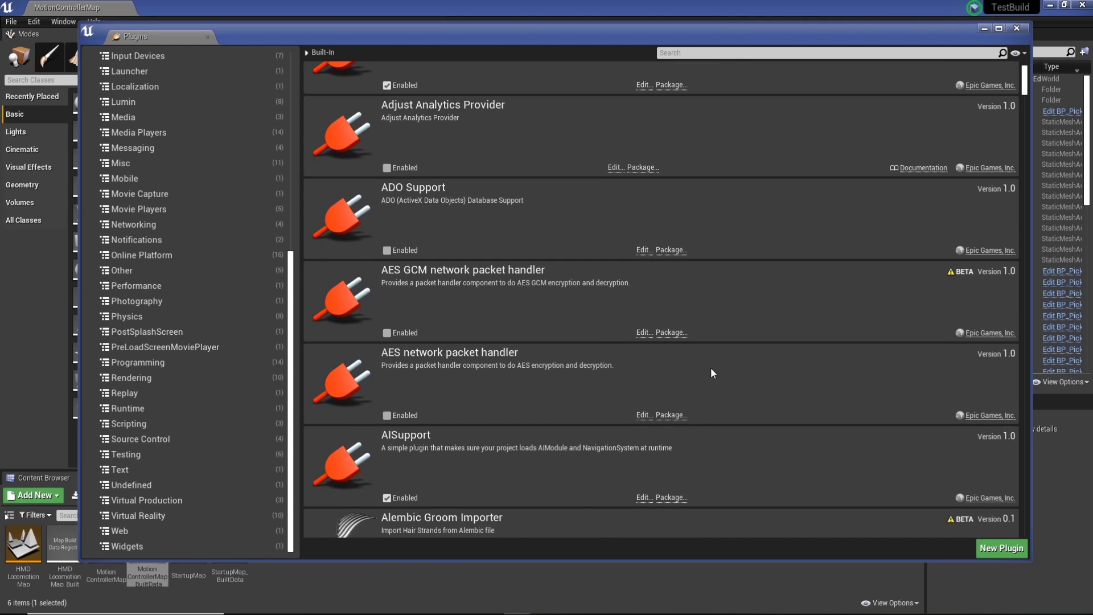
{"action": "left_click", "coordinate": [205, 515]}
{"action": "scroll", "coordinate": [504, 342], "scroll_direction": "down", "scroll_amount": 2}
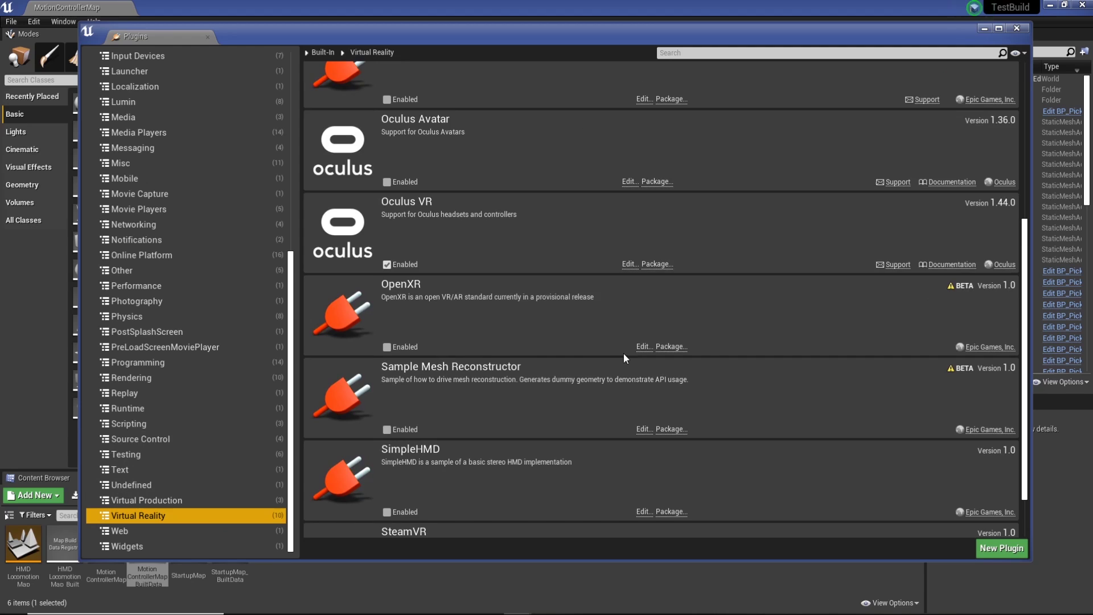
- Bring the Plugins window back to the front and uncheck Enabled on SteamVR
{"action": "left_click", "coordinate": [60, 21]}
{"action": "mouse_move", "coordinate": [33, 21]}
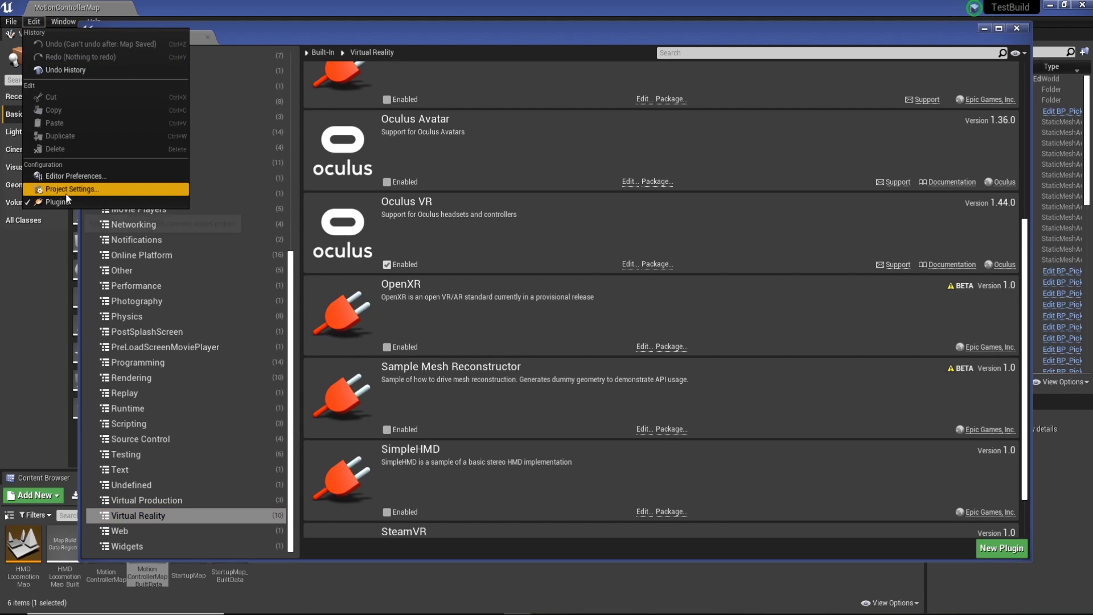
{"action": "left_click", "coordinate": [83, 204]}
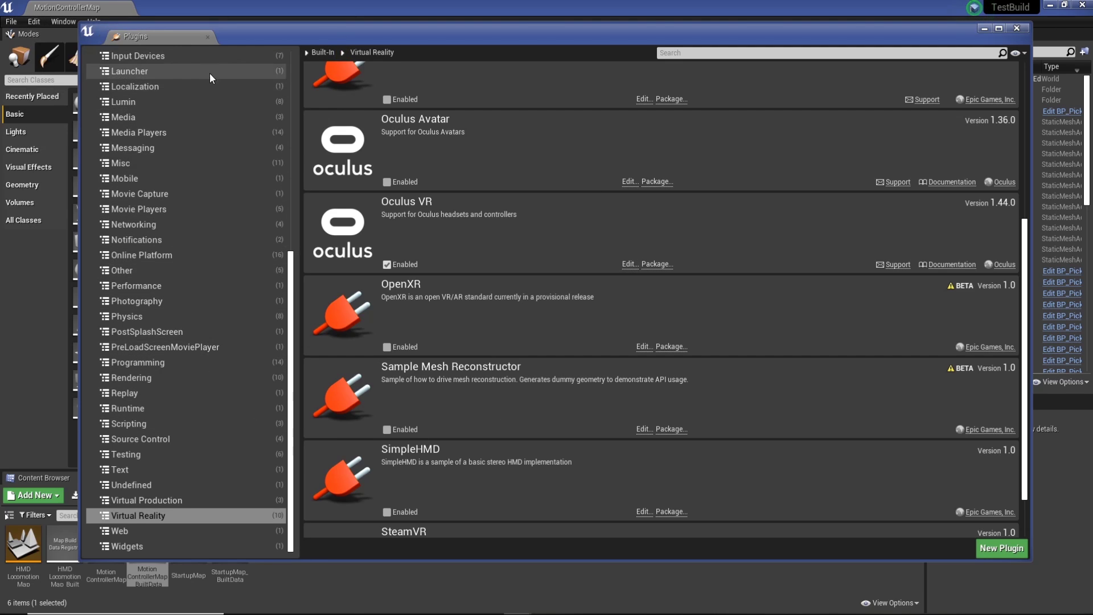
{"action": "scroll", "coordinate": [707, 356], "scroll_direction": "down", "scroll_amount": 2}
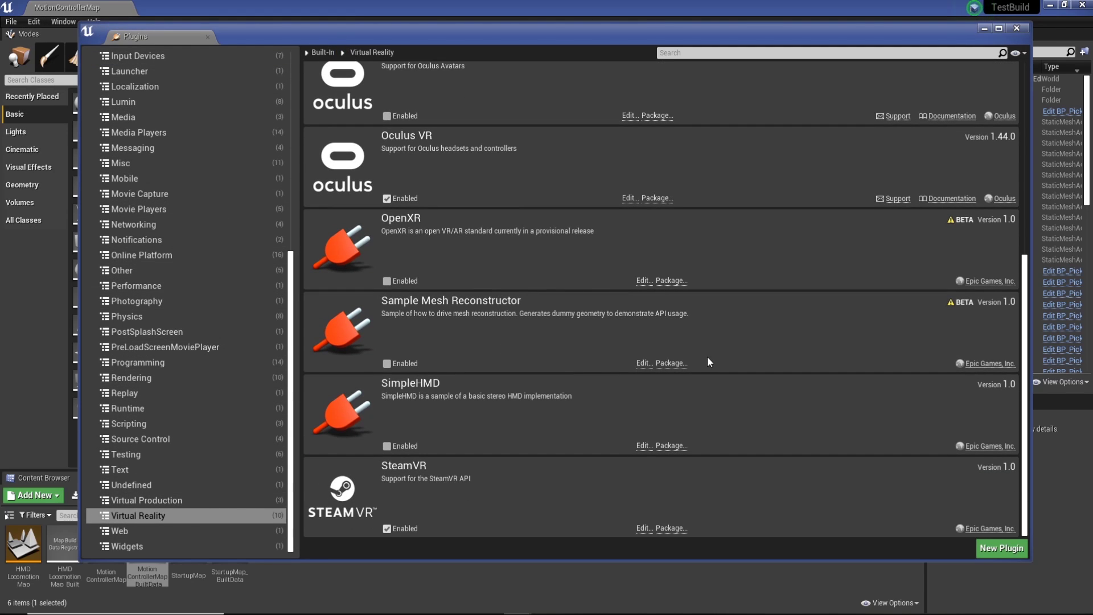
{"action": "left_click", "coordinate": [386, 529]}
{"action": "scroll", "coordinate": [377, 518], "scroll_direction": "down", "scroll_amount": 1}
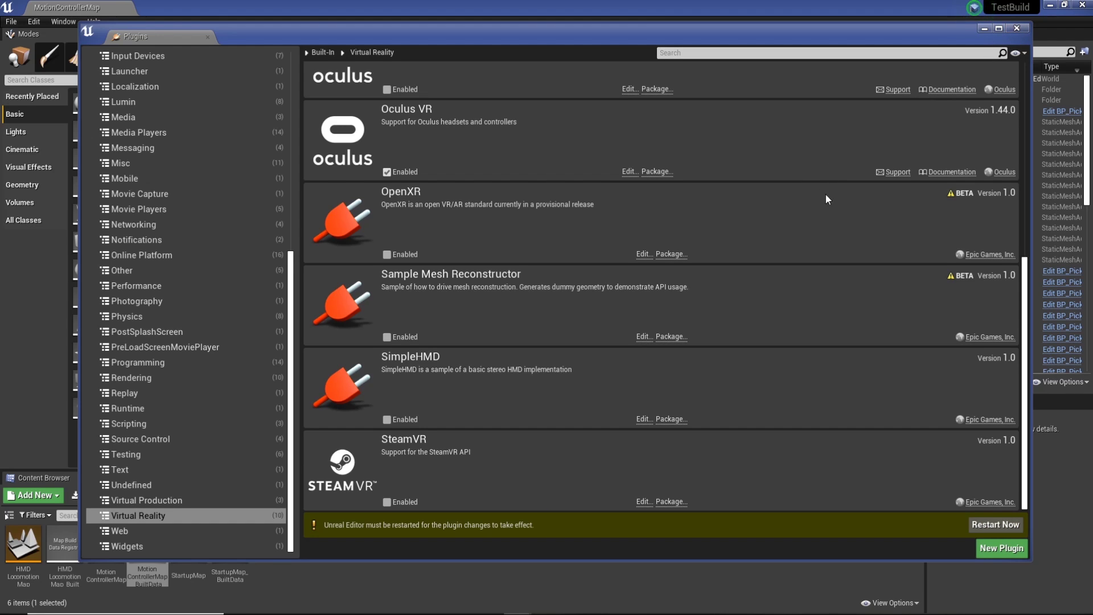
- Close Plugins and open the Packaging page of Project Settings
{"action": "left_click", "coordinate": [1023, 27]}
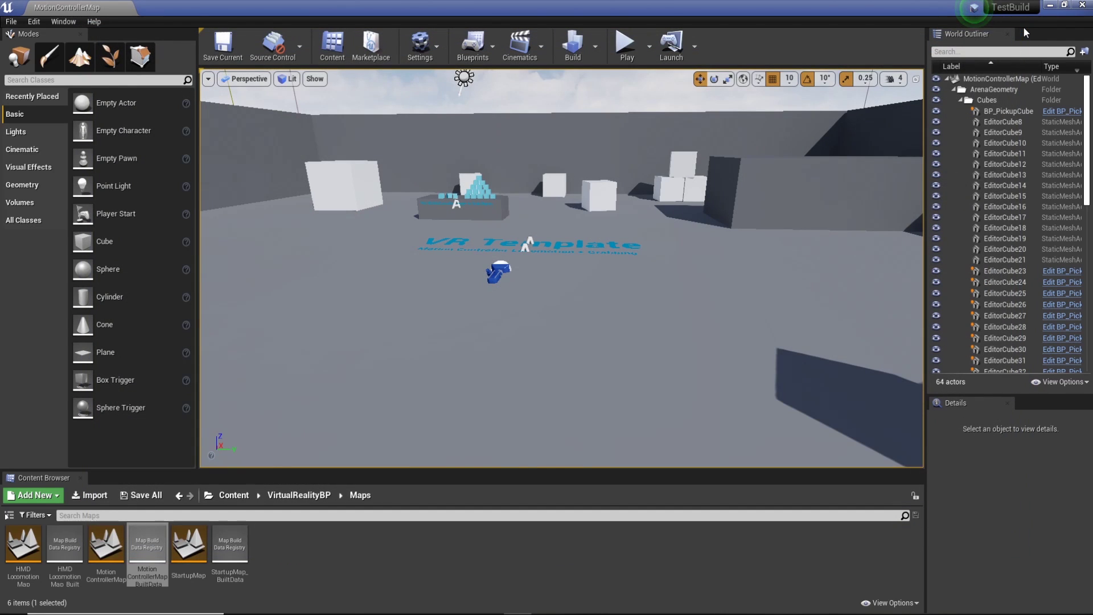
{"action": "left_click", "coordinate": [37, 22]}
{"action": "left_click", "coordinate": [84, 190]}
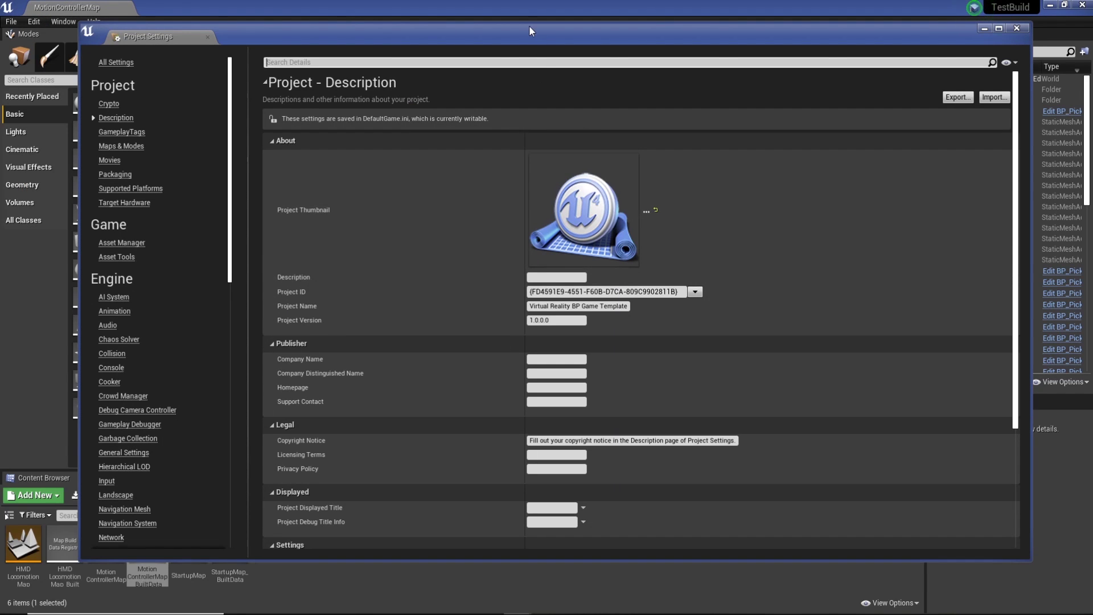
{"action": "left_click_drag", "start_coordinate": [529, 25], "coordinate": [586, 28]}
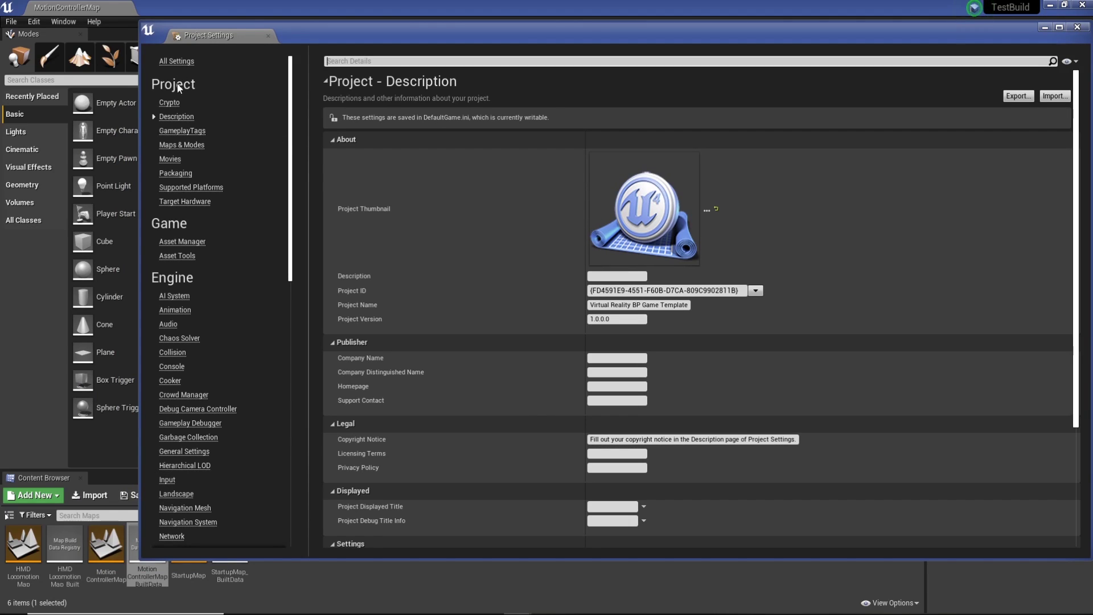
{"action": "left_click", "coordinate": [176, 134]}
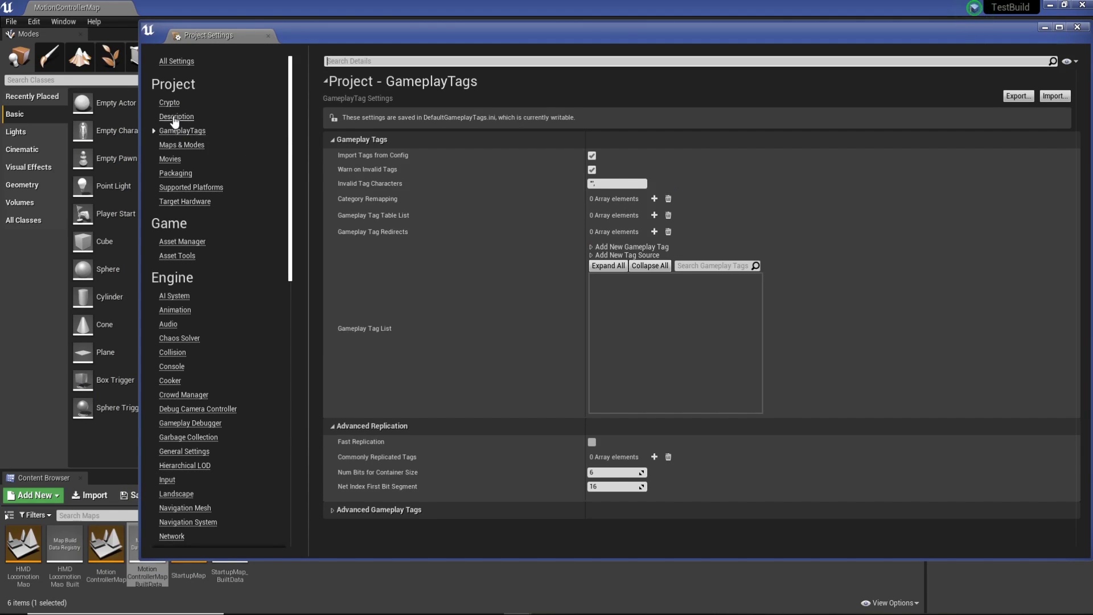
{"action": "left_click", "coordinate": [173, 116]}
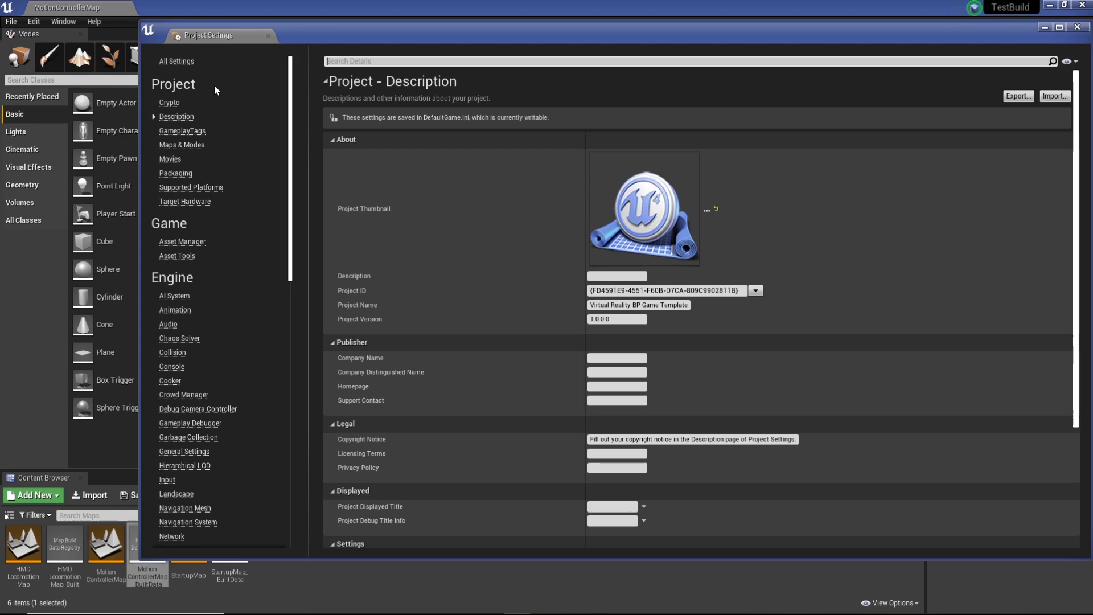
{"action": "left_click", "coordinate": [177, 174]}
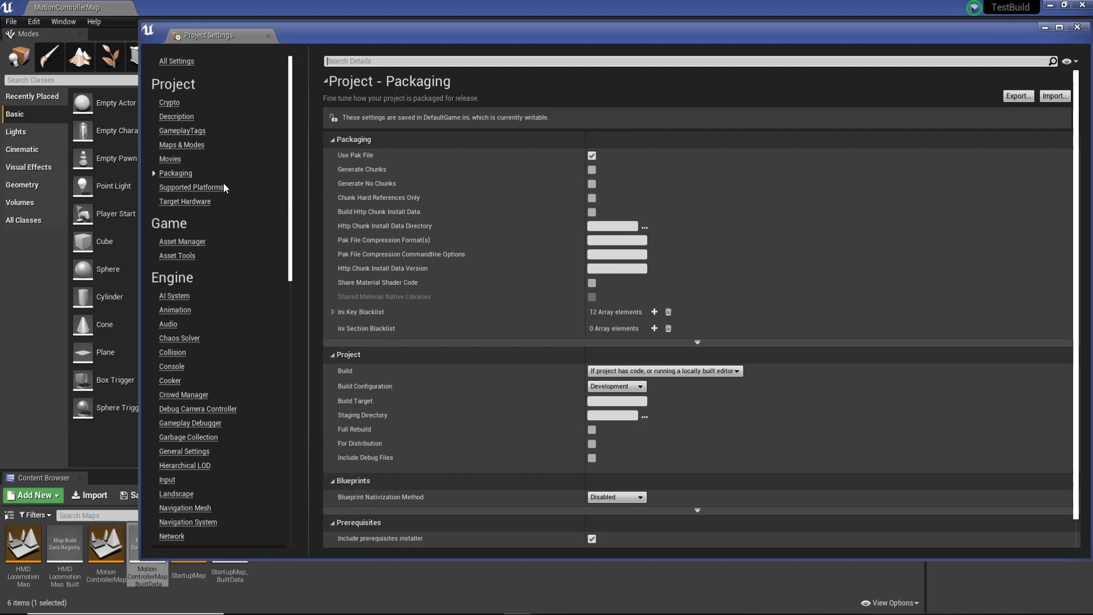
{"action": "scroll", "coordinate": [405, 190], "scroll_direction": "down", "scroll_amount": 1}
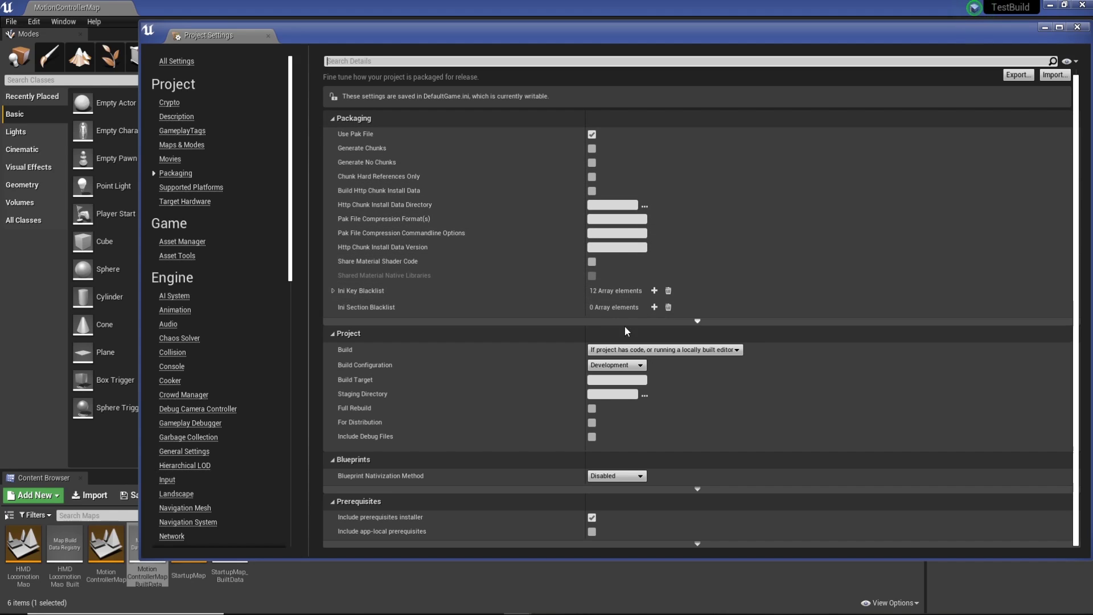
- In advanced packaging options, enable Cook only maps and Exclude editor content when cooking
{"action": "left_click", "coordinate": [697, 322]}
{"action": "scroll", "coordinate": [800, 462], "scroll_direction": "down", "scroll_amount": 3}
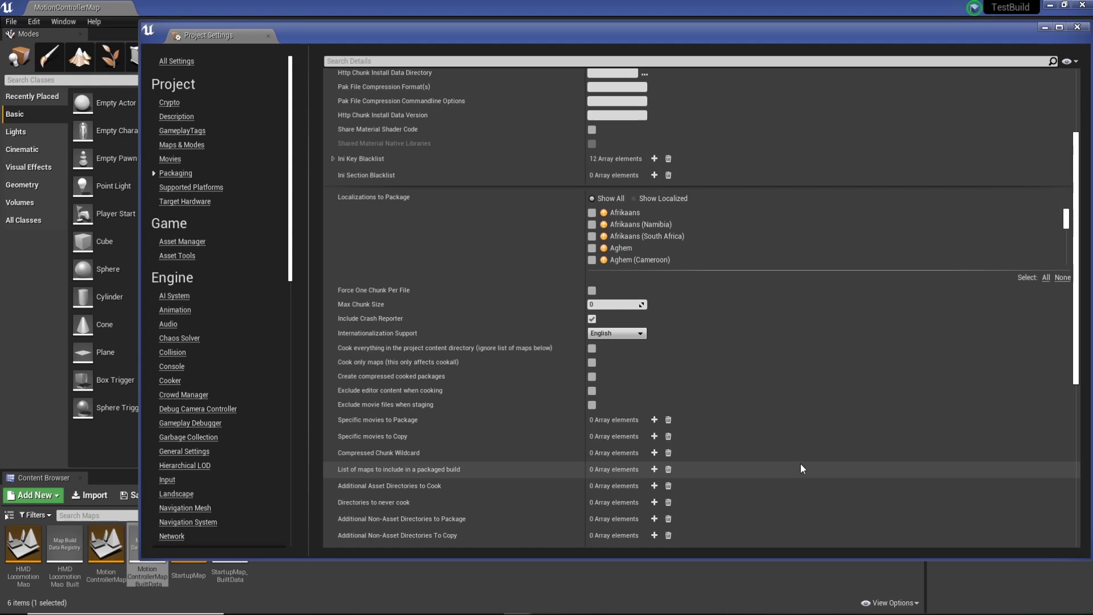
{"action": "scroll", "coordinate": [801, 463], "scroll_direction": "down", "scroll_amount": 2}
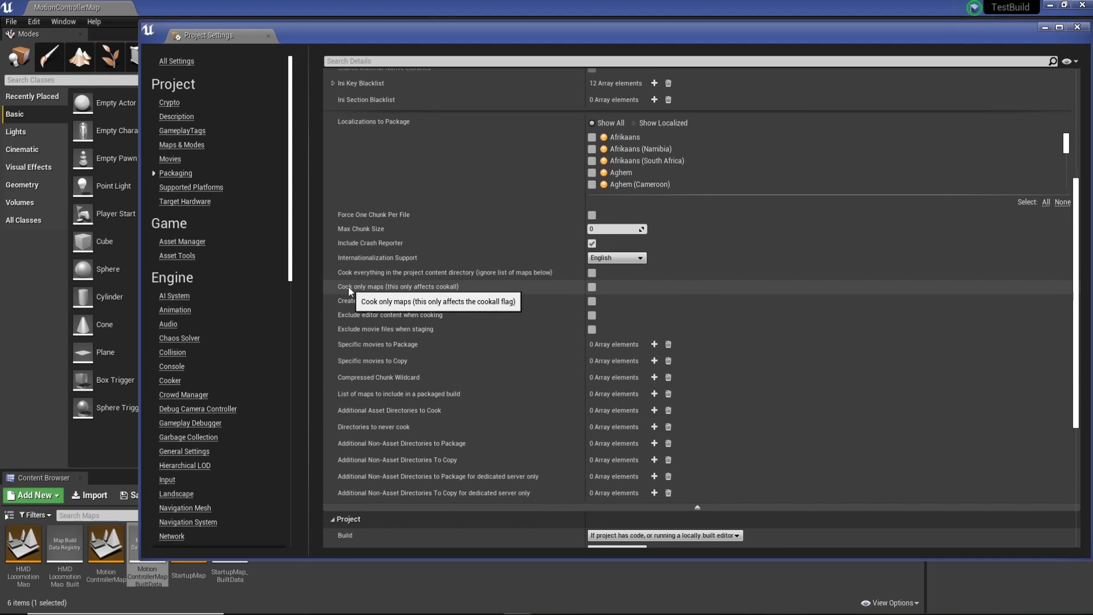
{"action": "left_click", "coordinate": [592, 287]}
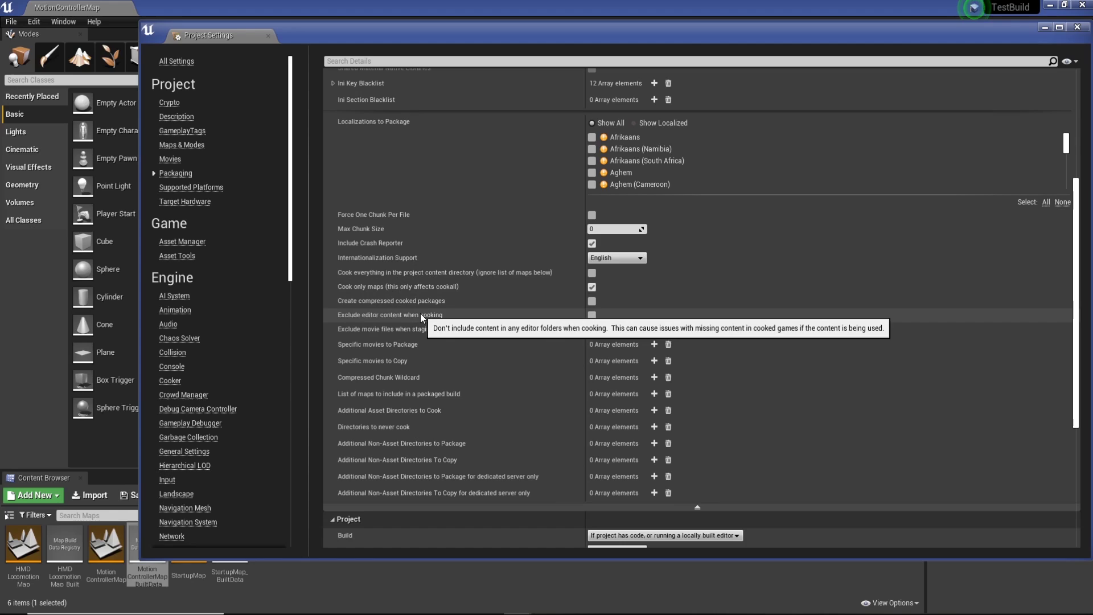
{"action": "left_click", "coordinate": [592, 316]}
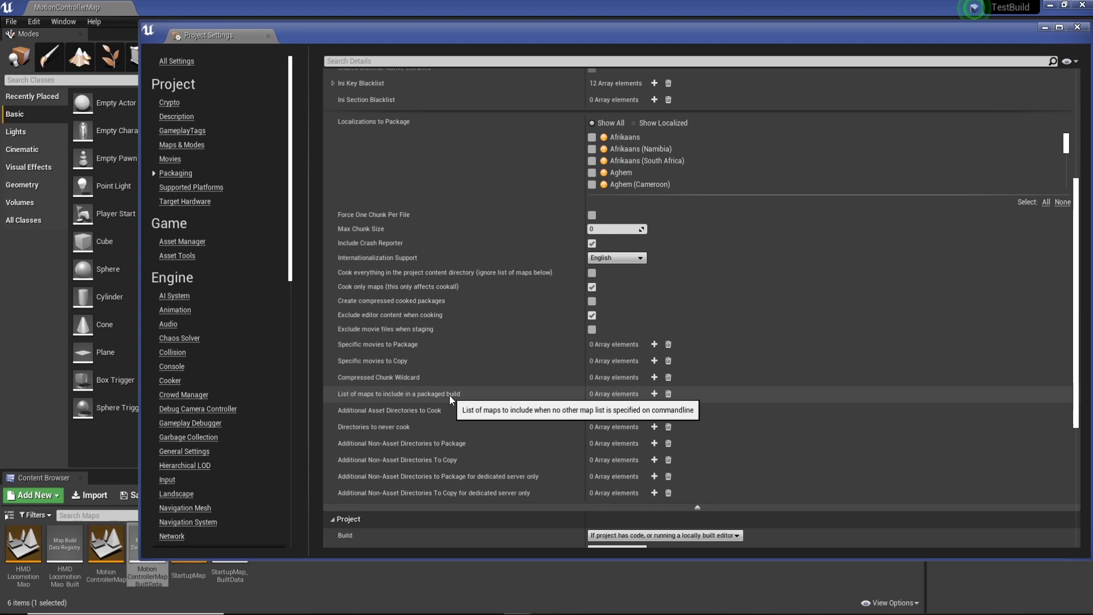
- Add VirtualRealityBP/Maps/MotionControllerMap.umap to the list of maps in the packaged build
{"action": "left_click_drag", "start_coordinate": [487, 34], "coordinate": [628, 32]}
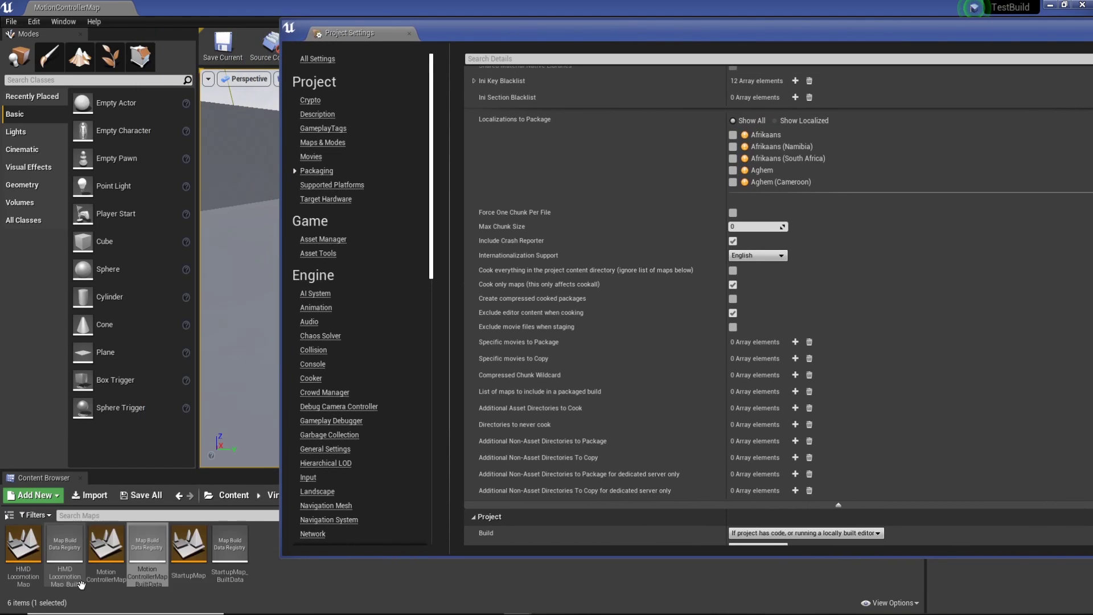
{"action": "mouse_move", "coordinate": [197, 561]}
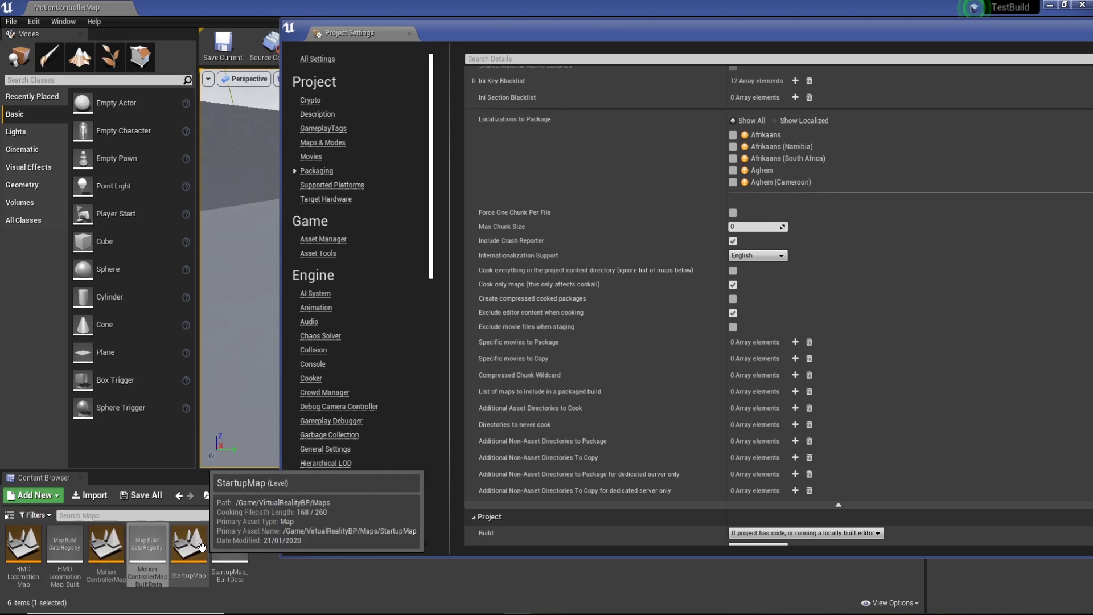
{"action": "mouse_move", "coordinate": [186, 539]}
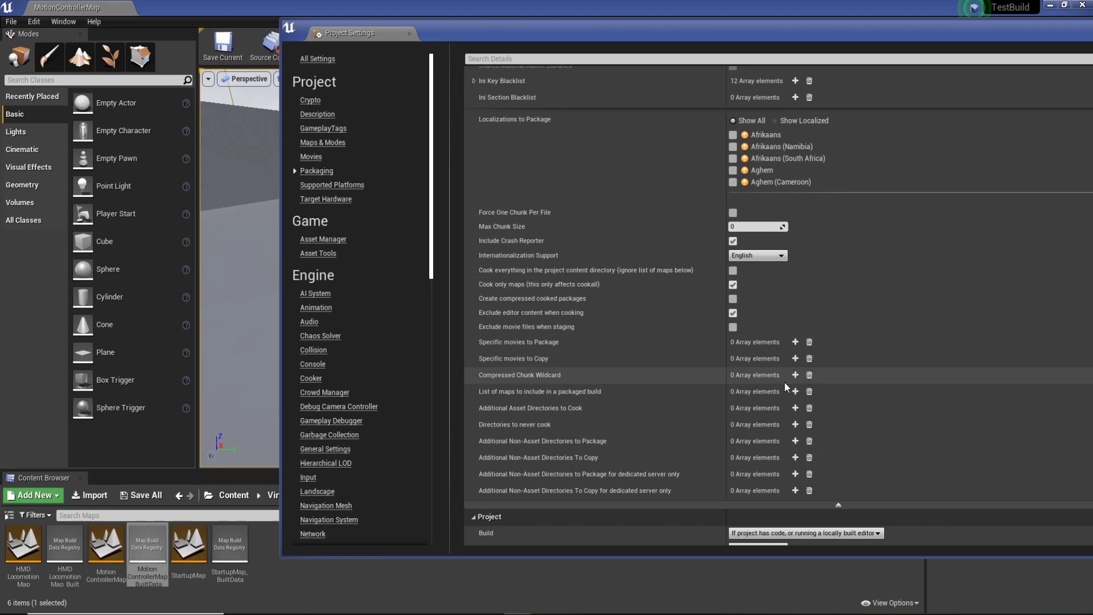
{"action": "mouse_move", "coordinate": [543, 394]}
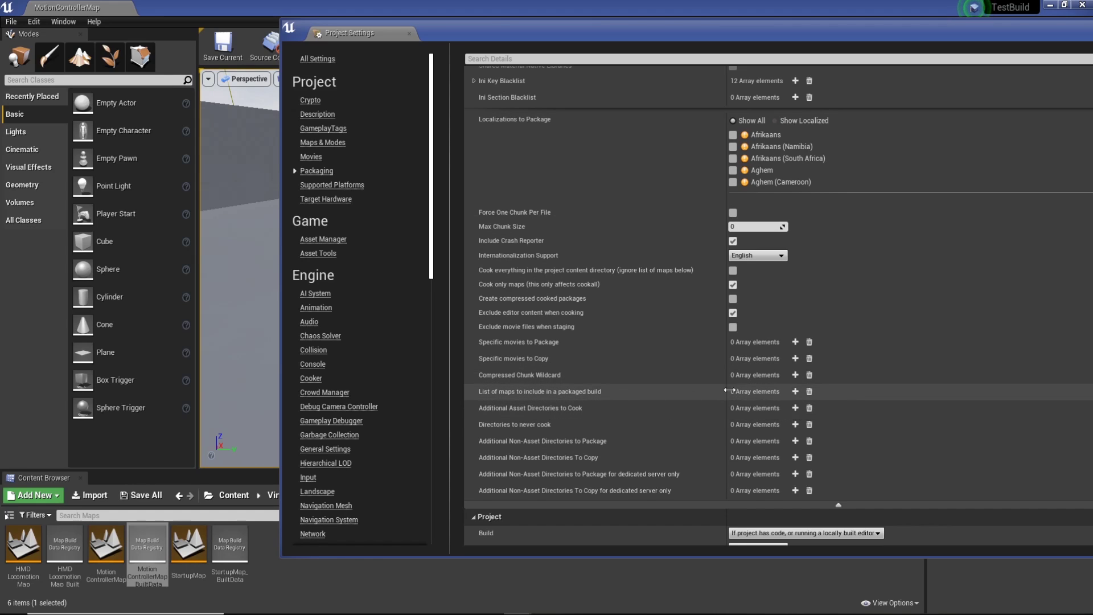
{"action": "left_click", "coordinate": [796, 391]}
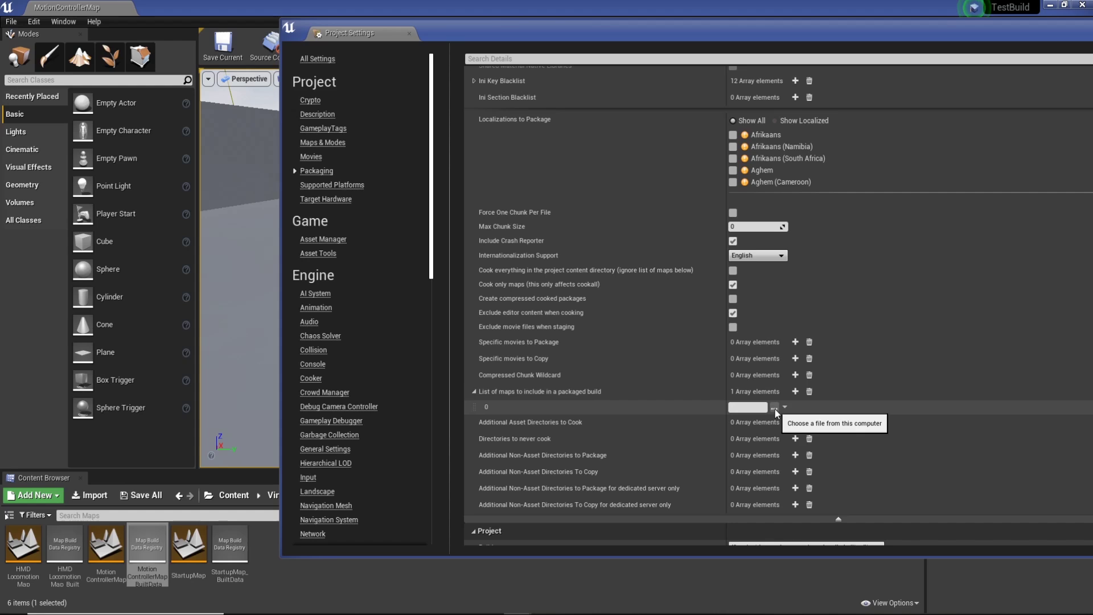
{"action": "left_click", "coordinate": [774, 408]}
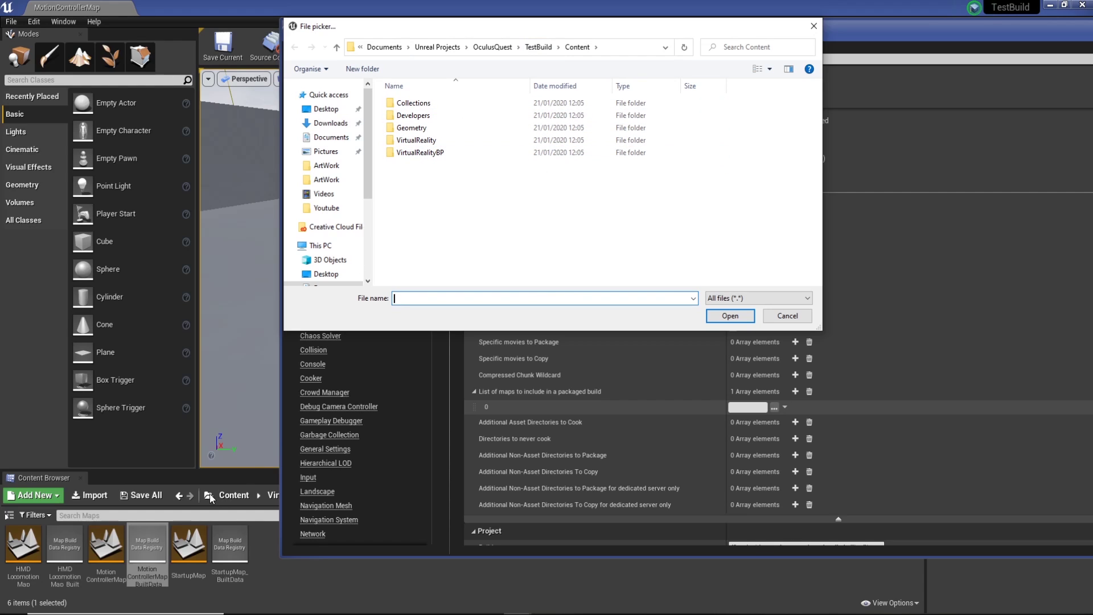
{"action": "double_click", "coordinate": [425, 152]}
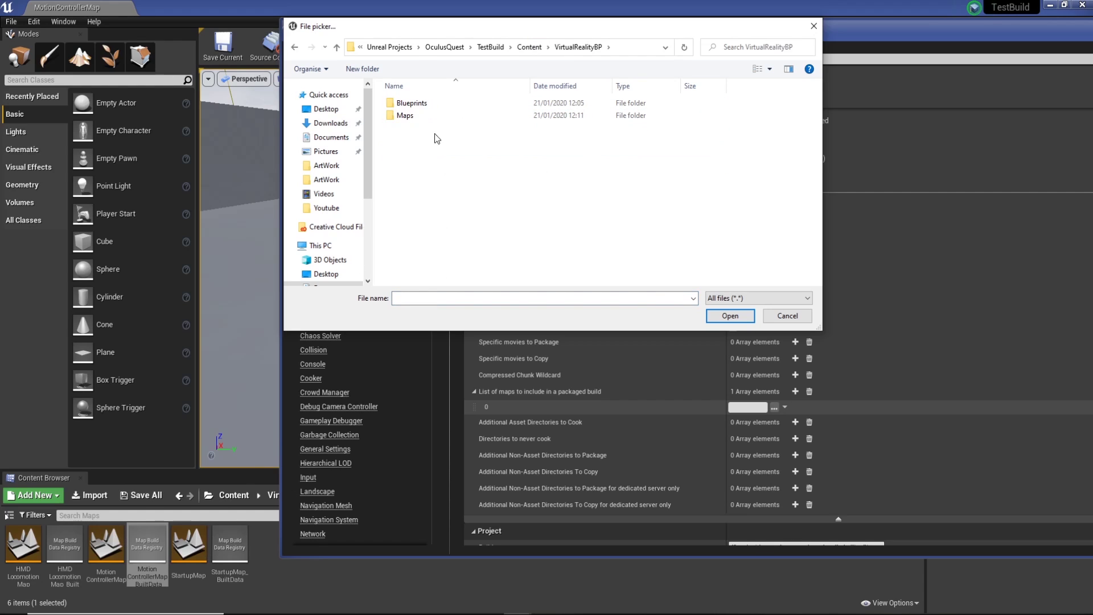
{"action": "double_click", "coordinate": [429, 115]}
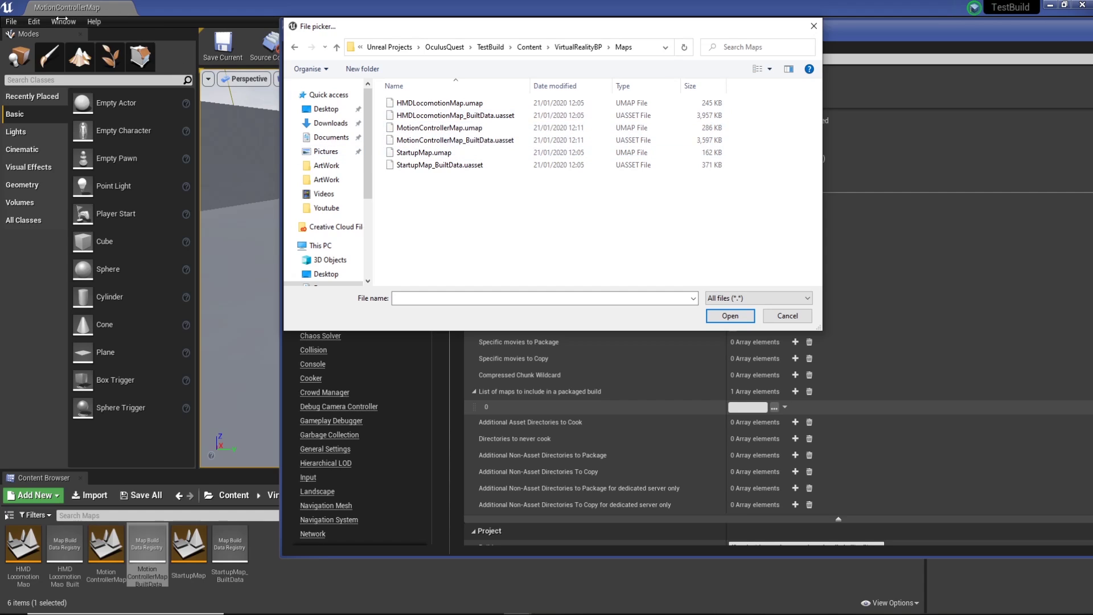
{"action": "left_click", "coordinate": [467, 128]}
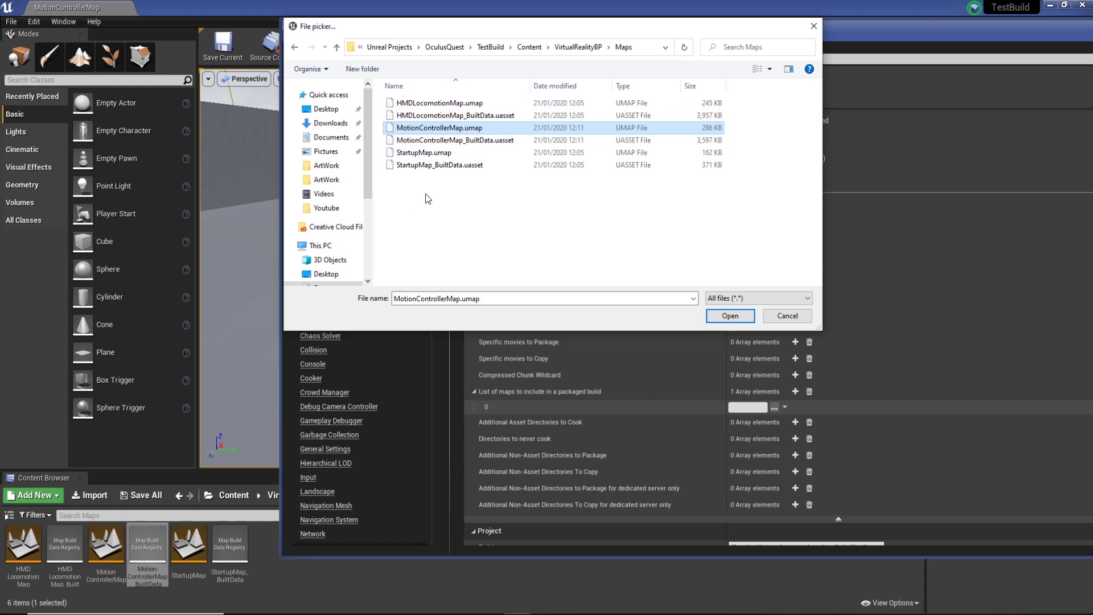
{"action": "left_click", "coordinate": [718, 316]}
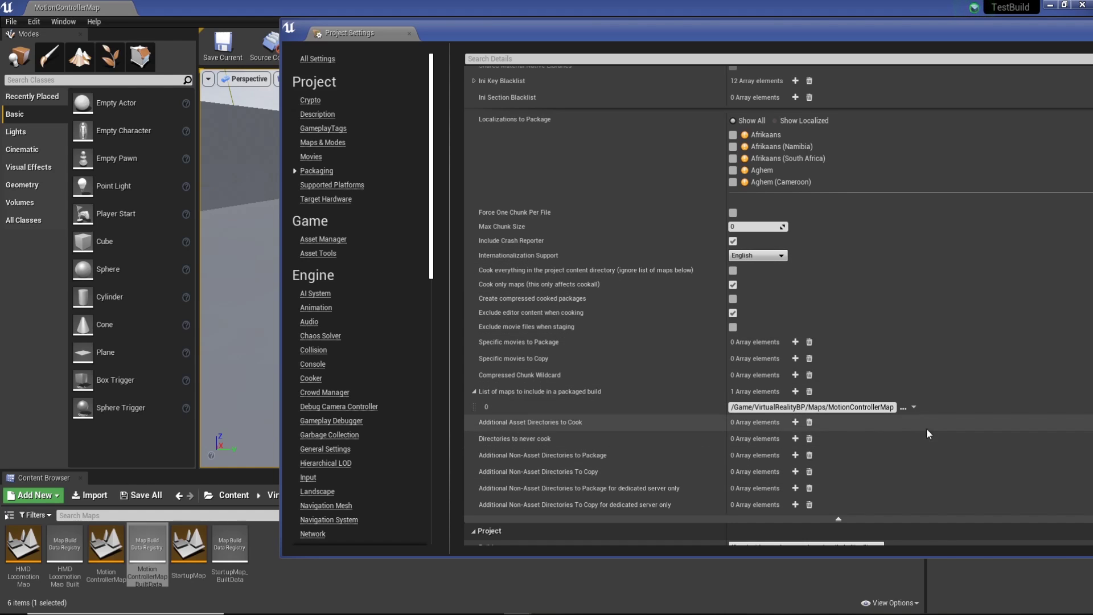
- Scroll the settings categories down to Plugins and select OculusVR
{"action": "scroll", "coordinate": [877, 402], "scroll_direction": "down", "scroll_amount": 2}
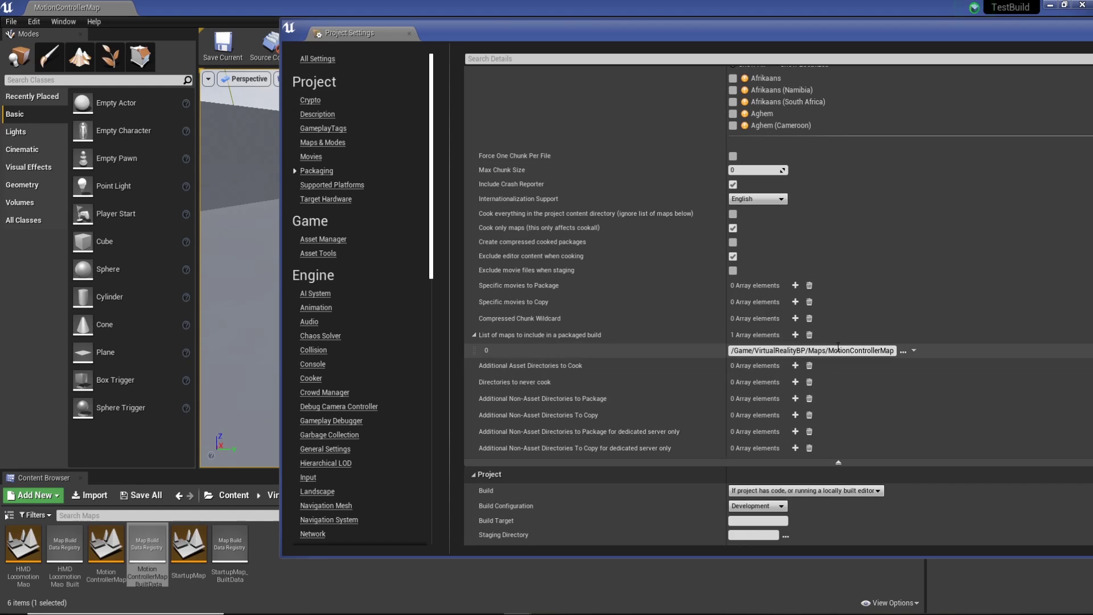
{"action": "scroll", "coordinate": [801, 261], "scroll_direction": "up", "scroll_amount": 5}
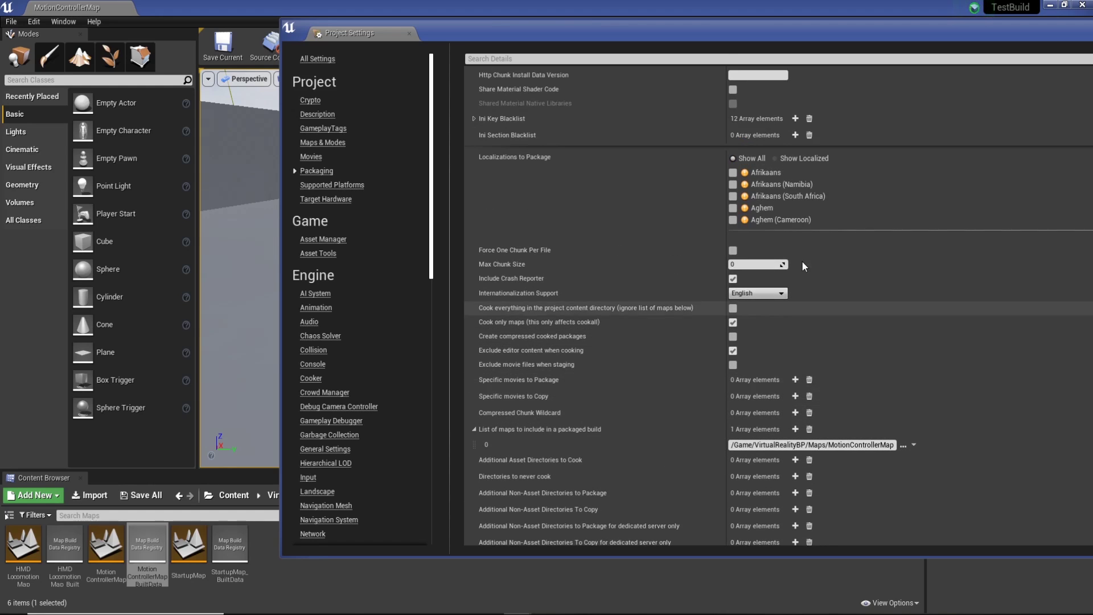
{"action": "scroll", "coordinate": [820, 181], "scroll_direction": "up", "scroll_amount": 5}
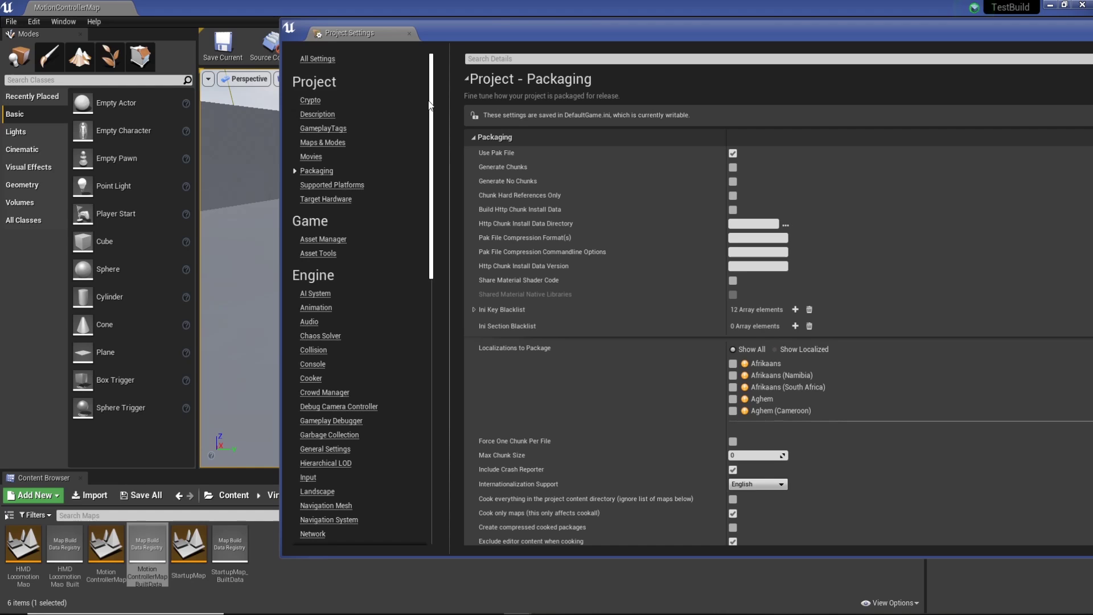
{"action": "left_click_drag", "start_coordinate": [432, 97], "coordinate": [403, 450]}
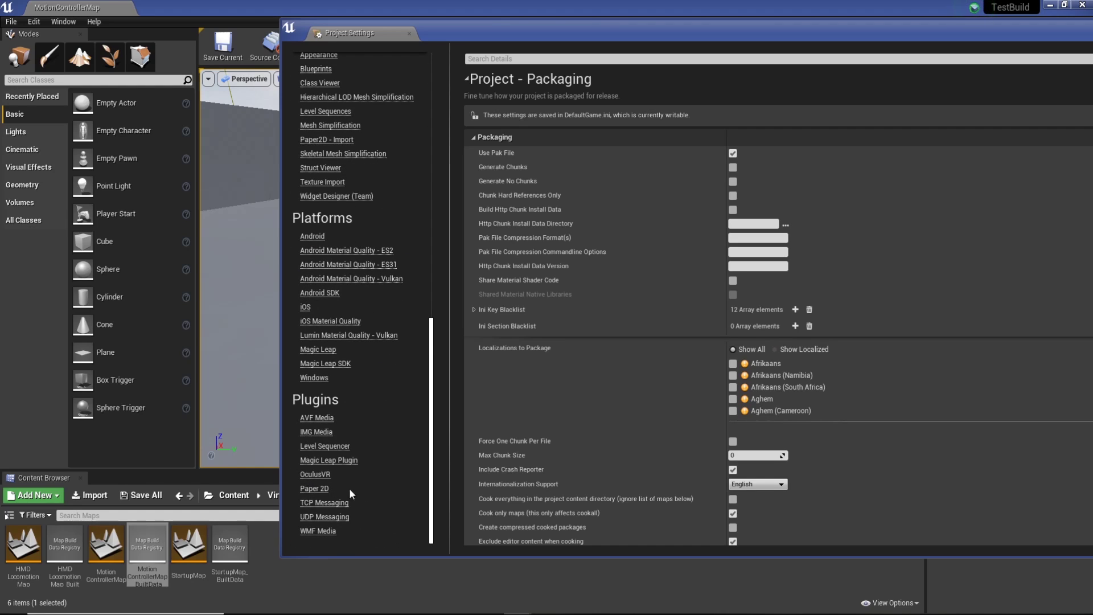
{"action": "left_click", "coordinate": [316, 477]}
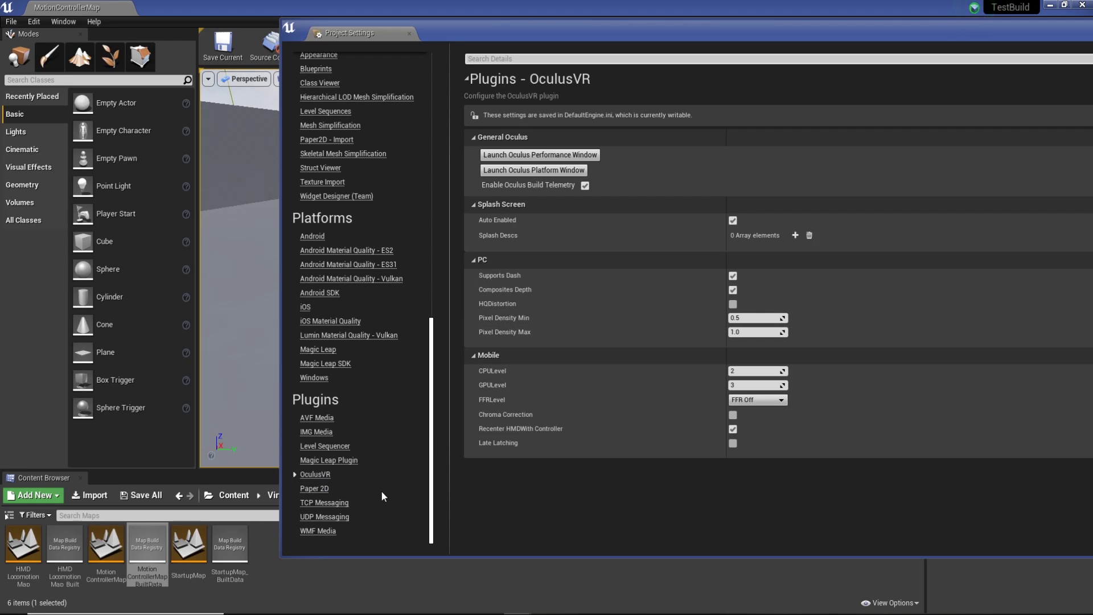
- Run the Oculus Performance Check for Mobile, applying Configure Android Packaging and Enable Multi-View
{"action": "left_click", "coordinate": [544, 155]}
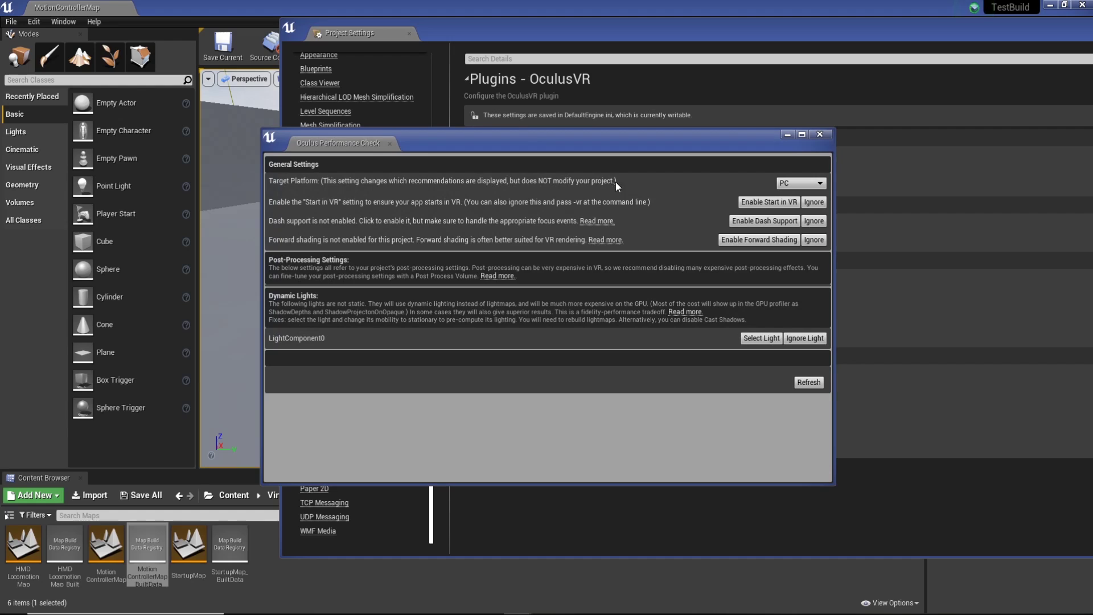
{"action": "left_click", "coordinate": [820, 184]}
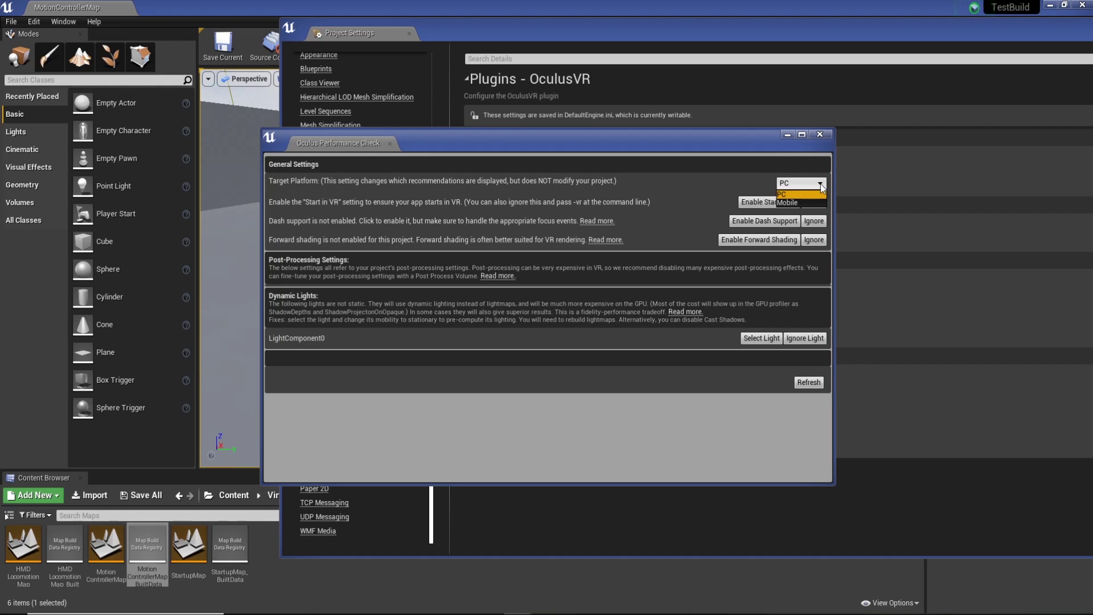
{"action": "left_click", "coordinate": [789, 204]}
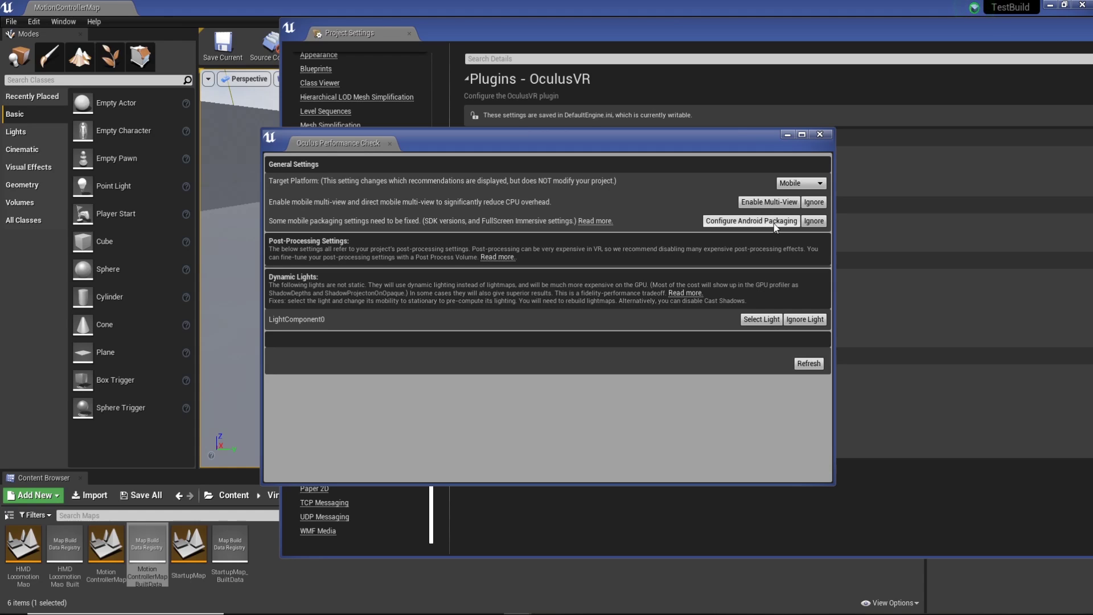
{"action": "left_click", "coordinate": [753, 221]}
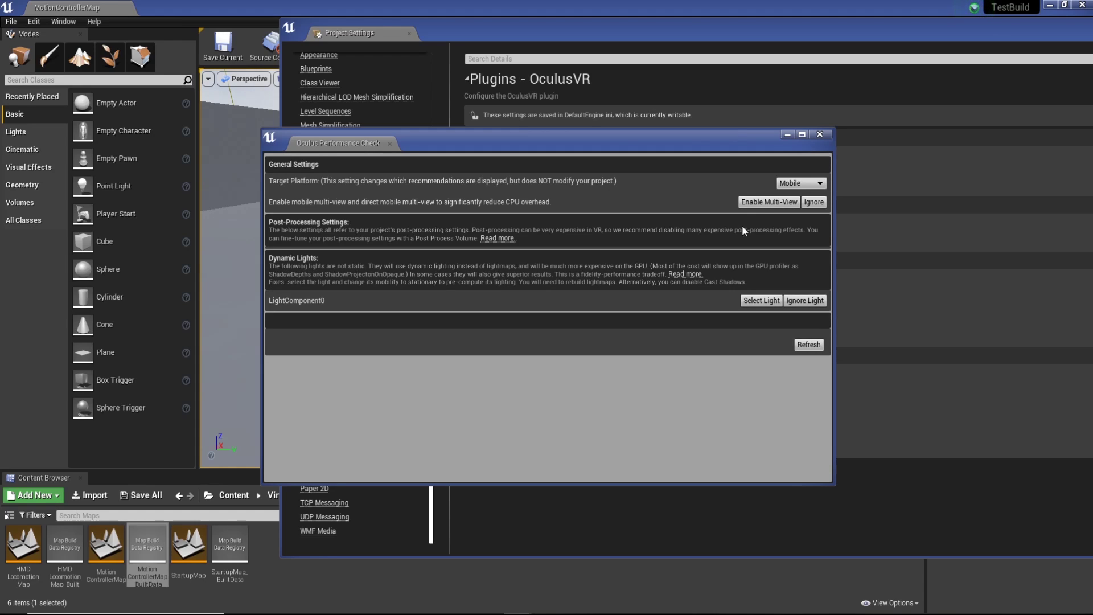
{"action": "left_click", "coordinate": [759, 203]}
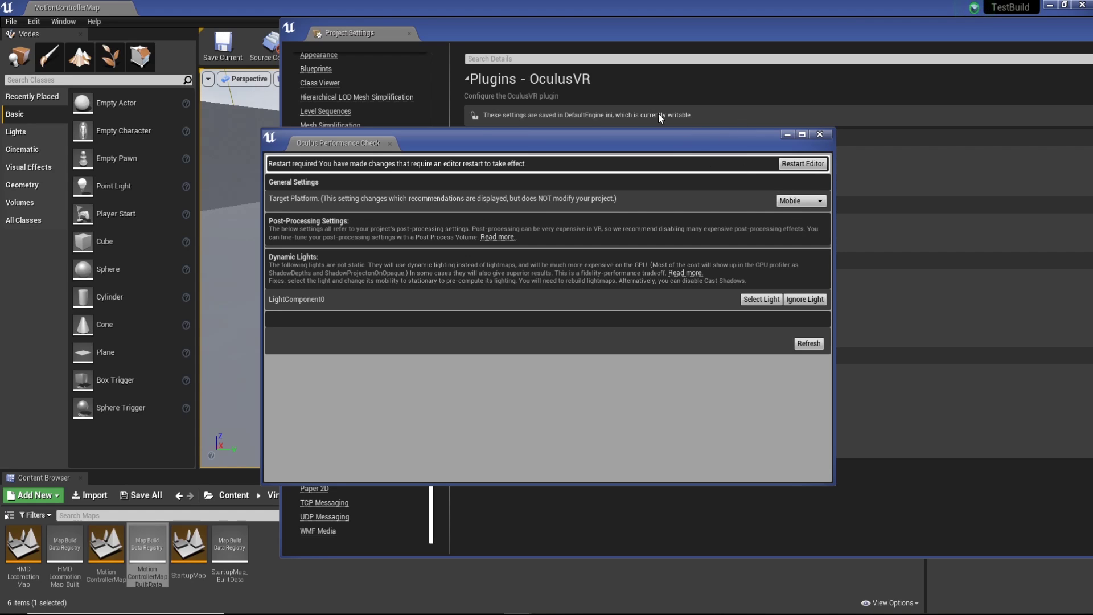
- Close the performance check and bring up the Engine - Rendering settings
{"action": "left_click", "coordinate": [830, 135]}
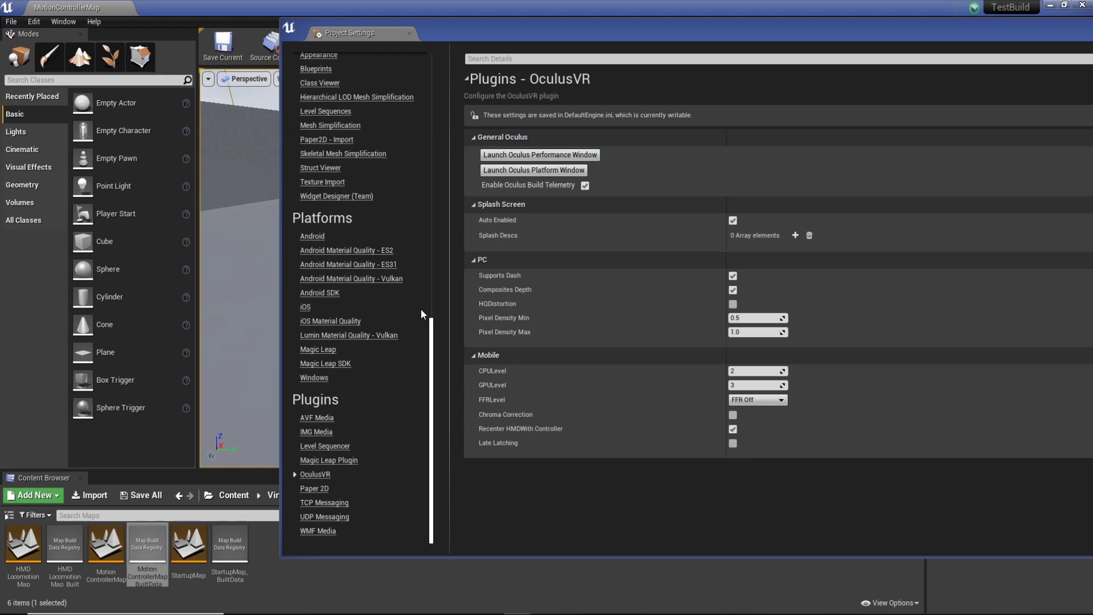
{"action": "scroll", "coordinate": [433, 279], "scroll_direction": "up", "scroll_amount": 5}
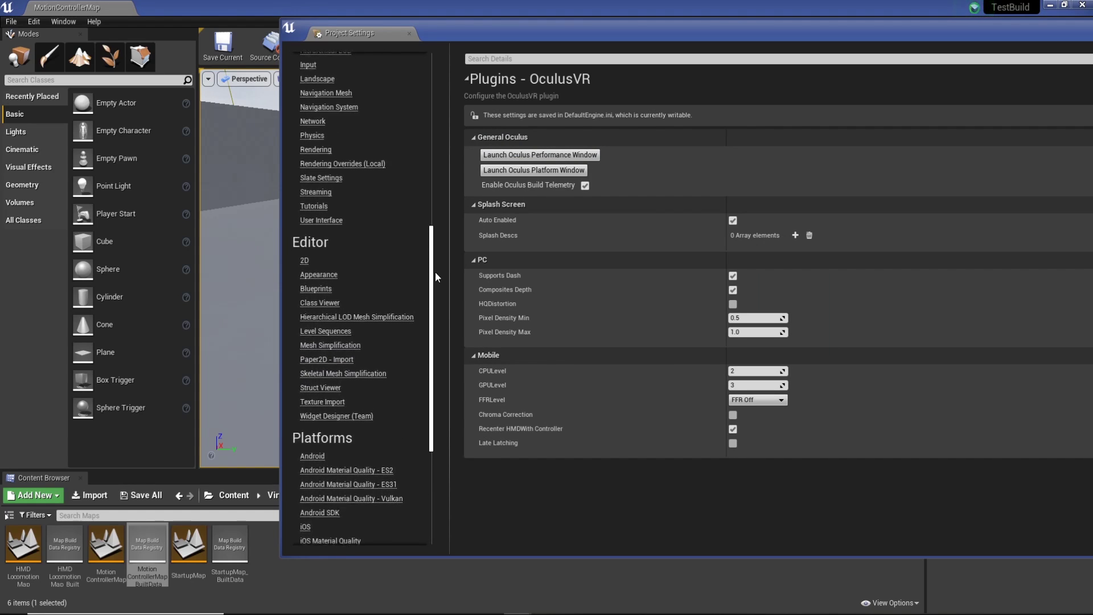
{"action": "left_click_drag", "start_coordinate": [435, 278], "coordinate": [436, 189]}
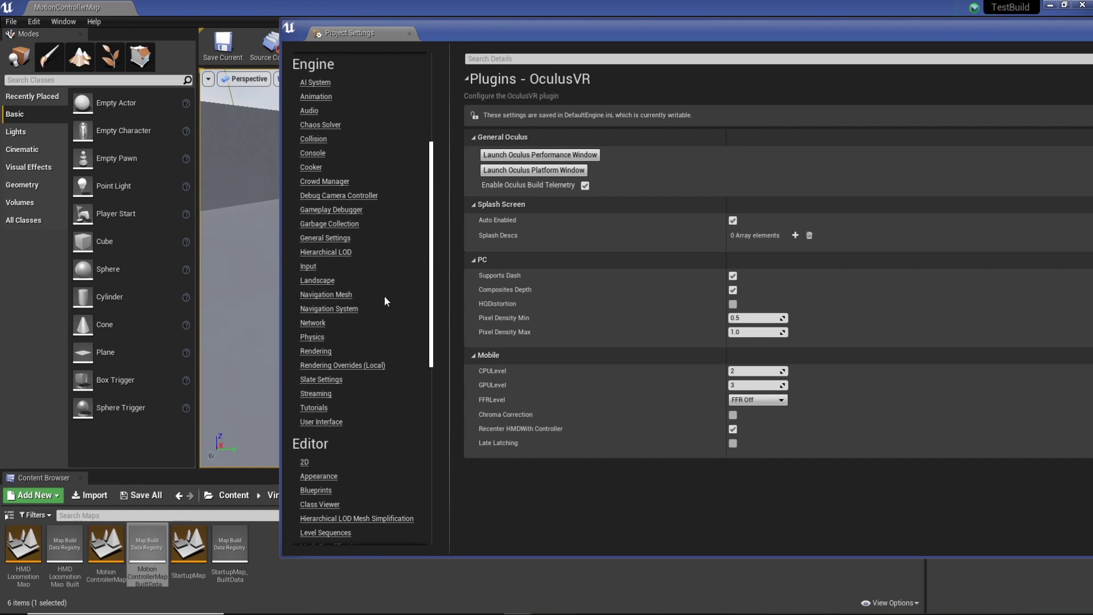
{"action": "scroll", "coordinate": [390, 328], "scroll_direction": "down", "scroll_amount": 3}
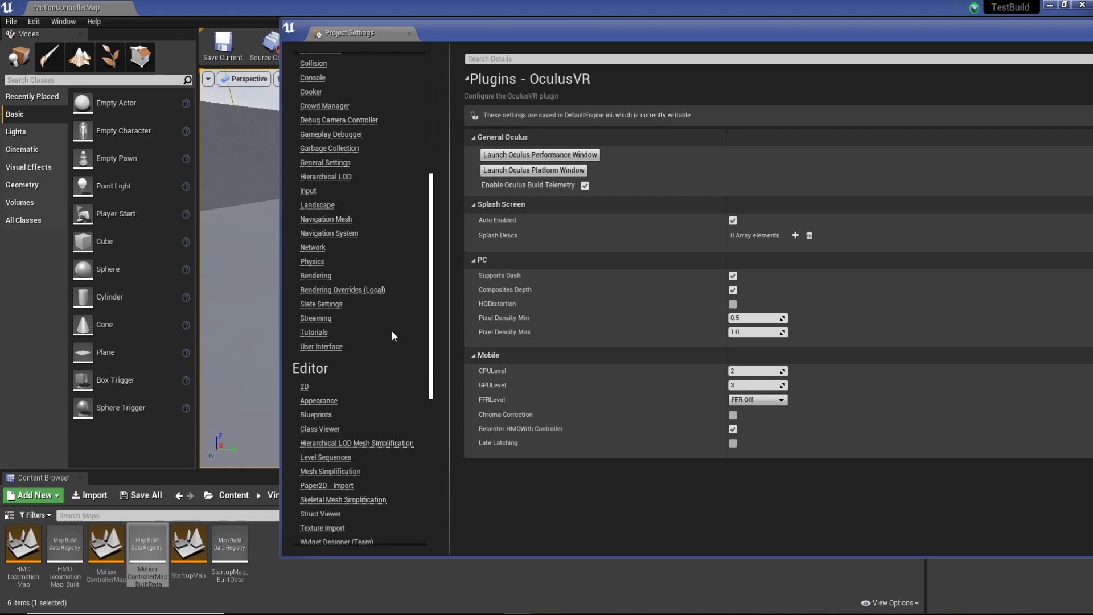
{"action": "scroll", "coordinate": [391, 330], "scroll_direction": "up", "scroll_amount": 1}
{"action": "left_click", "coordinate": [333, 294]}
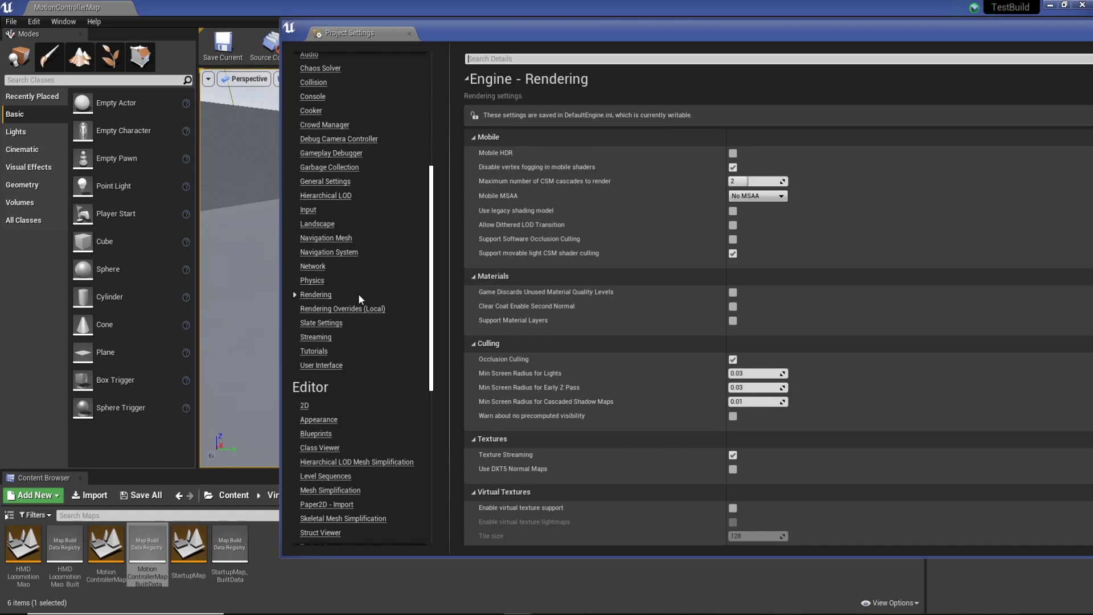
{"action": "left_click_drag", "start_coordinate": [683, 39], "coordinate": [529, 29]}
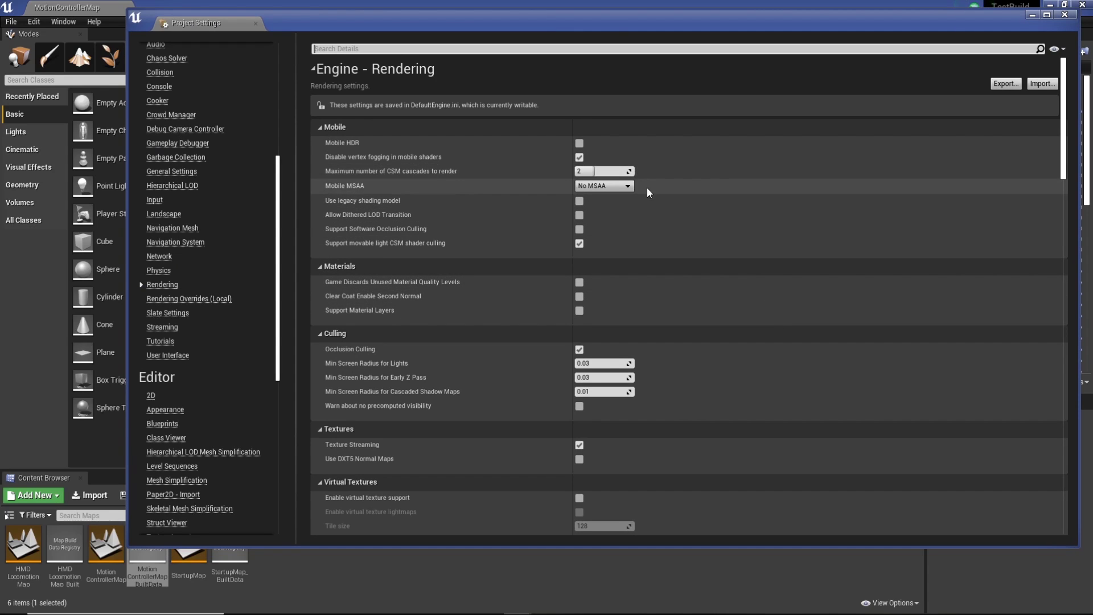
- Set Mobile MSAA to 2x MSAA and enable the legacy shading model
{"action": "left_click", "coordinate": [602, 185]}
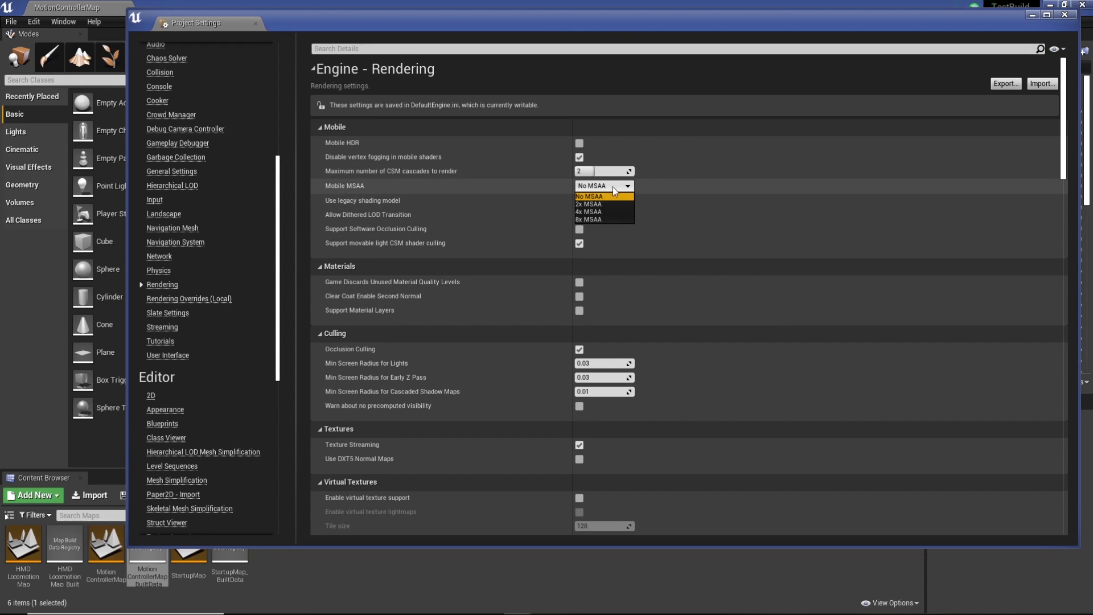
{"action": "left_click", "coordinate": [591, 204]}
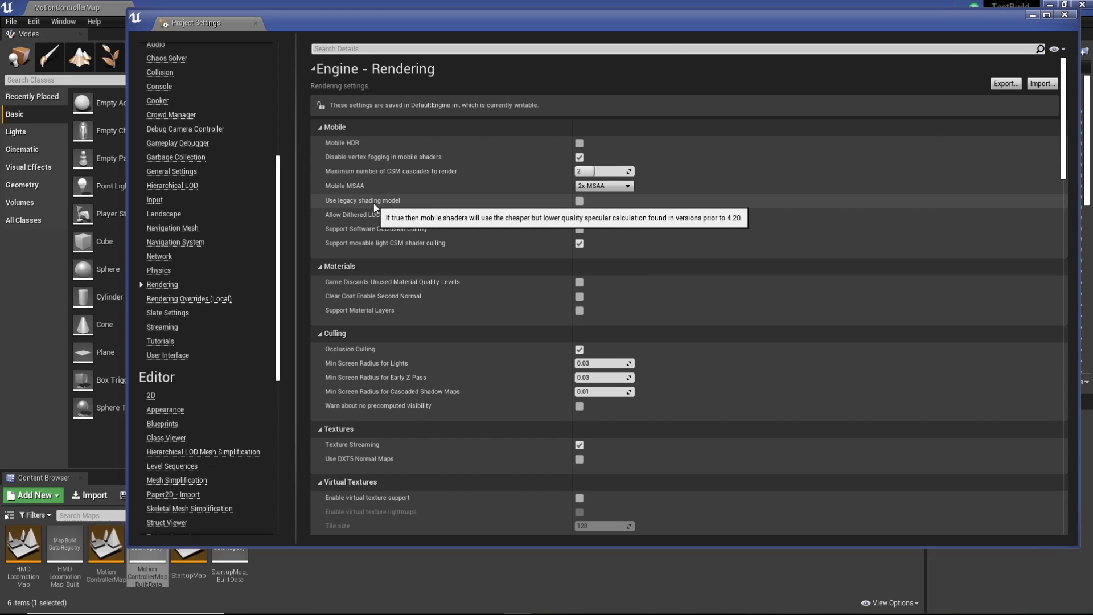
{"action": "left_click", "coordinate": [579, 201]}
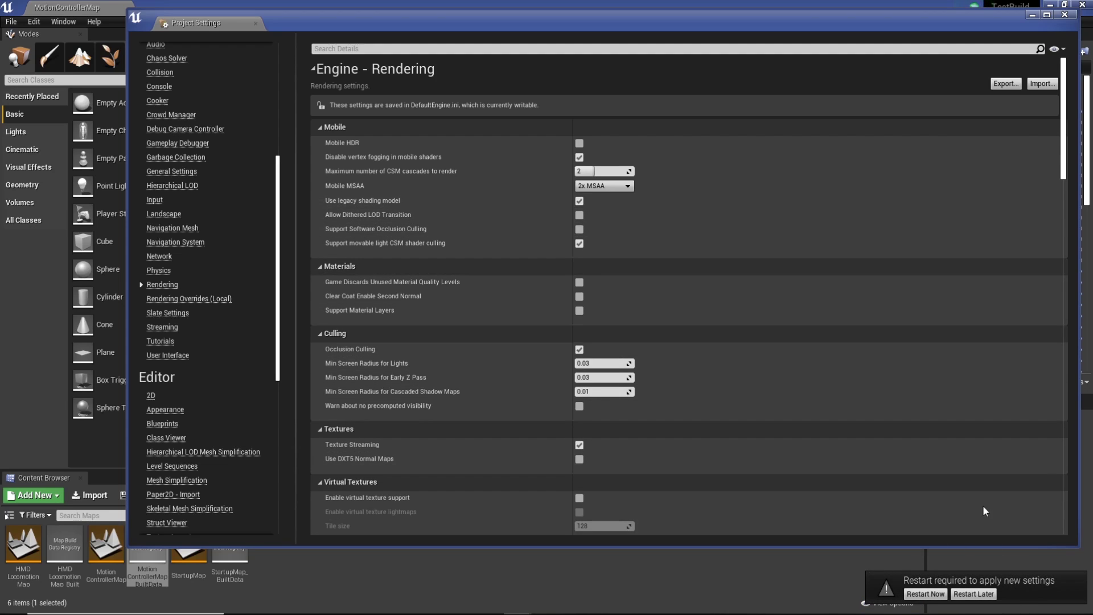
- Change Reflection Capture Resolution from 128 to 64 and tick Forward Shading
{"action": "scroll", "coordinate": [680, 238], "scroll_direction": "down", "scroll_amount": 5}
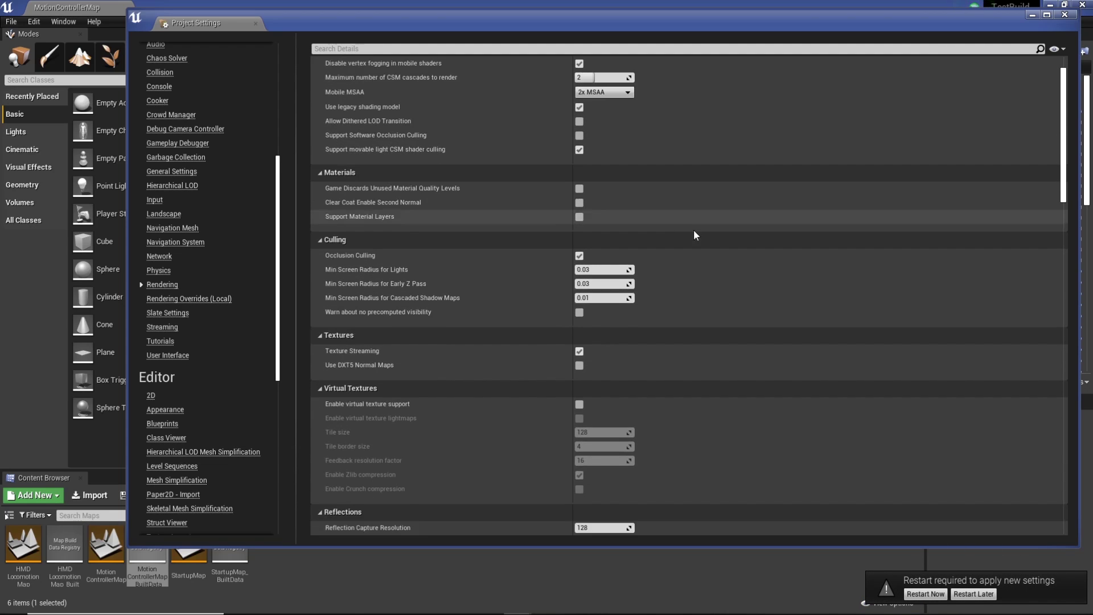
{"action": "scroll", "coordinate": [699, 238], "scroll_direction": "down", "scroll_amount": 4}
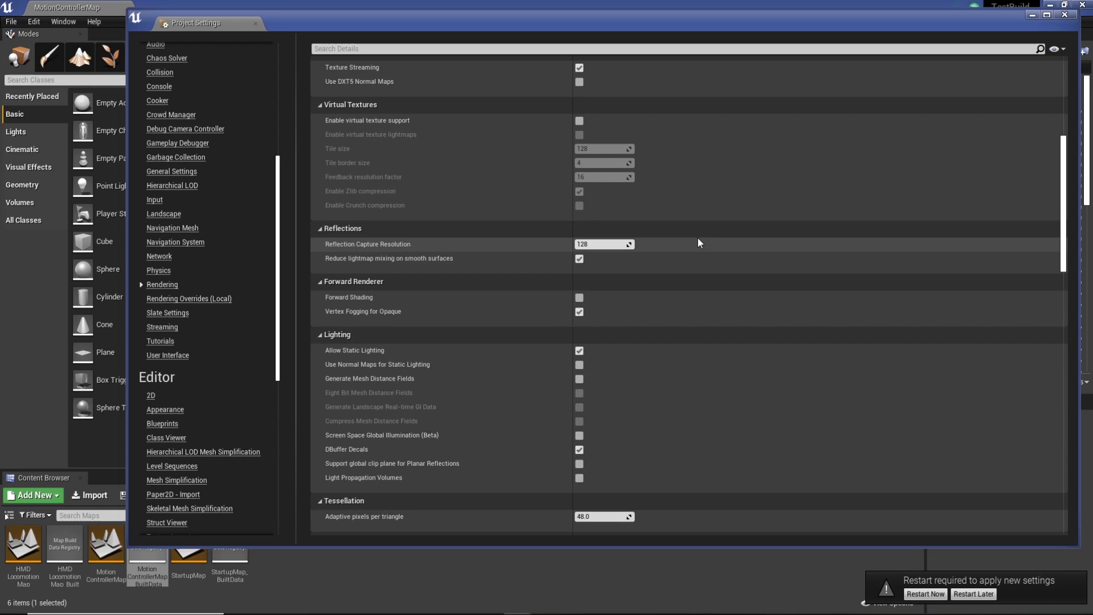
{"action": "left_click", "coordinate": [606, 210]}
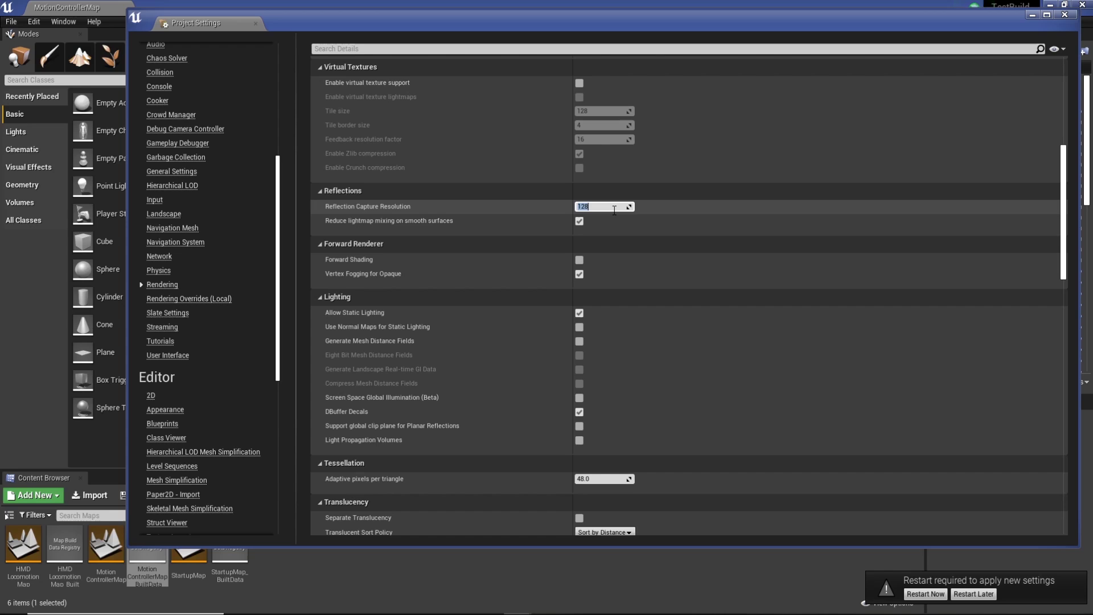
{"action": "type", "text": "64"}
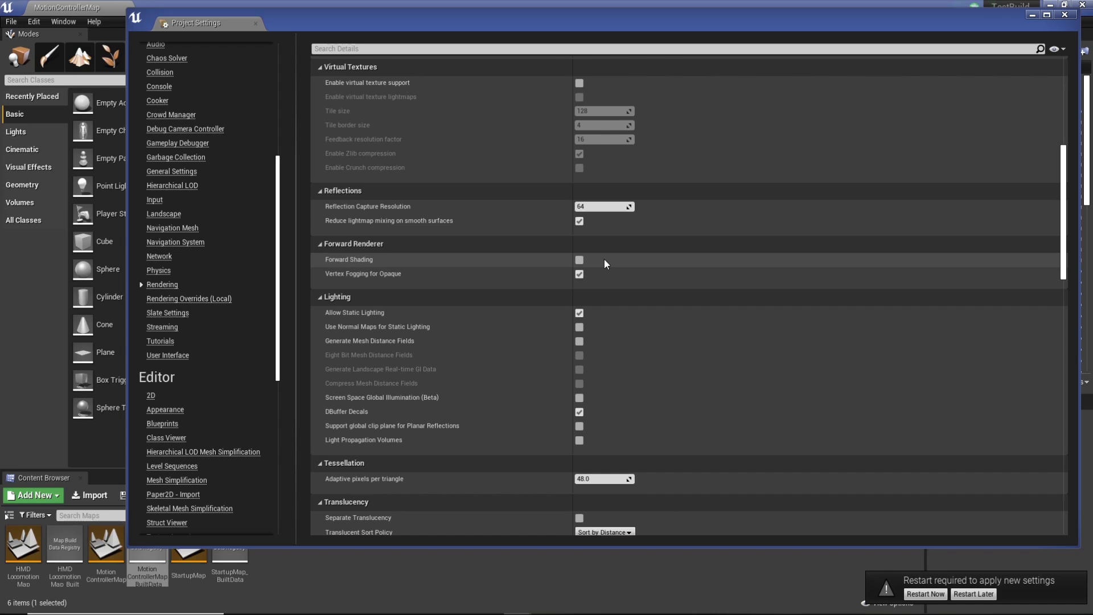
{"action": "left_click", "coordinate": [580, 259]}
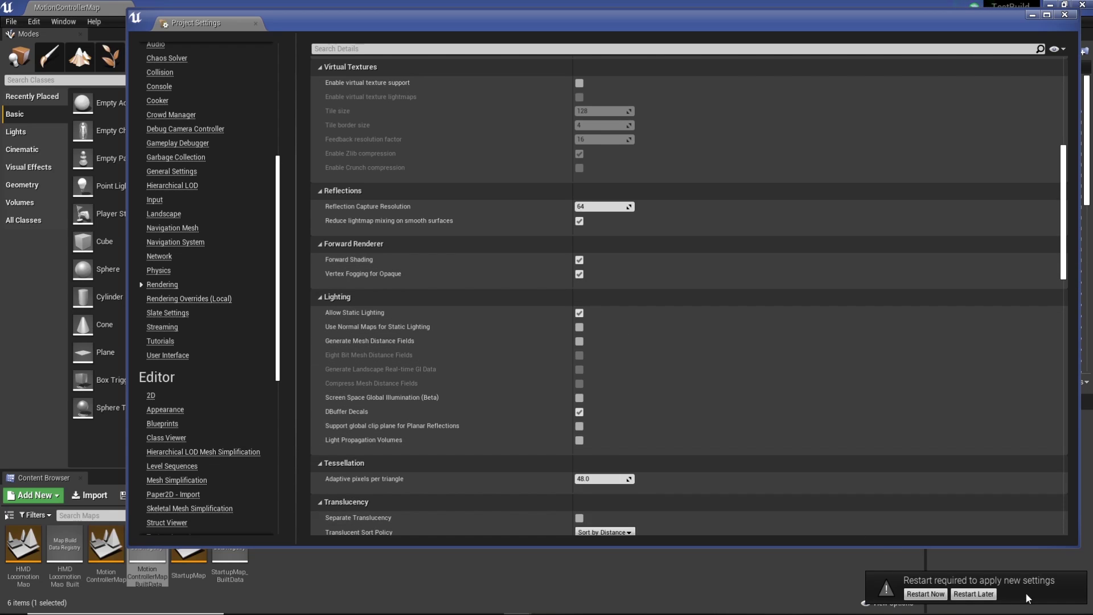
{"action": "scroll", "coordinate": [660, 285], "scroll_direction": "down", "scroll_amount": 2}
- Tick Generate, Eight Bit and Compress Mesh Distance Fields under Lighting
{"action": "scroll", "coordinate": [640, 269], "scroll_direction": "down", "scroll_amount": 1}
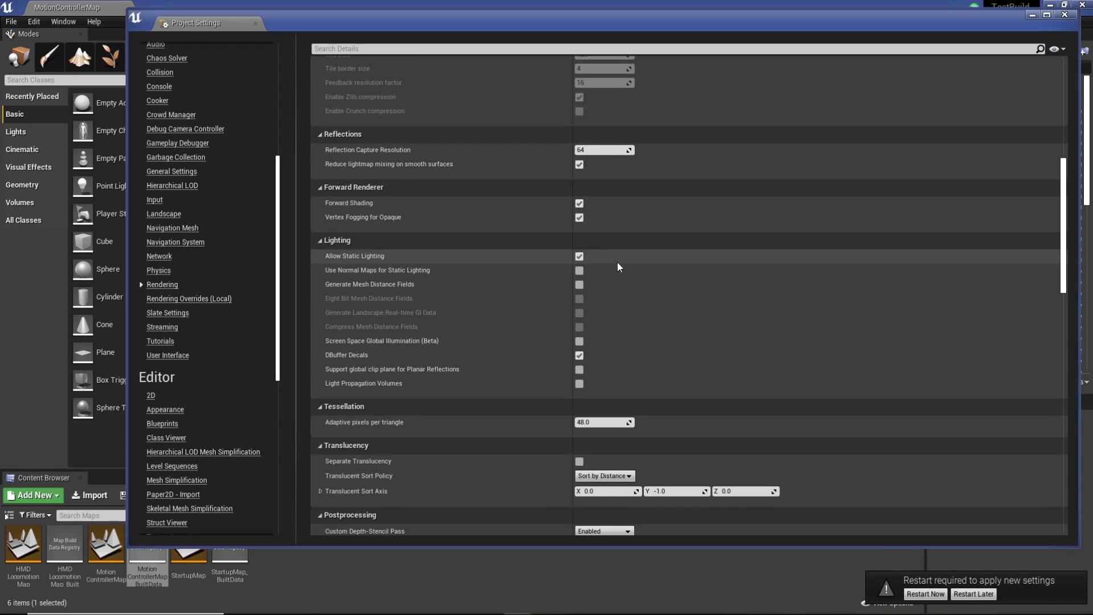
{"action": "mouse_move", "coordinate": [333, 286]}
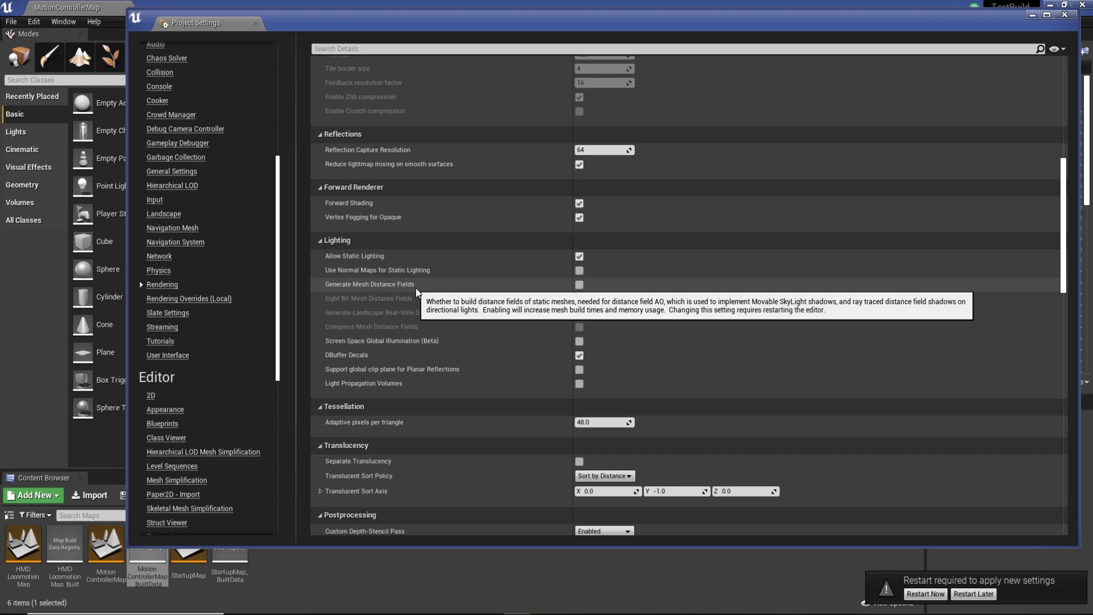
{"action": "left_click", "coordinate": [579, 285]}
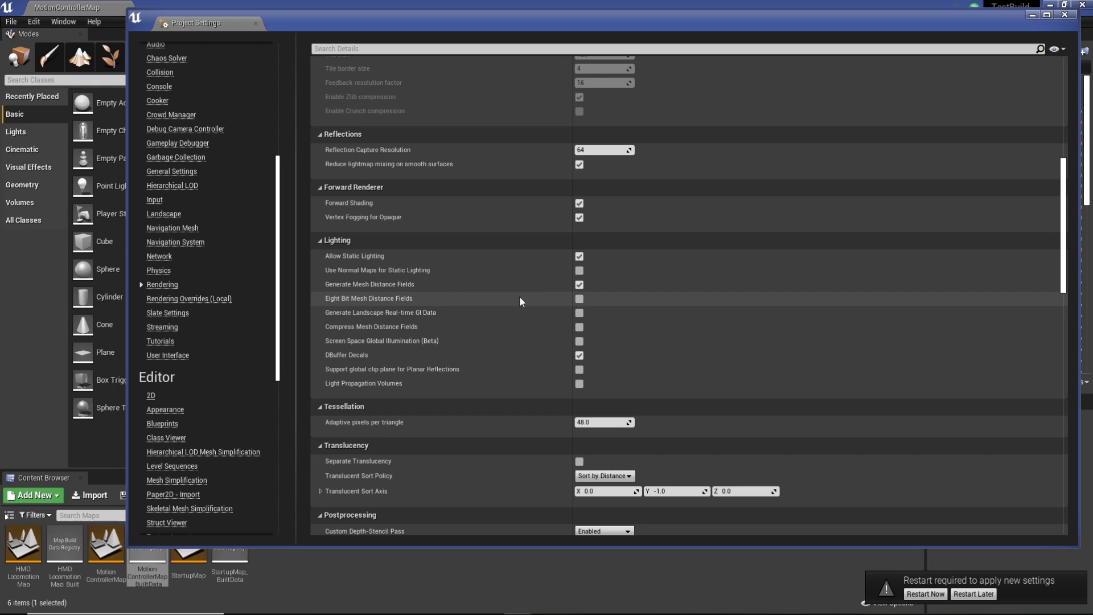
{"action": "left_click", "coordinate": [579, 298]}
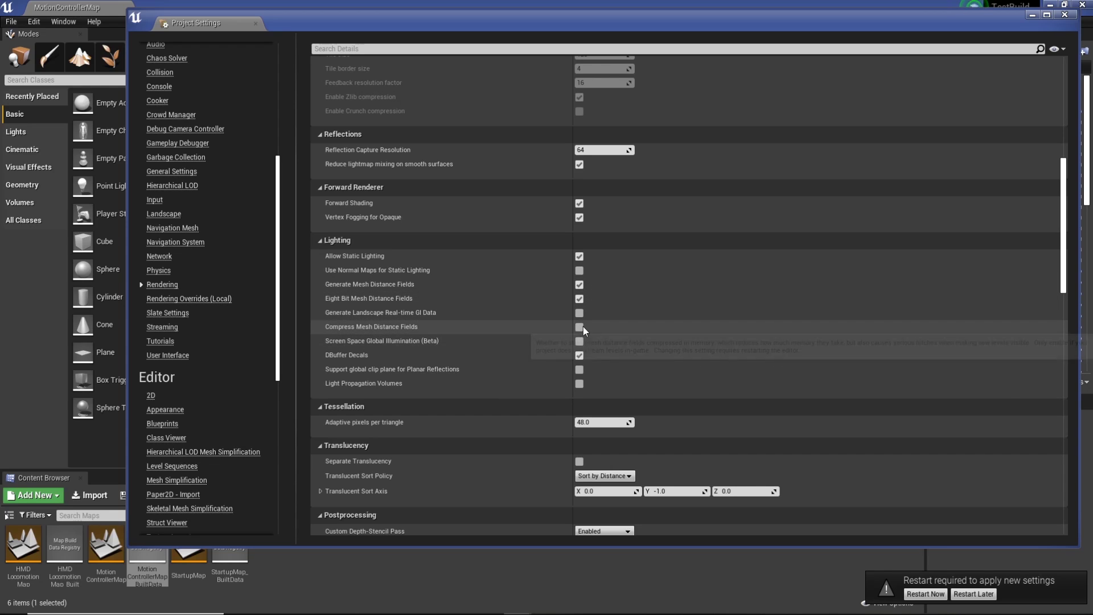
{"action": "left_click", "coordinate": [580, 328]}
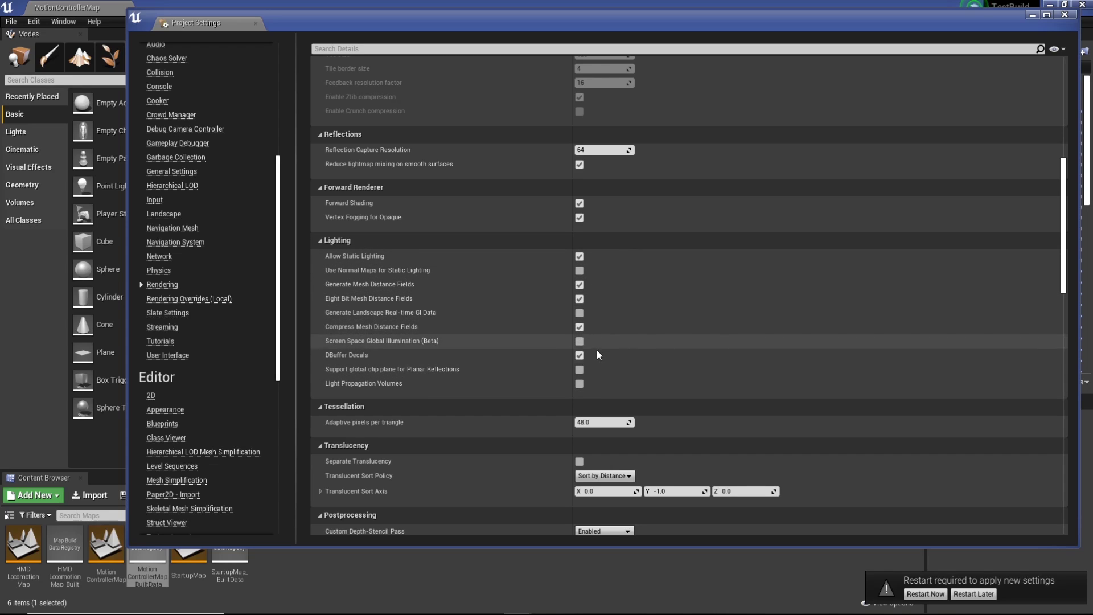
{"action": "scroll", "coordinate": [605, 342], "scroll_direction": "down", "scroll_amount": 2}
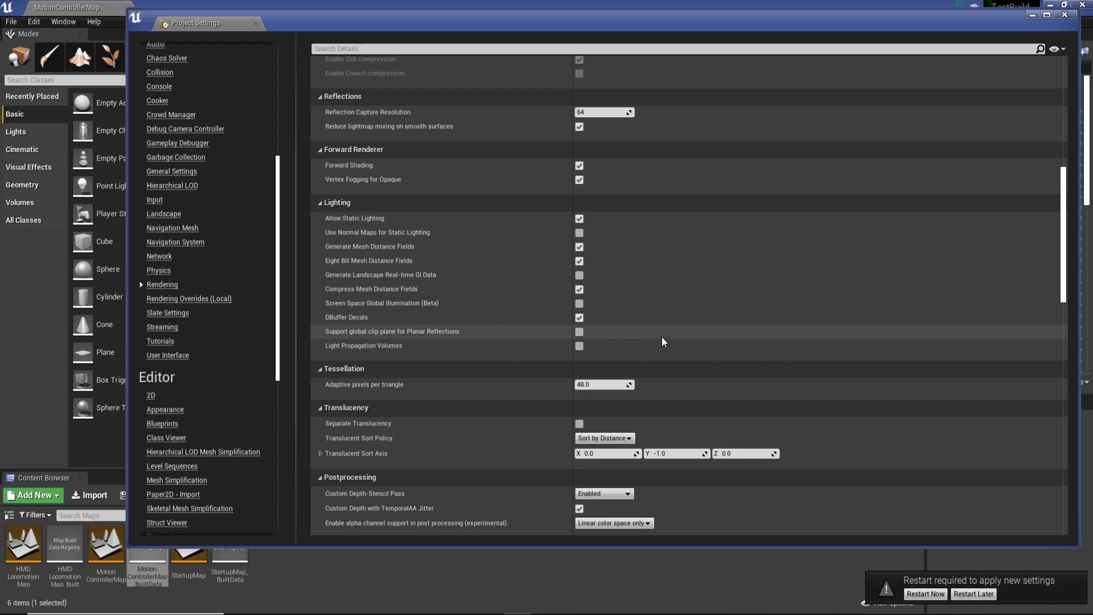
- Scroll to the rendering Default Settings and move the Project Settings window right so the viewport shows
{"action": "scroll", "coordinate": [746, 333], "scroll_direction": "down", "scroll_amount": 3}
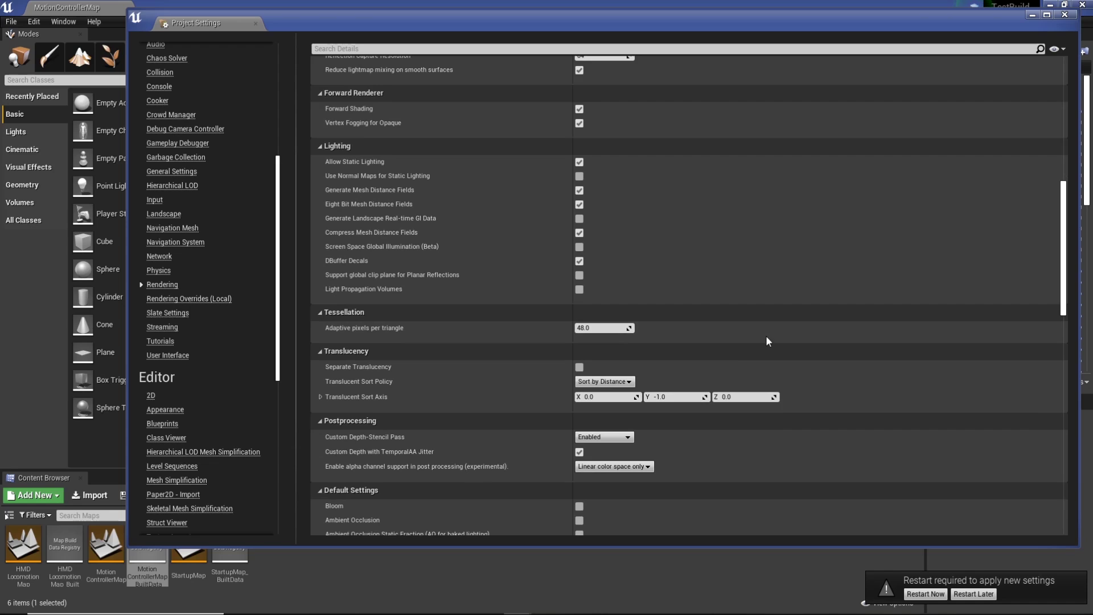
{"action": "scroll", "coordinate": [766, 336], "scroll_direction": "down", "scroll_amount": 3}
{"action": "scroll", "coordinate": [768, 335], "scroll_direction": "down", "scroll_amount": 6}
{"action": "scroll", "coordinate": [768, 335], "scroll_direction": "down", "scroll_amount": 6}
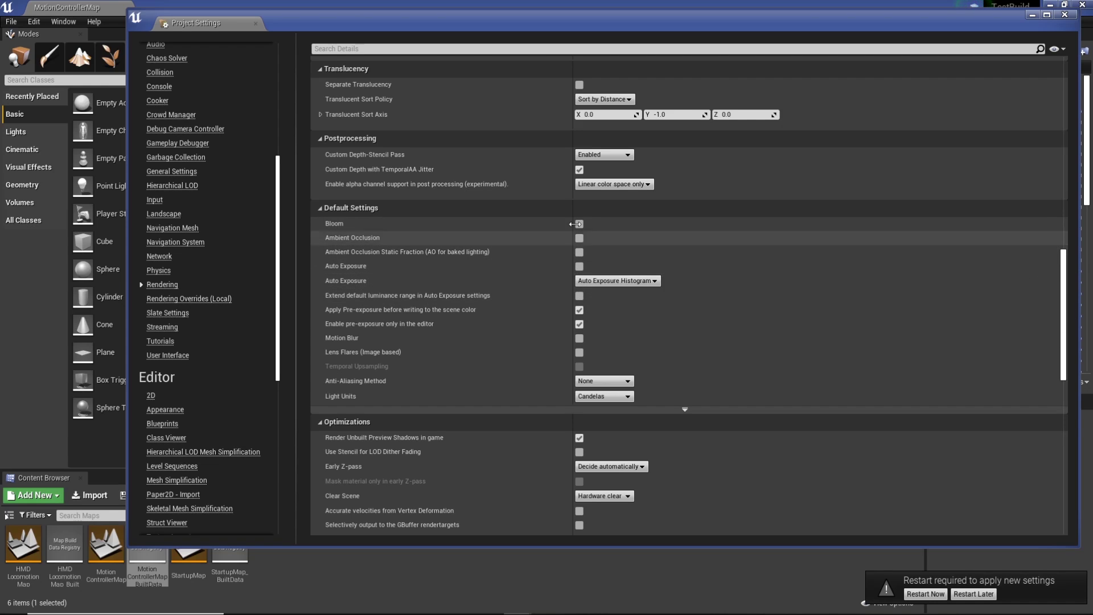
{"action": "left_click_drag", "start_coordinate": [507, 19], "coordinate": [838, 43]}
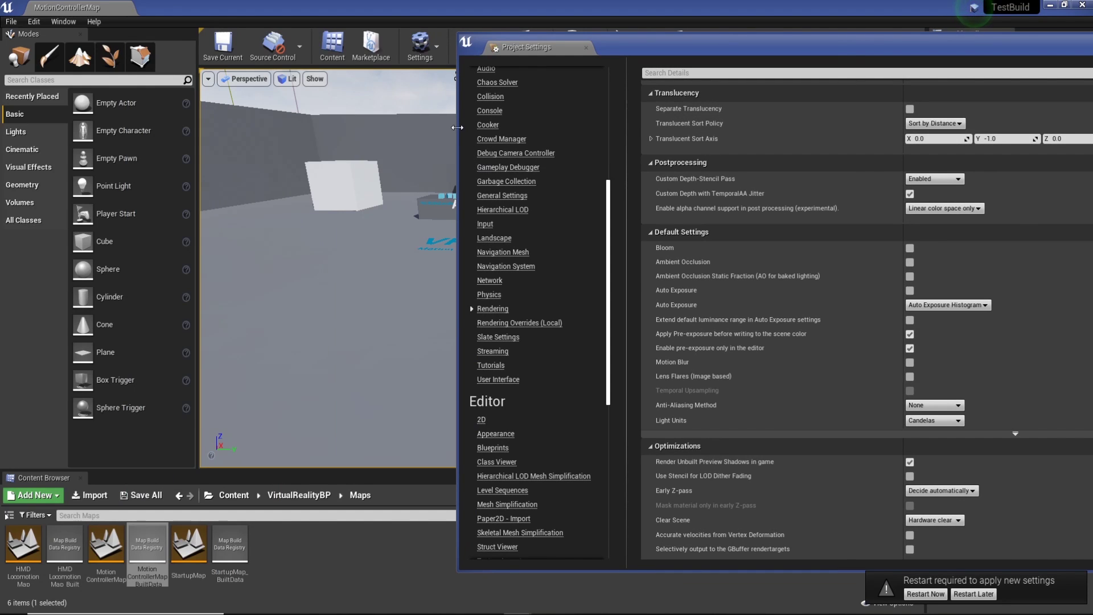
{"action": "left_click_drag", "start_coordinate": [459, 150], "coordinate": [696, 150]}
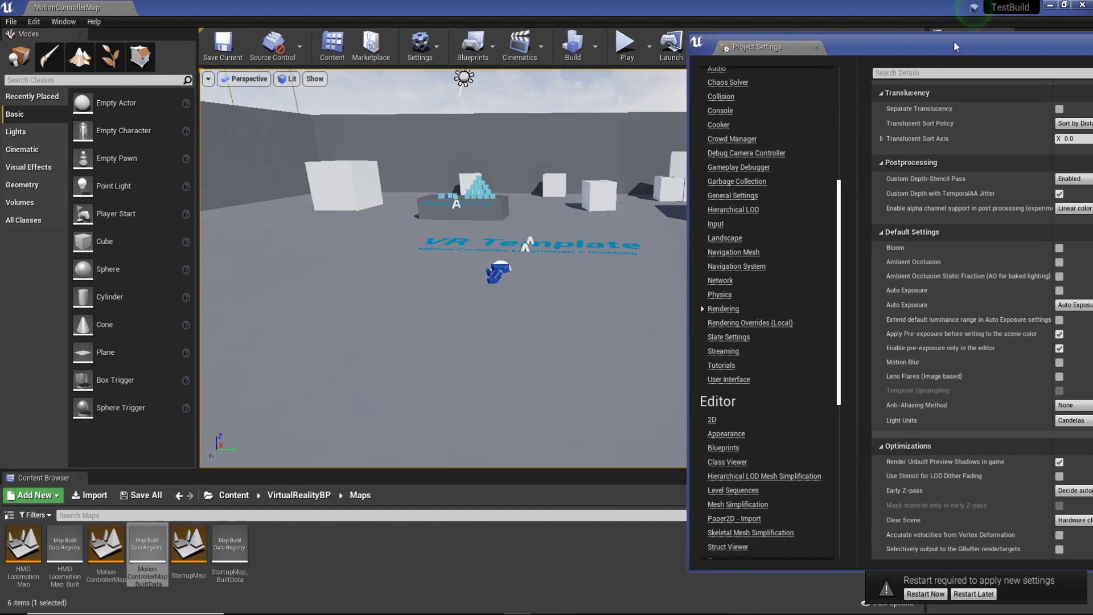
{"action": "left_click_drag", "start_coordinate": [954, 46], "coordinate": [832, 36]}
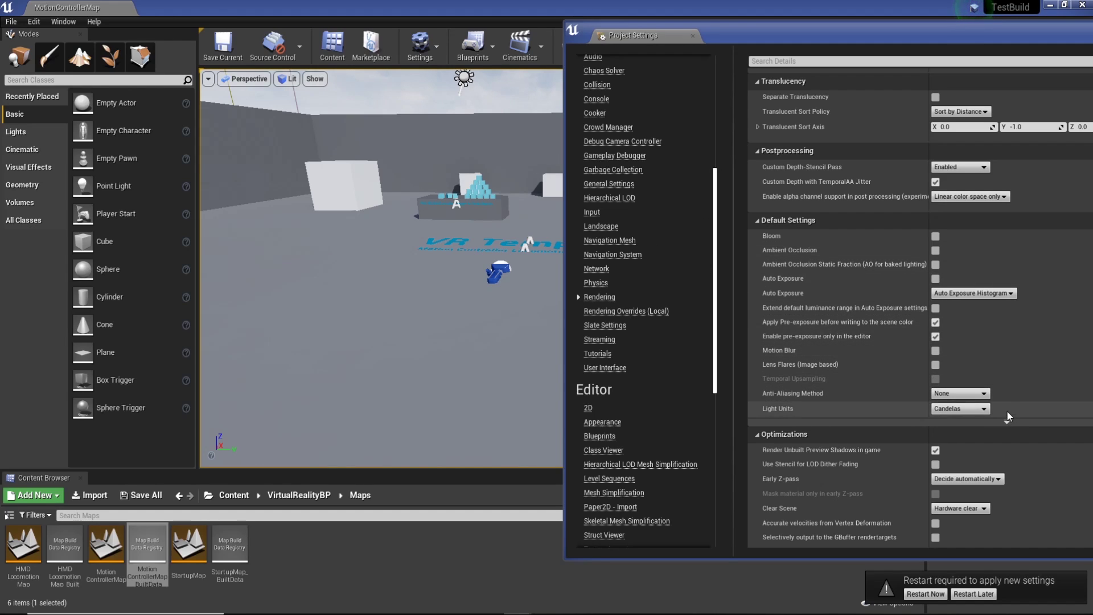
- Set the Anti-Aliasing Method to MSAA and check the level in the viewport
{"action": "left_click", "coordinate": [960, 393]}
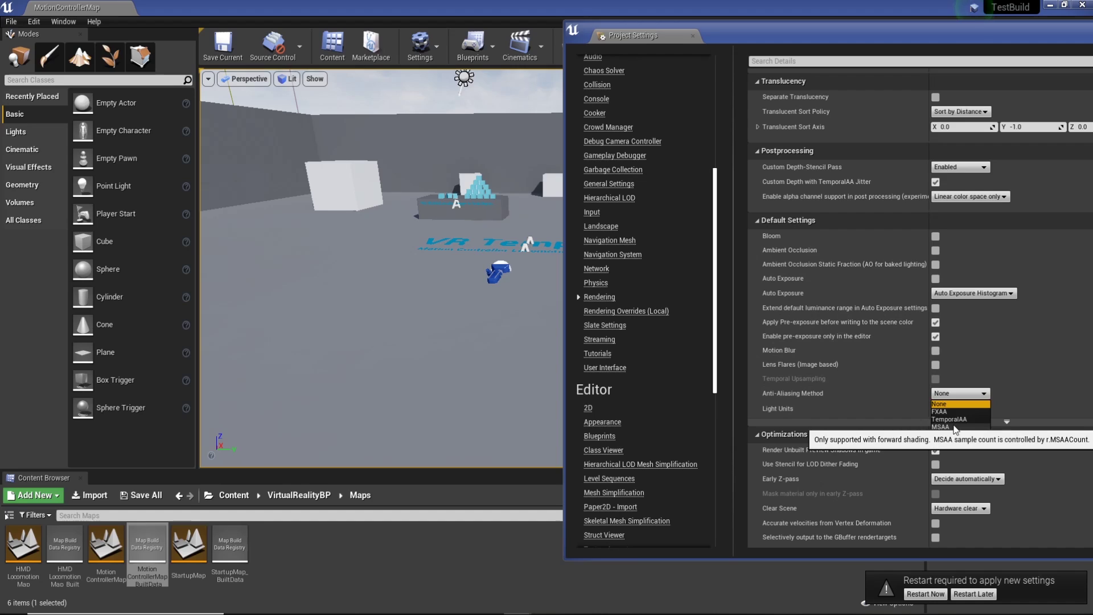
{"action": "left_click", "coordinate": [955, 427]}
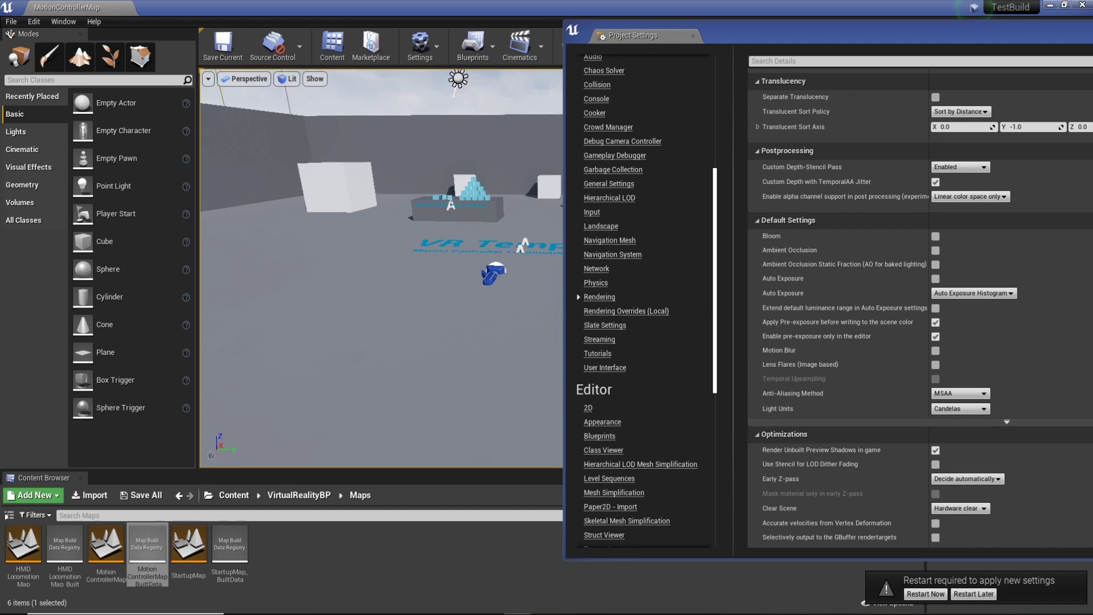
{"action": "right_click_drag", "start_coordinate": [414, 220], "coordinate": [415, 220]}
{"action": "right_click_drag", "start_coordinate": [480, 186], "coordinate": [484, 193]}
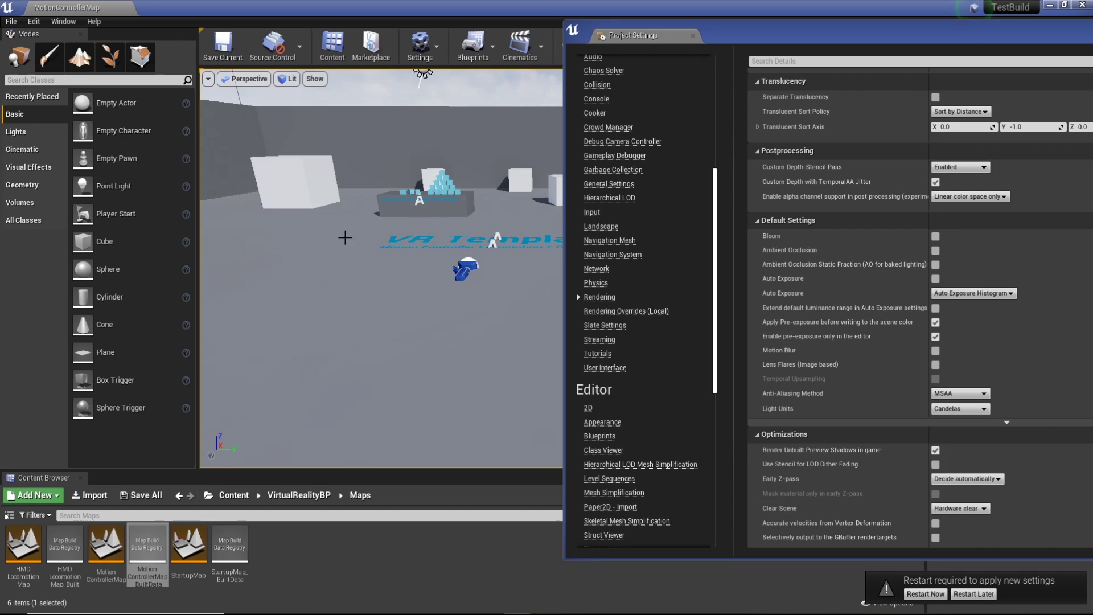
- Scroll the settings category list down to the Platforms section
{"action": "scroll", "coordinate": [847, 373], "scroll_direction": "down", "scroll_amount": 3}
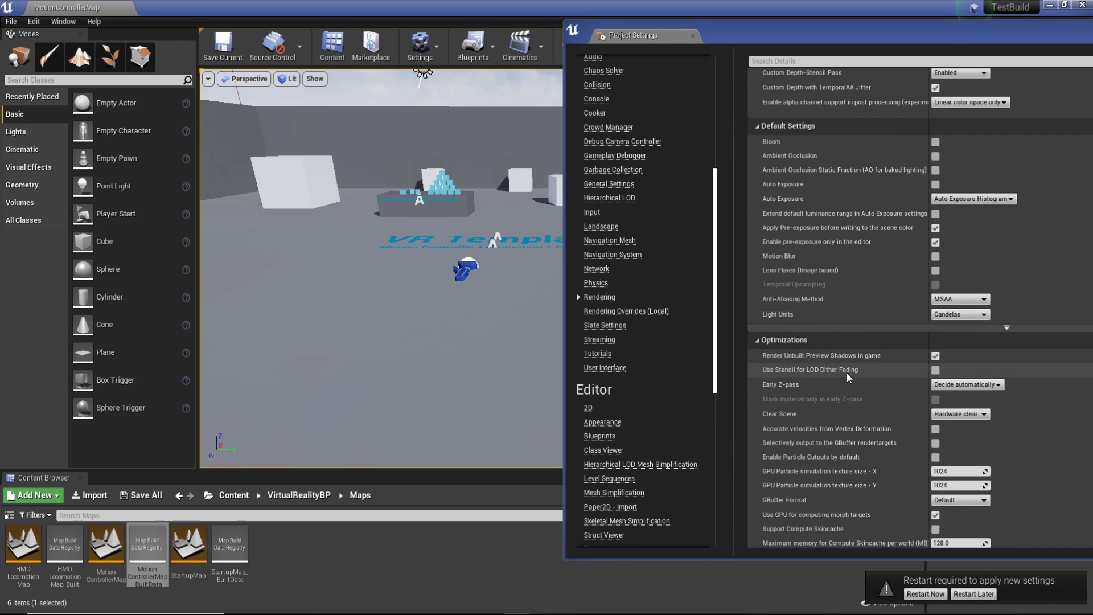
{"action": "scroll", "coordinate": [847, 373], "scroll_direction": "down", "scroll_amount": 4}
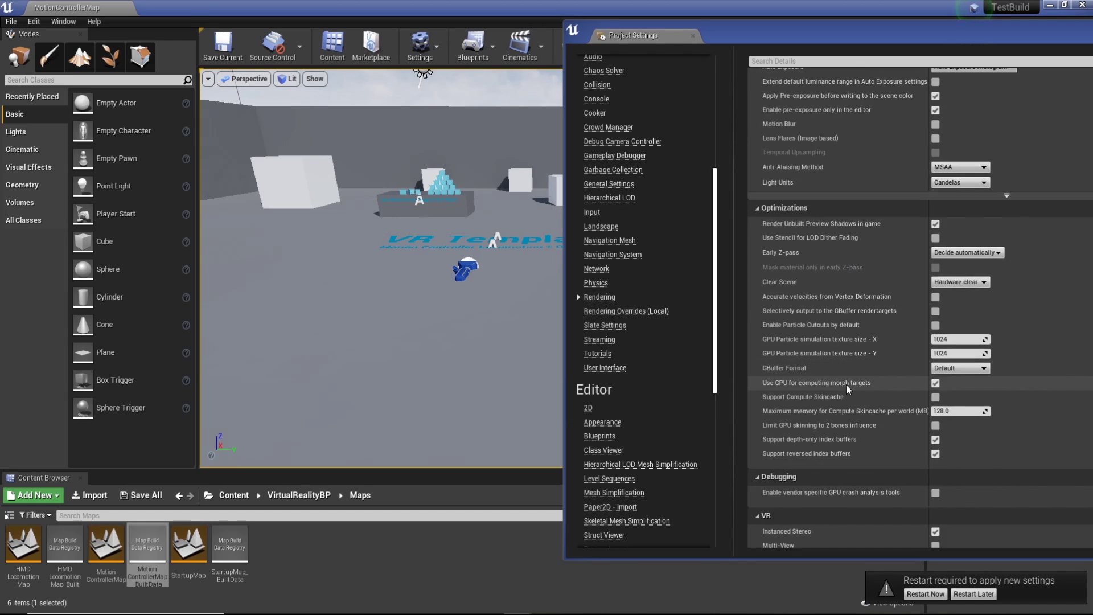
{"action": "scroll", "coordinate": [854, 398], "scroll_direction": "down", "scroll_amount": 6}
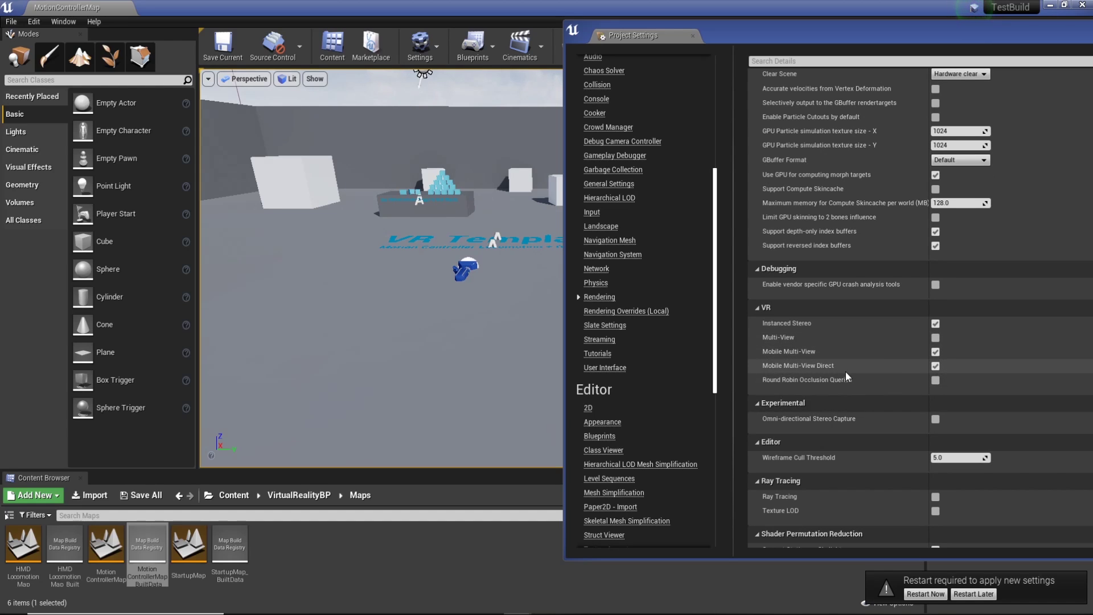
{"action": "scroll", "coordinate": [865, 358], "scroll_direction": "down", "scroll_amount": 4}
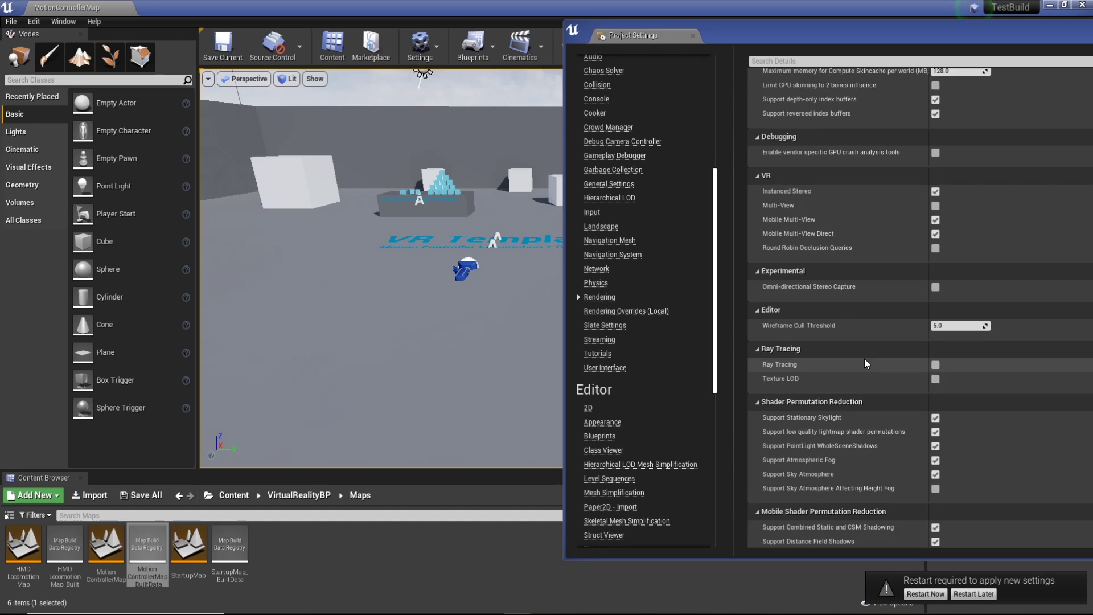
{"action": "scroll", "coordinate": [864, 359], "scroll_direction": "down", "scroll_amount": 2}
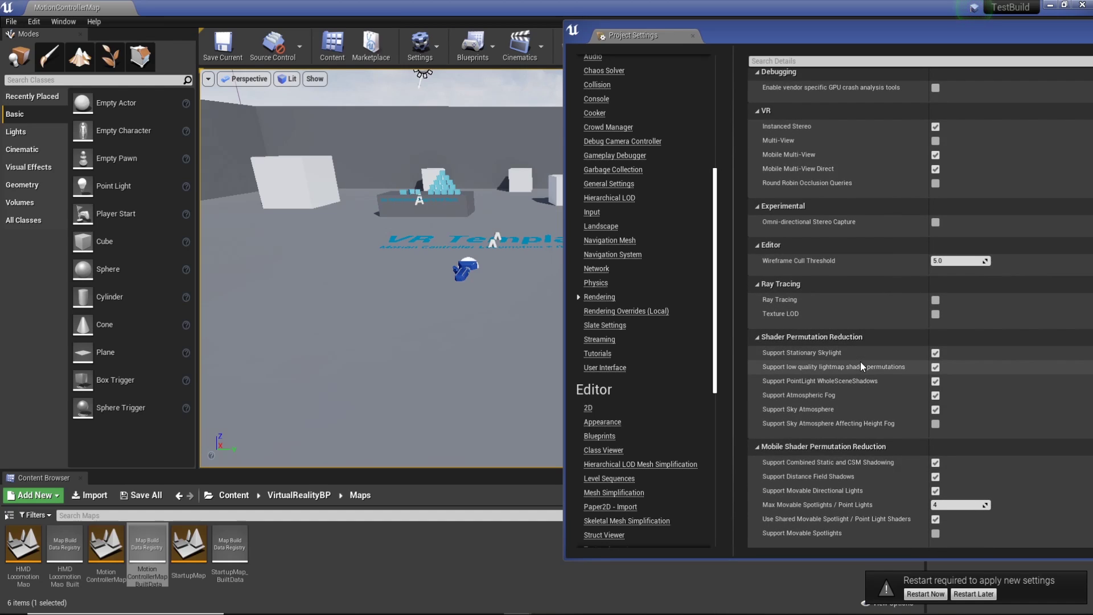
{"action": "scroll", "coordinate": [861, 347], "scroll_direction": "up", "scroll_amount": 6}
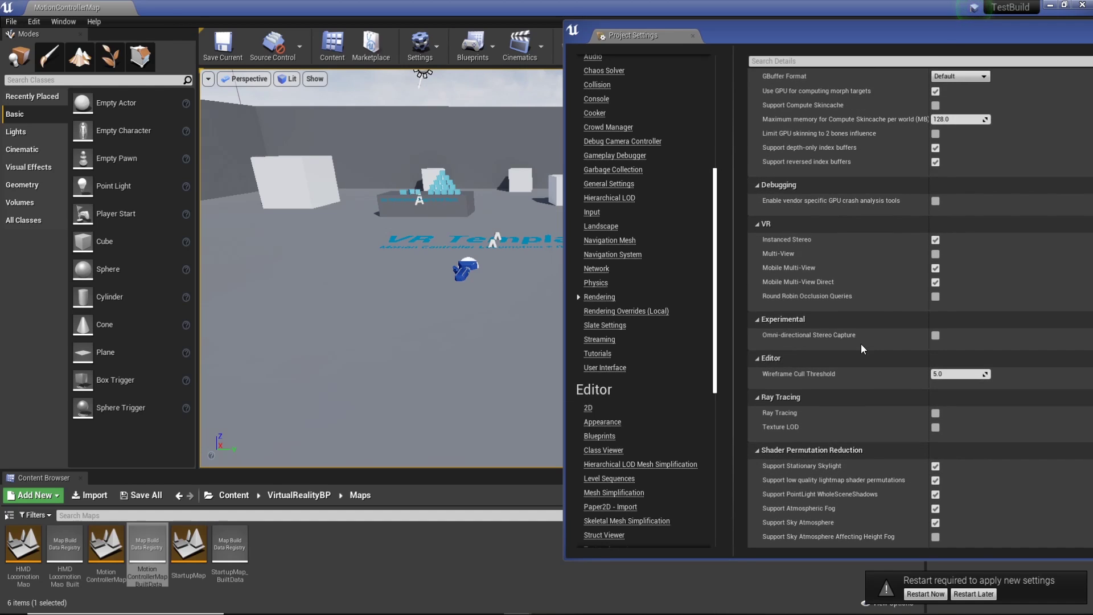
{"action": "scroll", "coordinate": [642, 408], "scroll_direction": "down", "scroll_amount": 7}
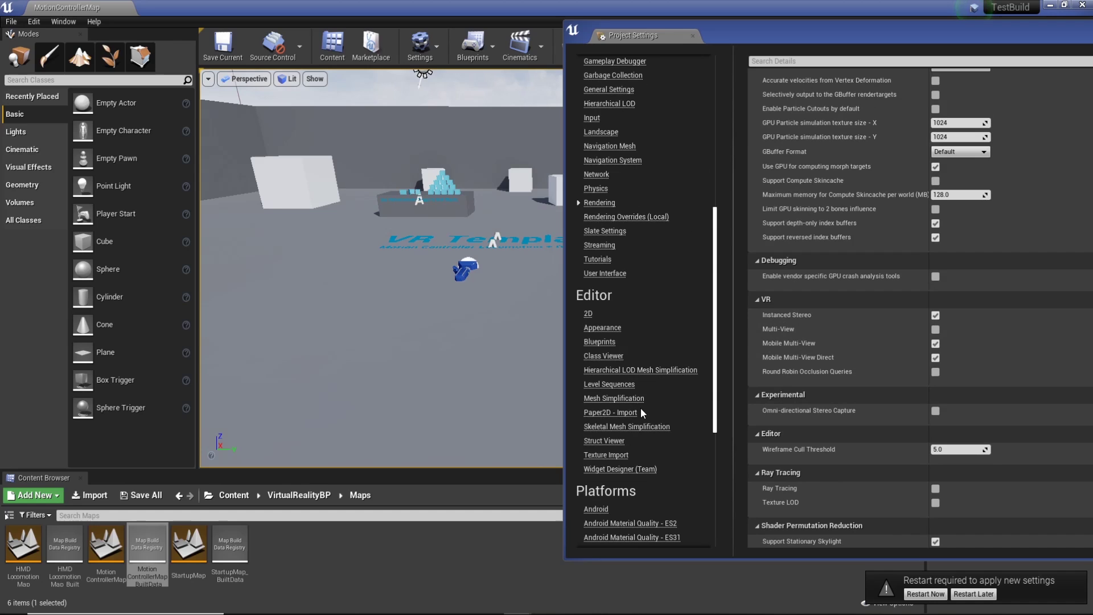
{"action": "scroll", "coordinate": [649, 403], "scroll_direction": "up", "scroll_amount": 8}
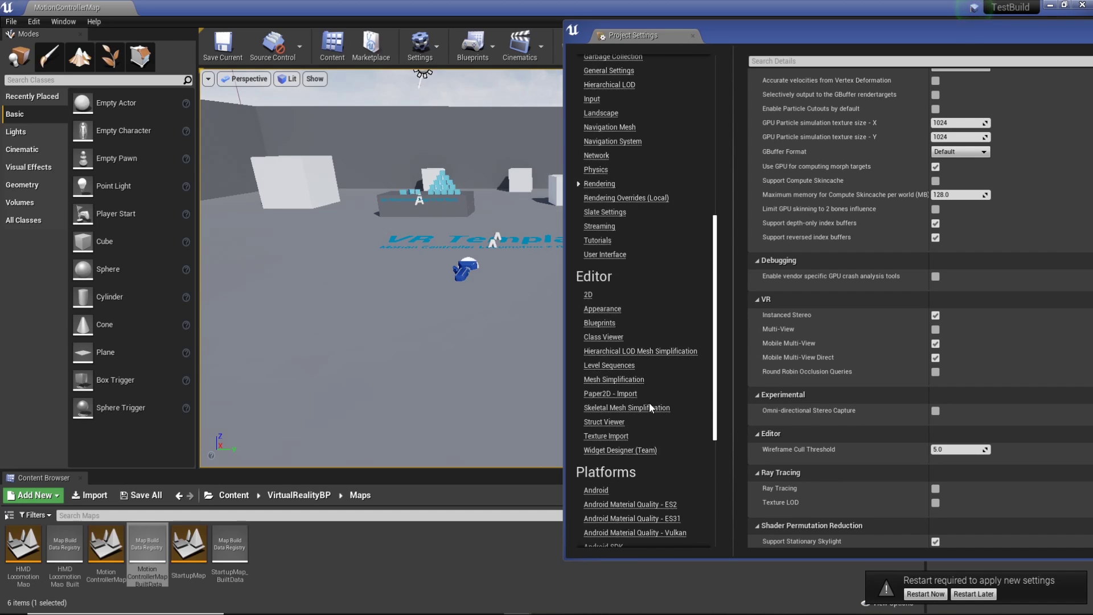
{"action": "scroll", "coordinate": [655, 402], "scroll_direction": "down", "scroll_amount": 7}
{"action": "scroll", "coordinate": [619, 361], "scroll_direction": "down", "scroll_amount": 2}
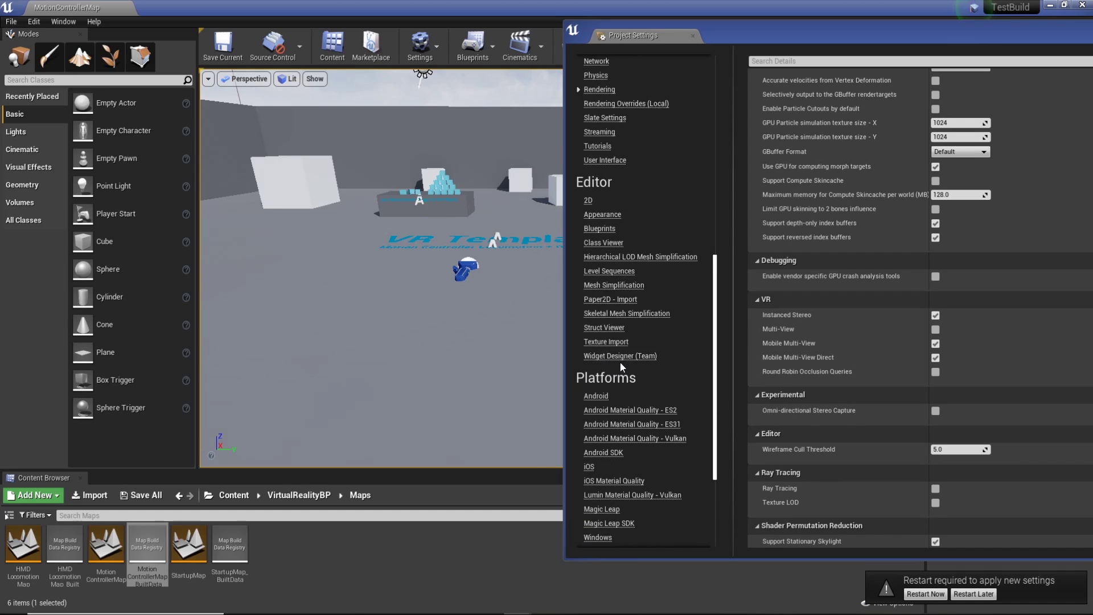
- Open the Android platform settings with the Project Settings window maximized
{"action": "left_click", "coordinate": [598, 340]}
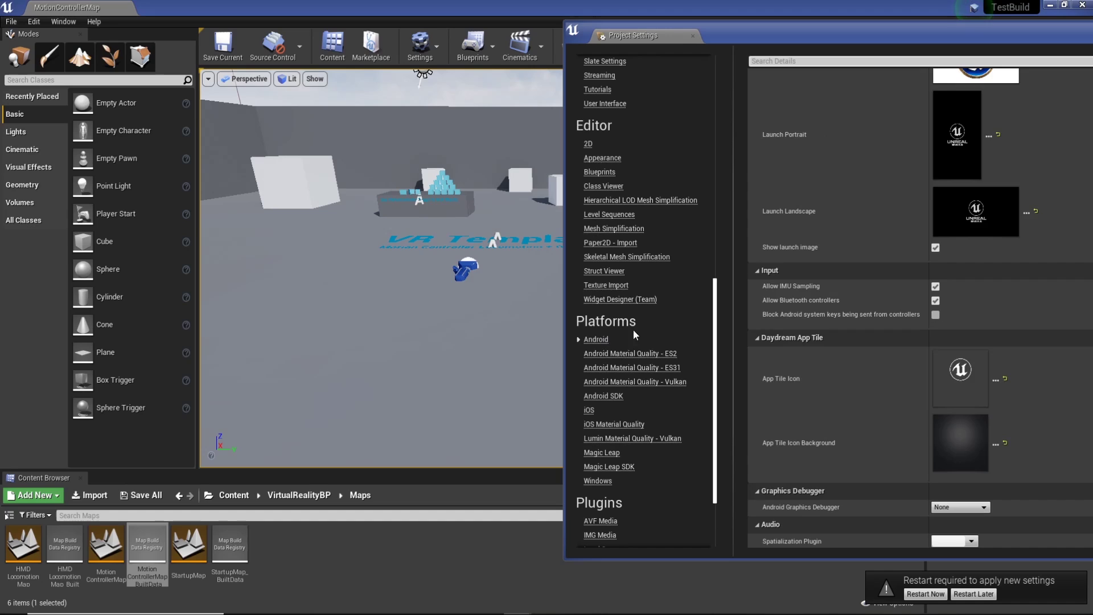
{"action": "scroll", "coordinate": [881, 289], "scroll_direction": "up", "scroll_amount": 5}
{"action": "double_click", "coordinate": [917, 34]}
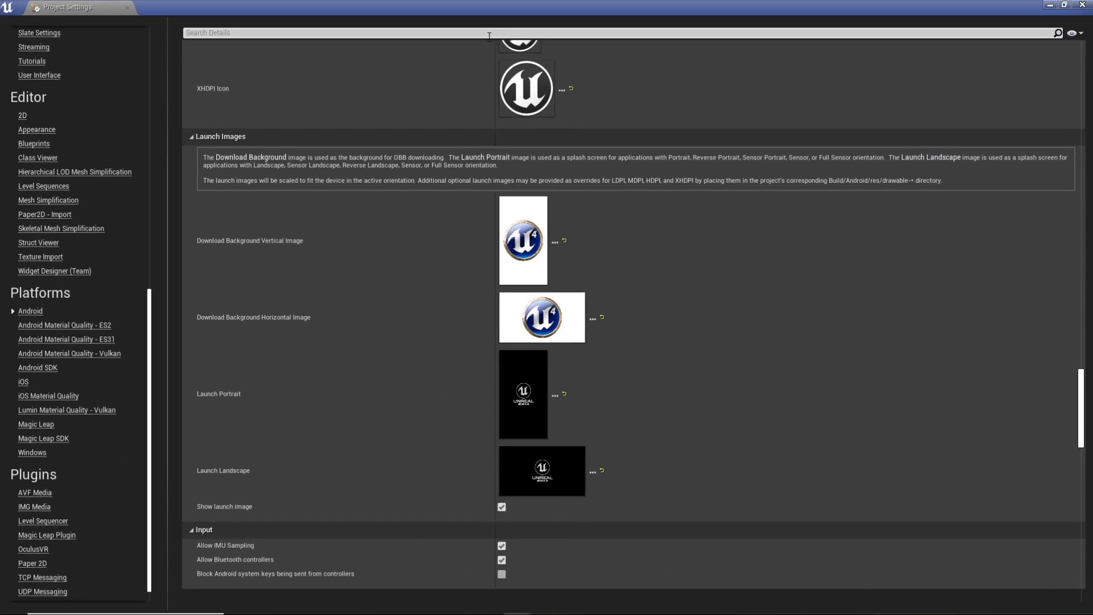
{"action": "scroll", "coordinate": [736, 412], "scroll_direction": "up", "scroll_amount": 4}
{"action": "scroll", "coordinate": [734, 403], "scroll_direction": "up", "scroll_amount": 15}
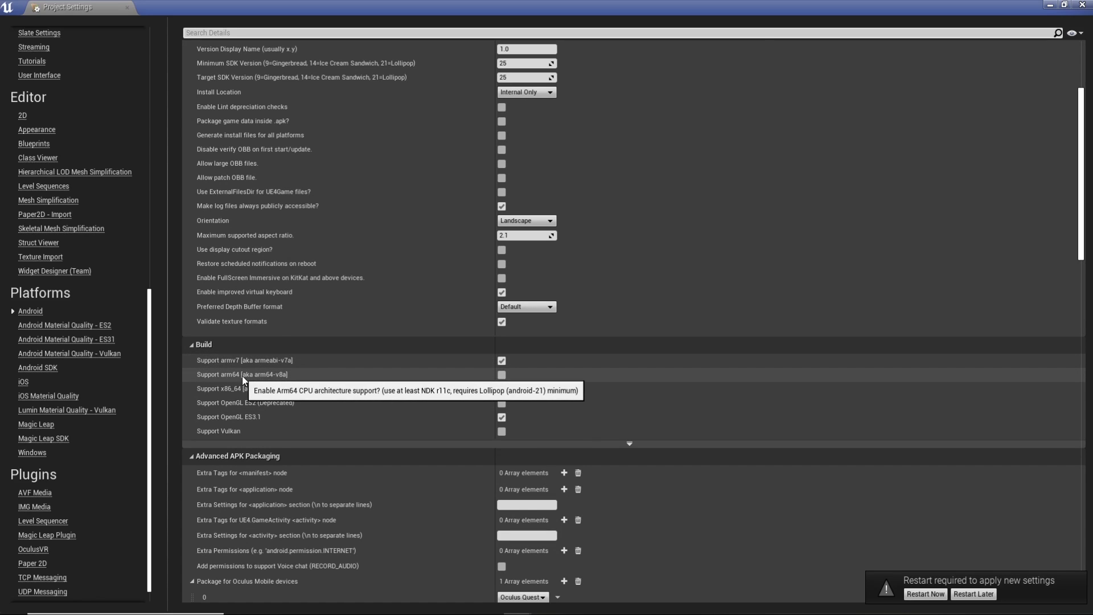
- Build for arm64 only and switch shader support from OpenGL ES3.1 to Vulkan
{"action": "left_click", "coordinate": [501, 375]}
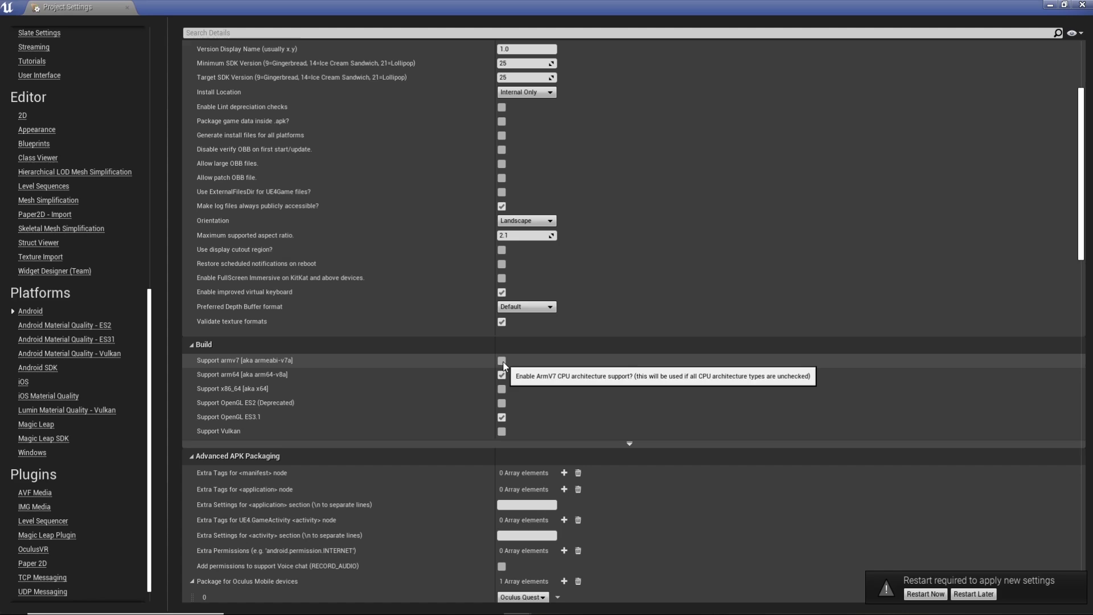
{"action": "left_click", "coordinate": [501, 360]}
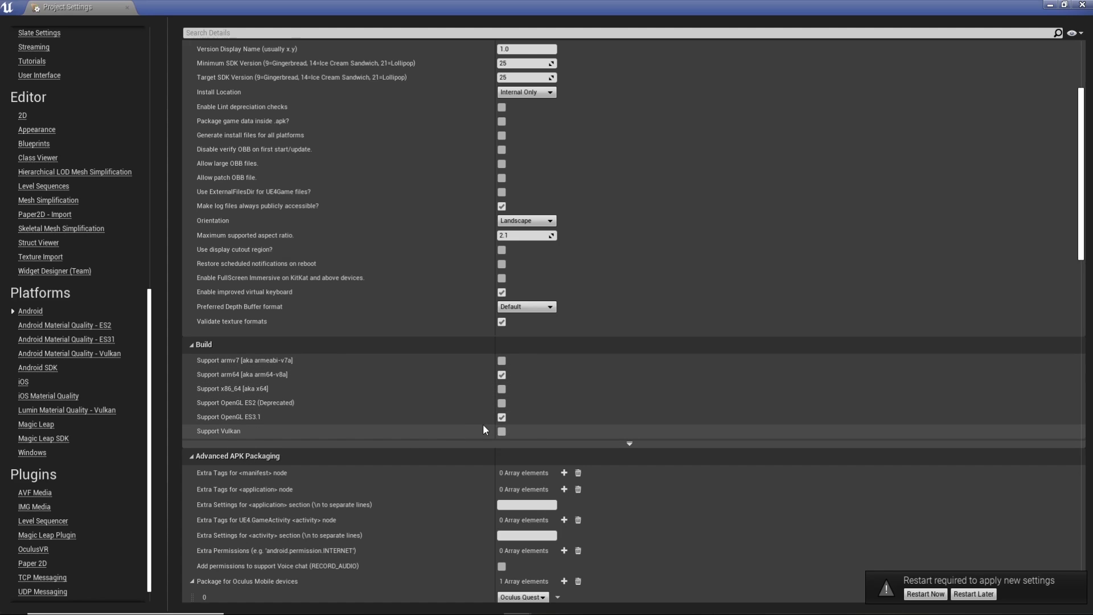
{"action": "left_click", "coordinate": [502, 432]}
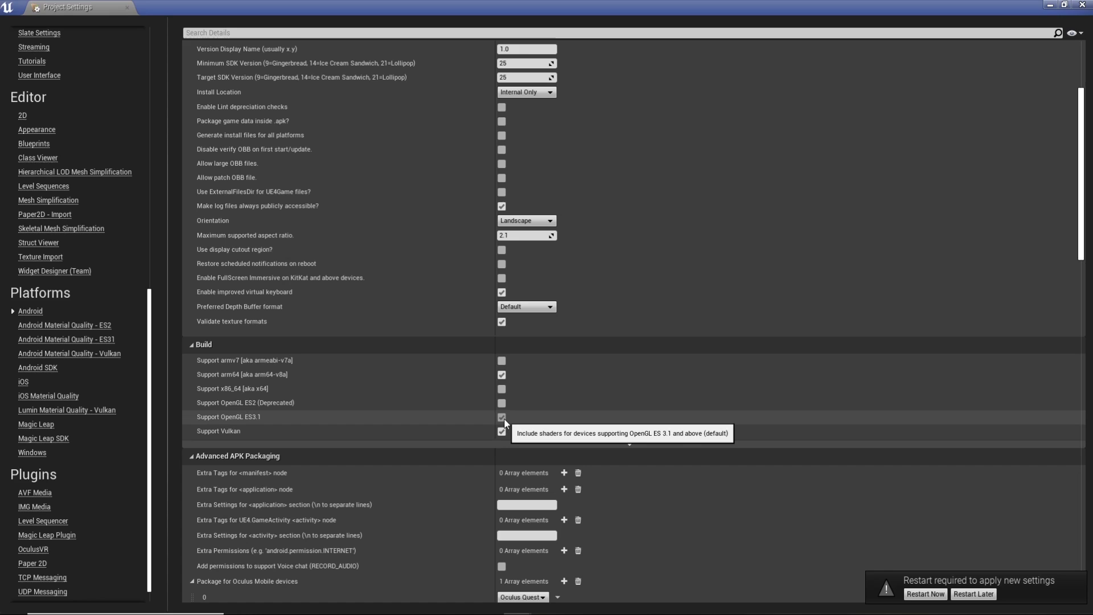
{"action": "left_click", "coordinate": [502, 417]}
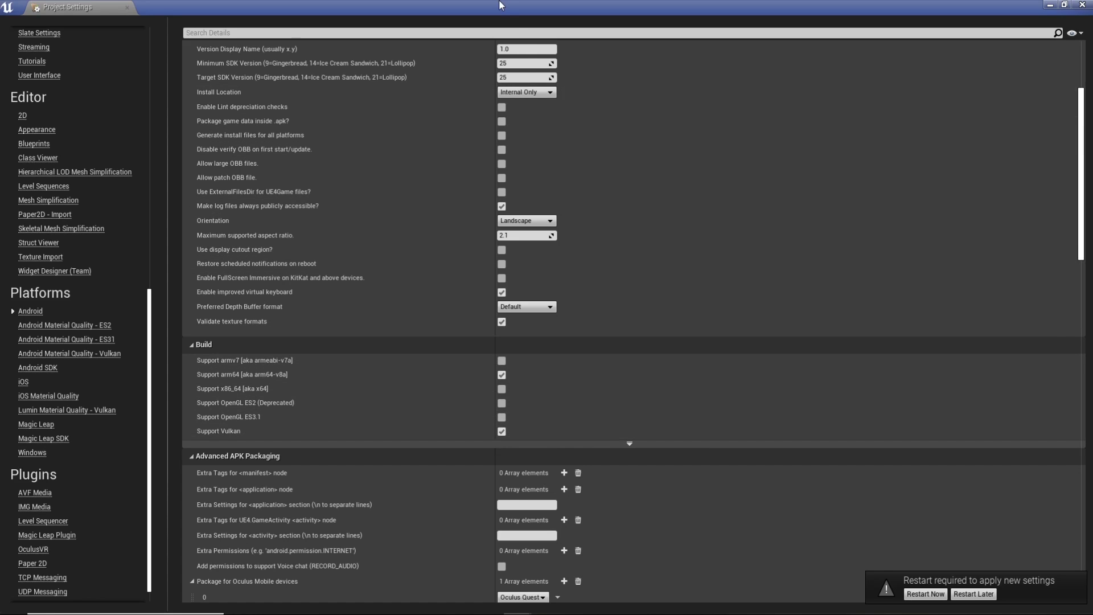
- Restore the Project Settings window to its smaller size and scroll through the Android settings
{"action": "left_click_drag", "start_coordinate": [502, 6], "coordinate": [669, 39]}
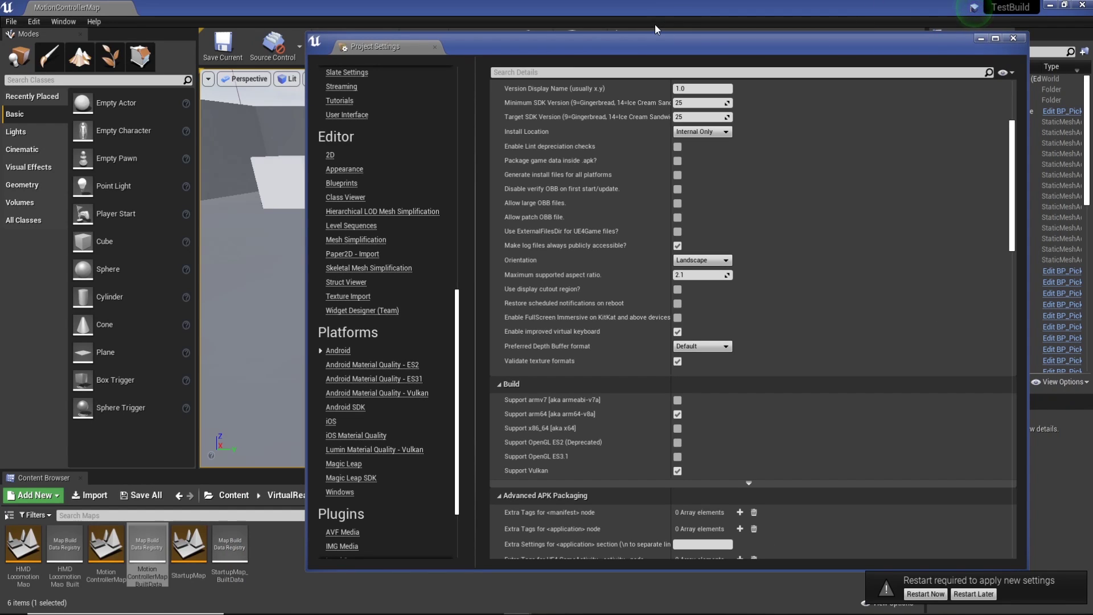
{"action": "scroll", "coordinate": [814, 382], "scroll_direction": "down", "scroll_amount": 15}
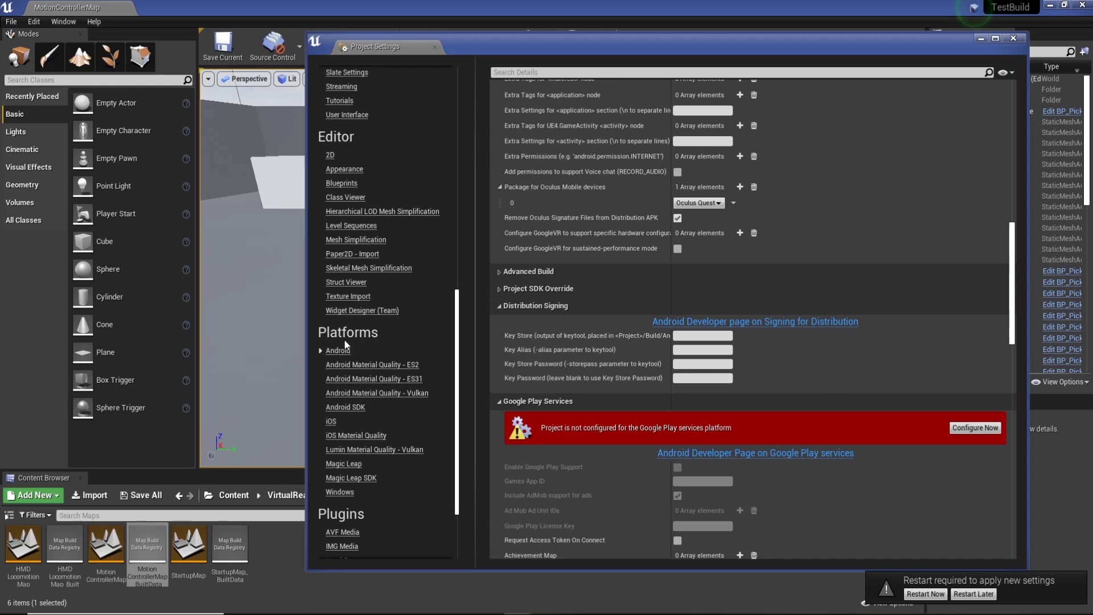
{"action": "scroll", "coordinate": [381, 422], "scroll_direction": "down", "scroll_amount": 4}
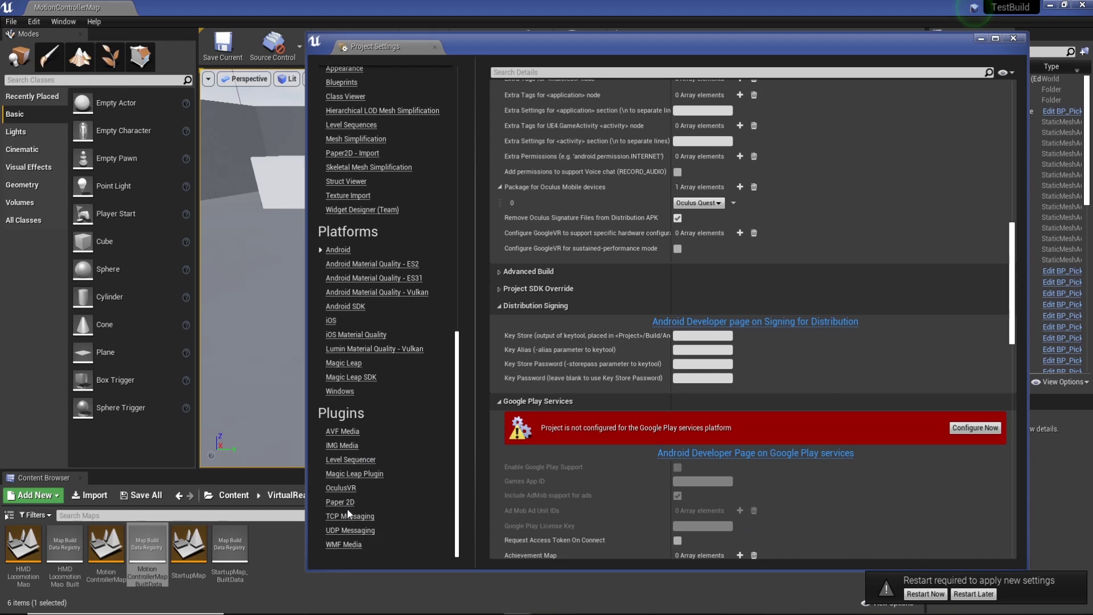
{"action": "scroll", "coordinate": [410, 471], "scroll_direction": "up", "scroll_amount": 6}
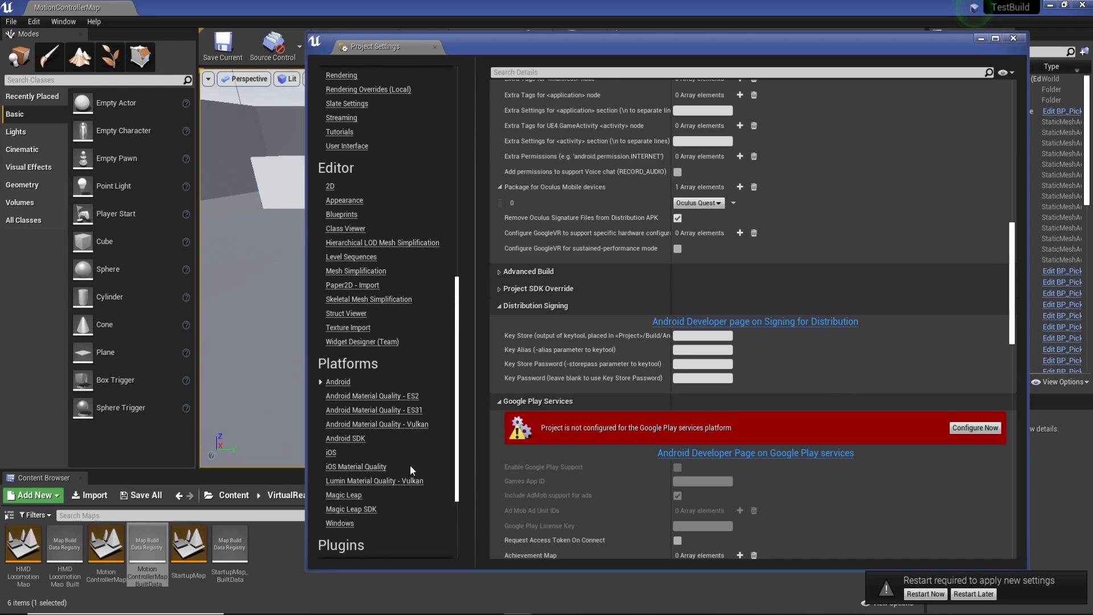
{"action": "scroll", "coordinate": [423, 458], "scroll_direction": "up", "scroll_amount": 4}
{"action": "scroll", "coordinate": [423, 458], "scroll_direction": "up", "scroll_amount": 4}
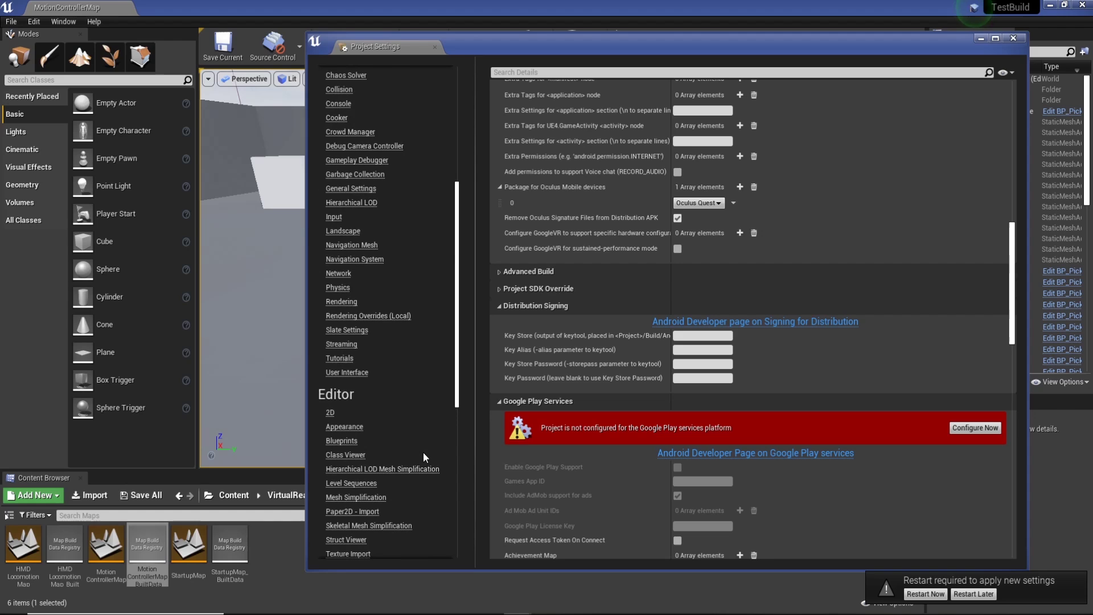
{"action": "scroll", "coordinate": [423, 457], "scroll_direction": "up", "scroll_amount": 1}
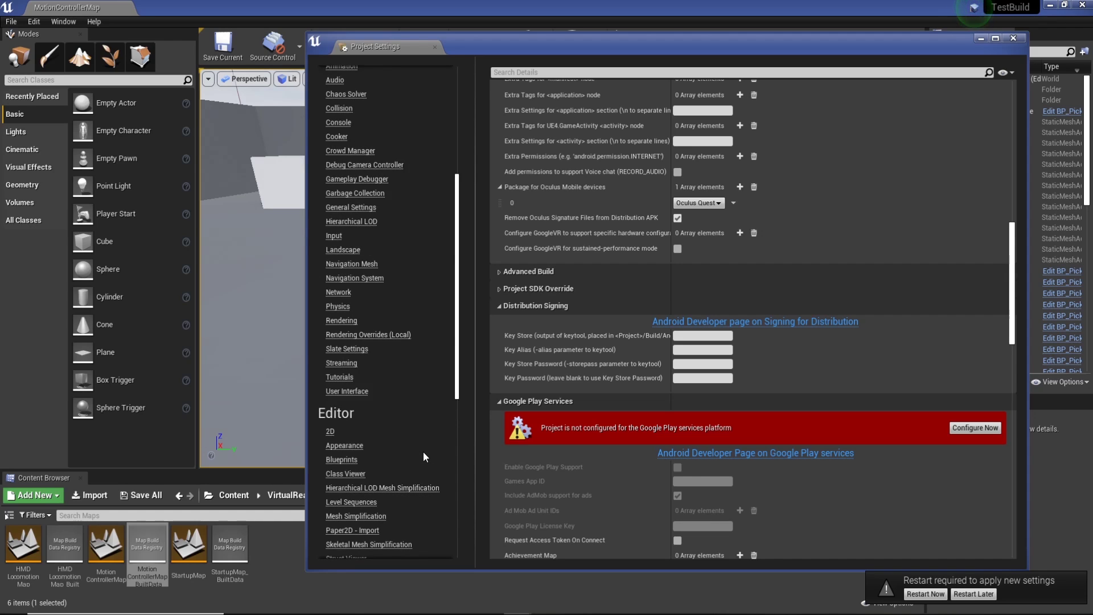
- Restart the editor to apply the settings, then close the Message Log and Project Settings
{"action": "left_click", "coordinate": [928, 594]}
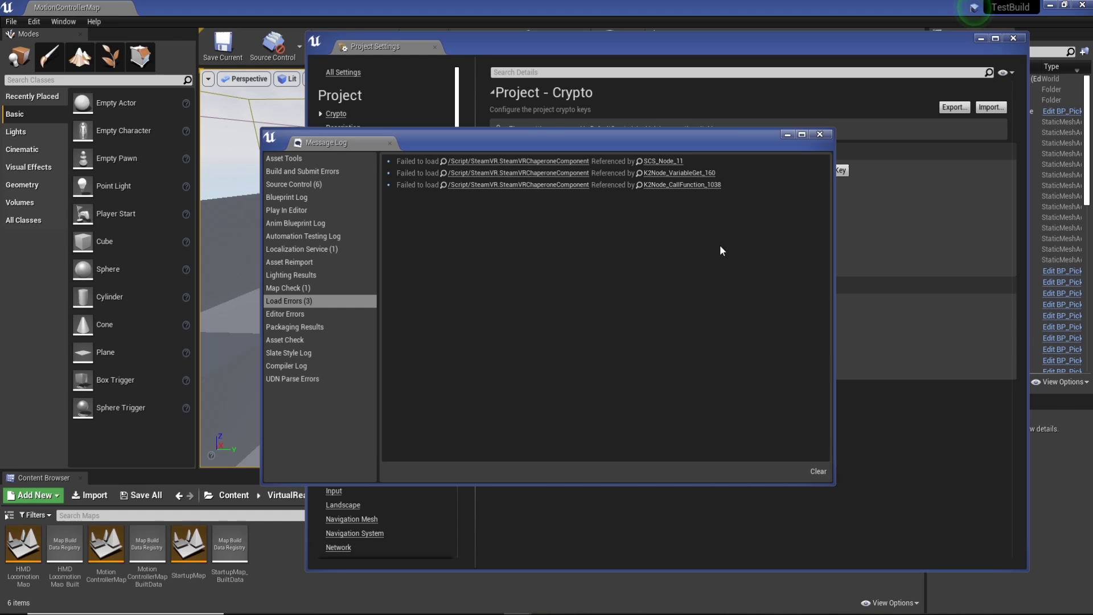
{"action": "left_click", "coordinate": [821, 134]}
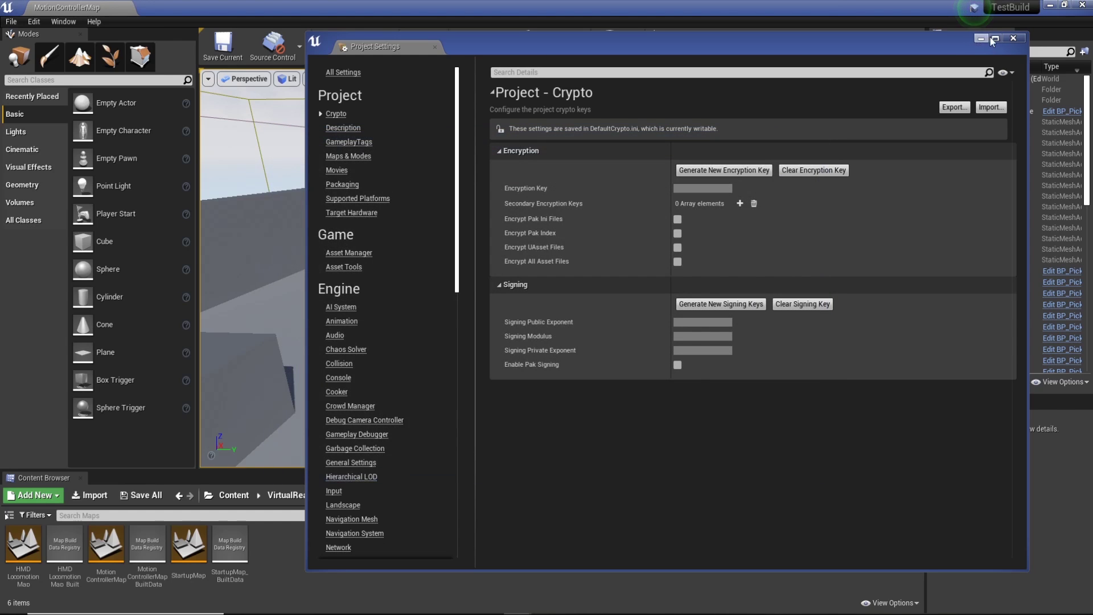
{"action": "left_click", "coordinate": [1013, 39]}
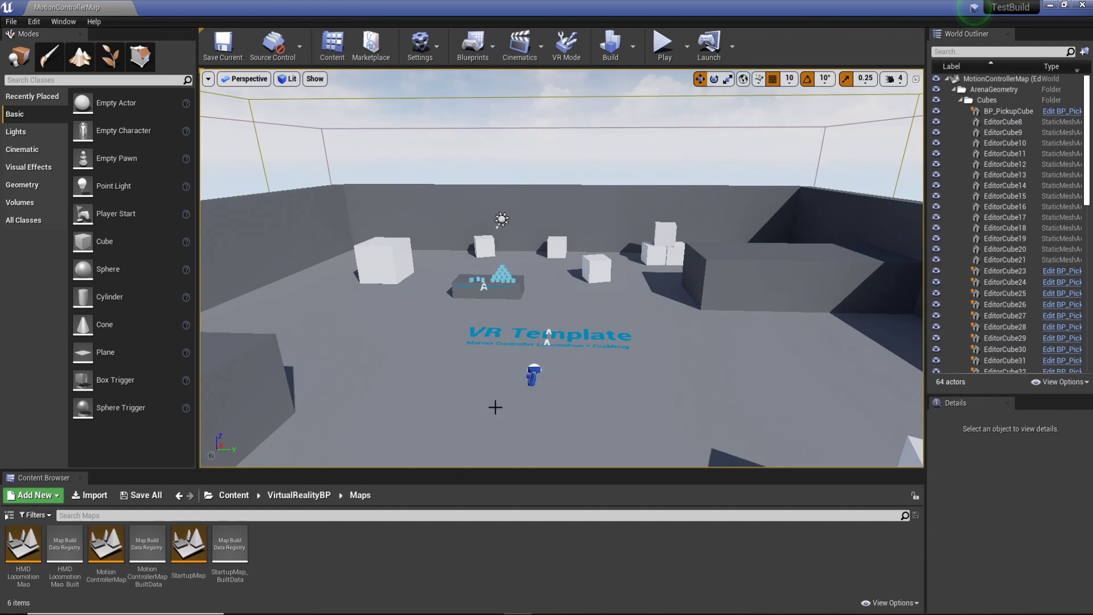
- Browse from the VRPawn to its assets and open the BP_MotionController Blueprint
{"action": "left_click", "coordinate": [533, 373]}
{"action": "right_click", "coordinate": [532, 373]}
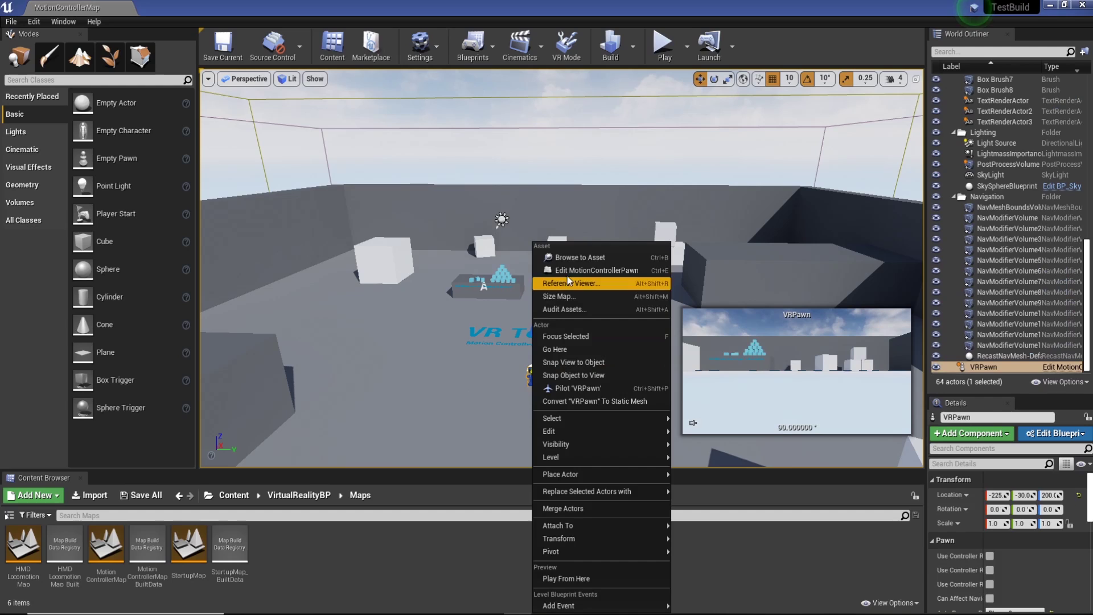
{"action": "left_click", "coordinate": [580, 258]}
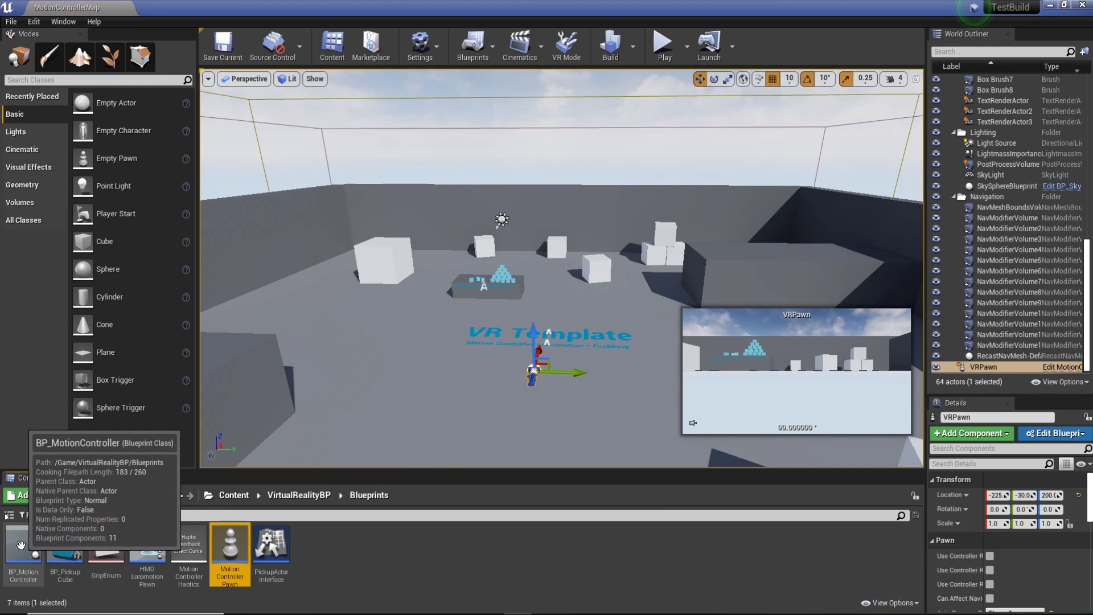
{"action": "double_click", "coordinate": [22, 545]}
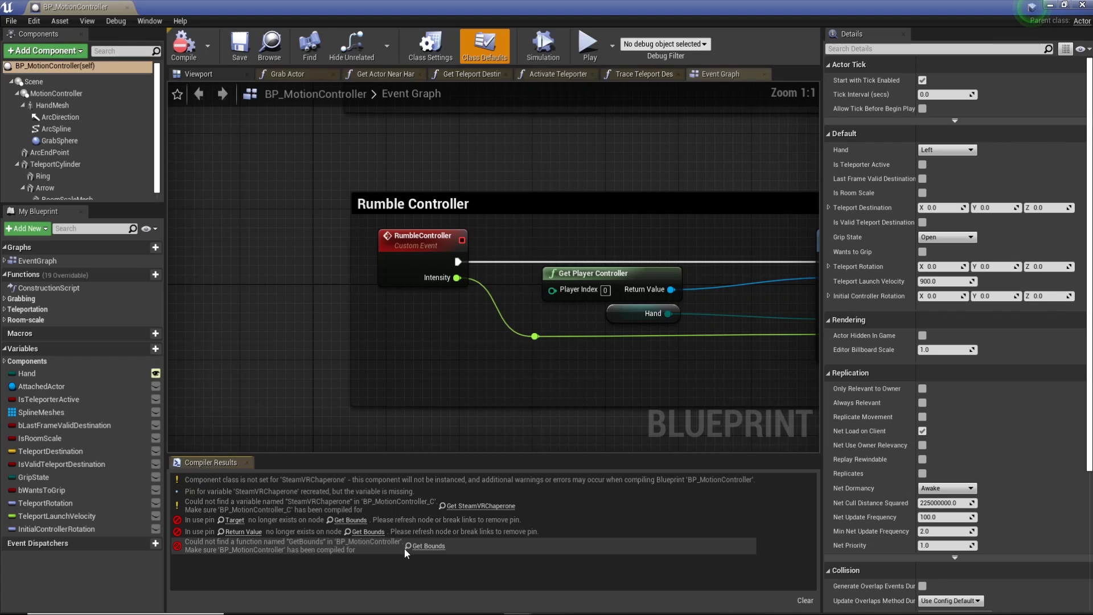
- Jump to the Get SteamVRChaperone node and cut Setup Room Scale Outline's wire into Minimum Area Rectangle
{"action": "scroll", "coordinate": [456, 179], "scroll_direction": "down", "scroll_amount": 5}
{"action": "right_click_drag", "start_coordinate": [531, 175], "coordinate": [434, 204]}
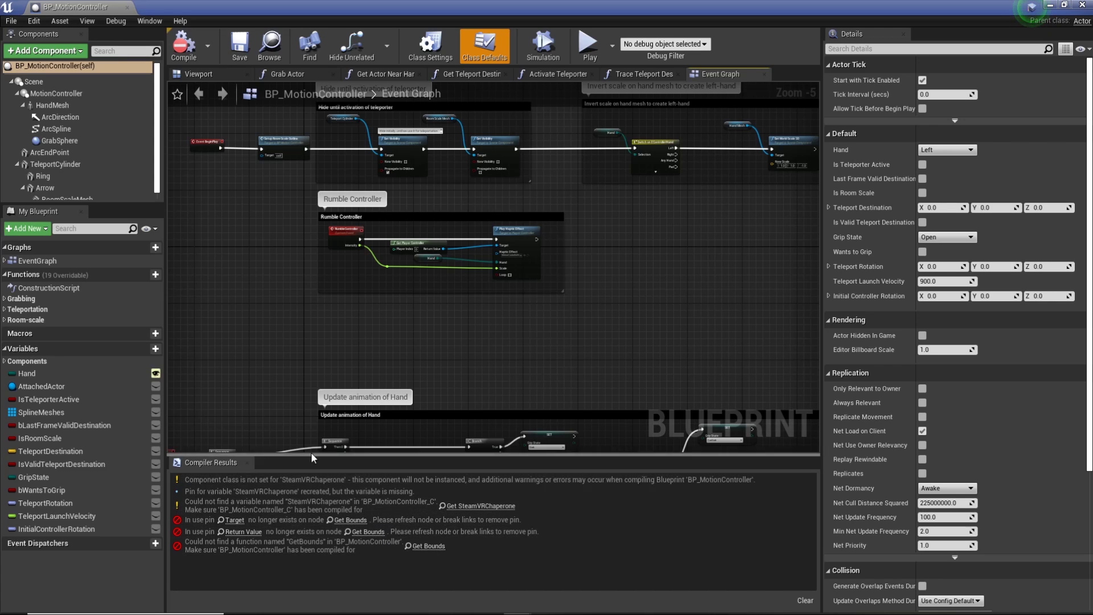
{"action": "left_click", "coordinate": [149, 21]}
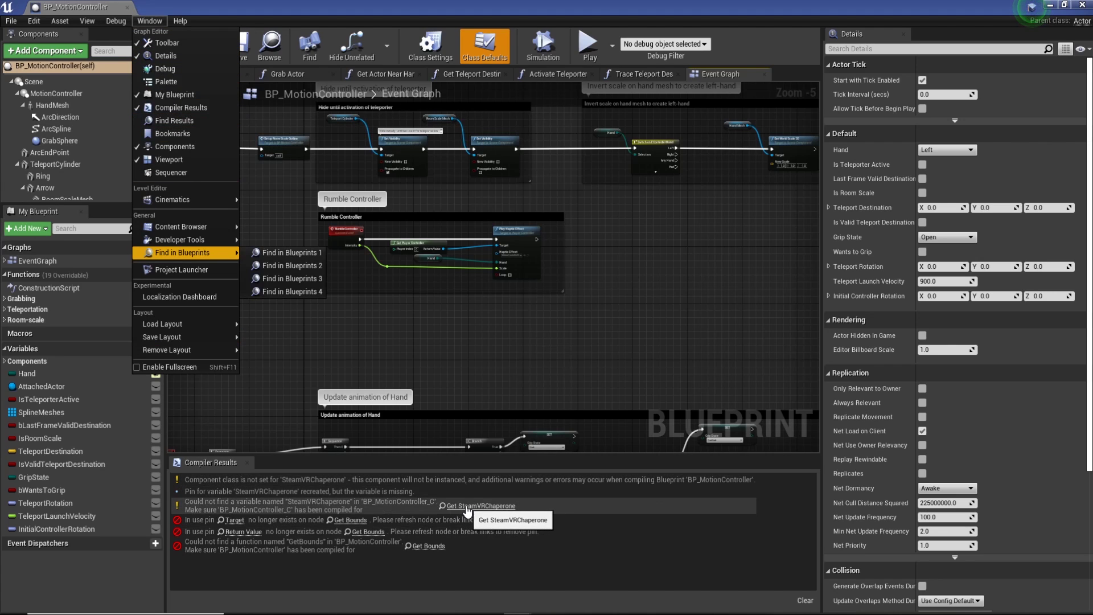
{"action": "left_click", "coordinate": [467, 506]}
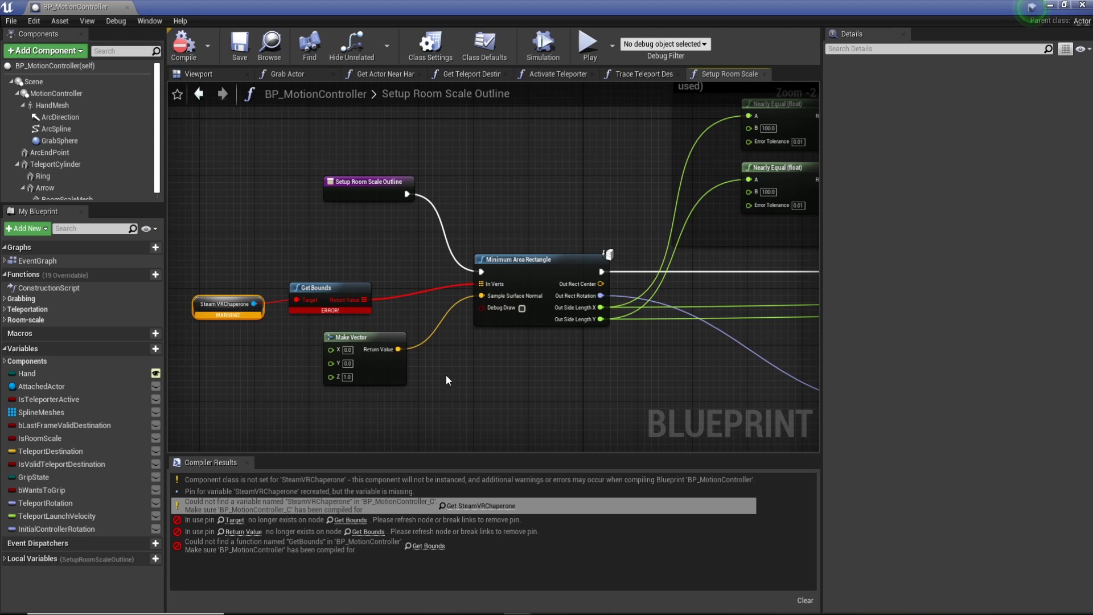
{"action": "scroll", "coordinate": [579, 373], "scroll_direction": "down", "scroll_amount": 2}
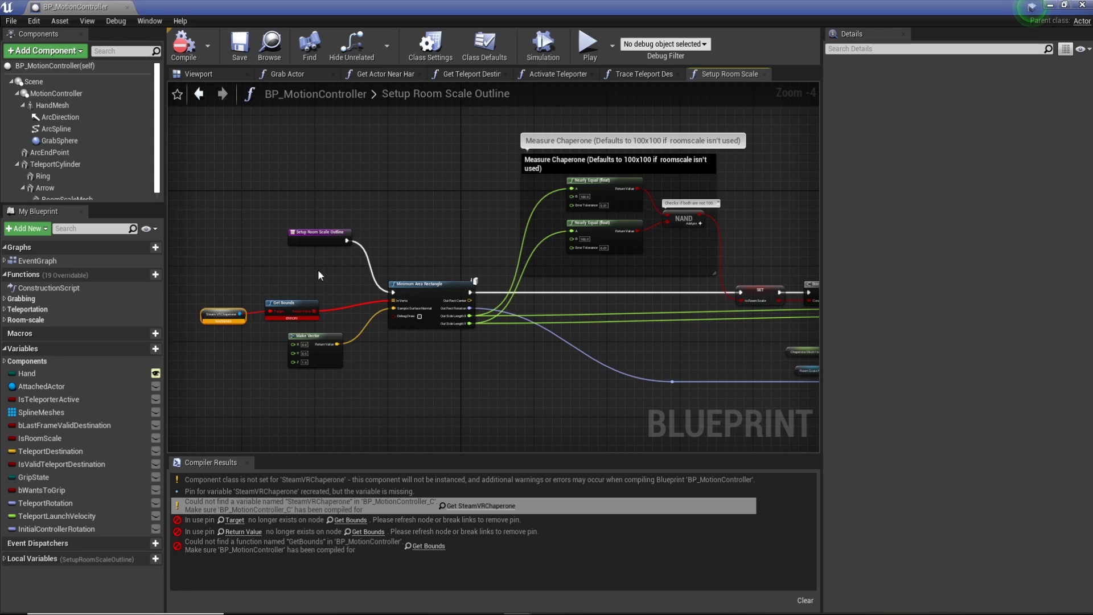
{"action": "left_click_drag", "start_coordinate": [347, 241], "coordinate": [365, 257], "text": "ctrl"}
- Recompile BP_MotionController without errors, save it, and close its tab
{"action": "left_click", "coordinate": [184, 46]}
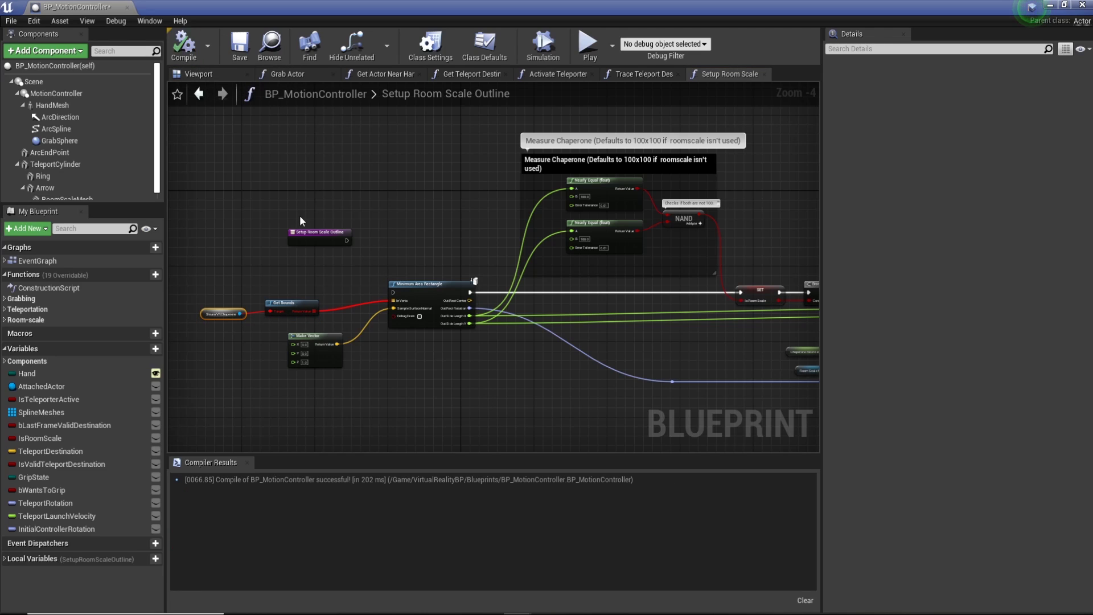
{"action": "left_click", "coordinate": [389, 194]}
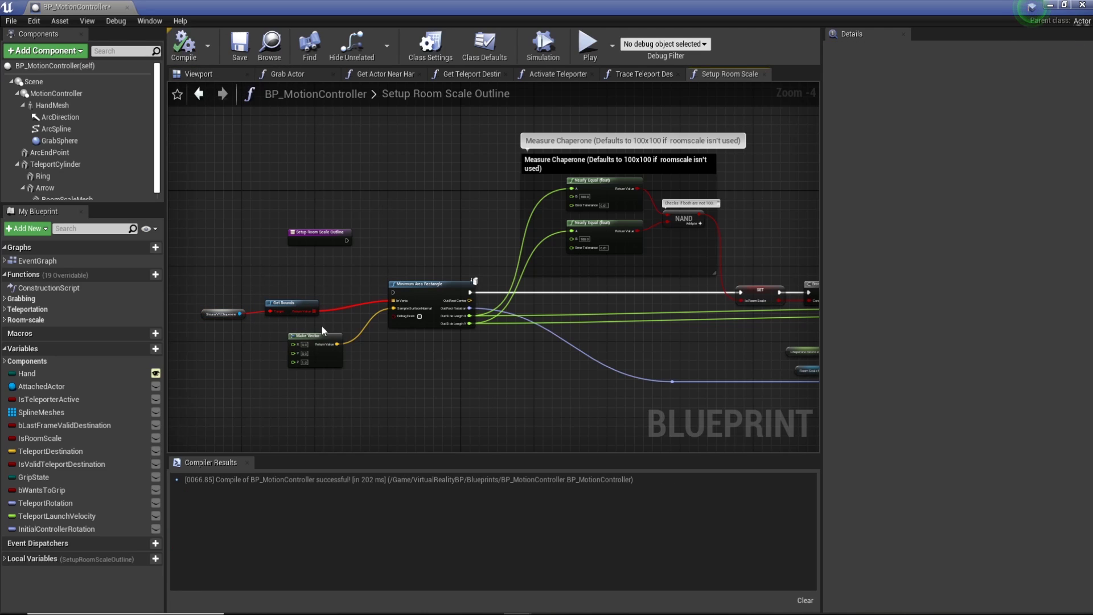
{"action": "scroll", "coordinate": [660, 260], "scroll_direction": "down", "scroll_amount": 3}
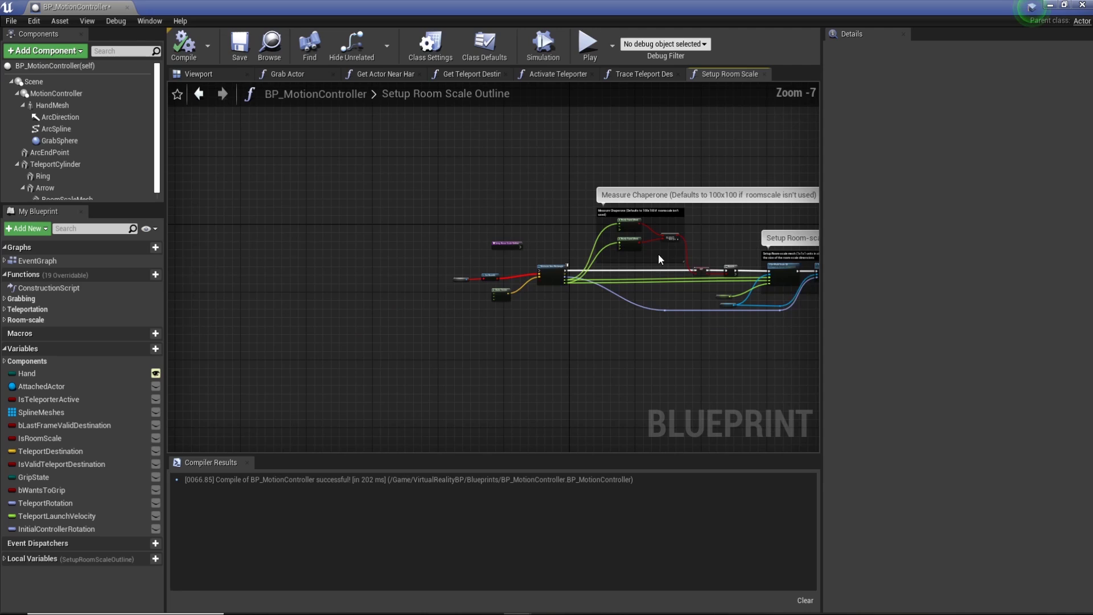
{"action": "scroll", "coordinate": [536, 238], "scroll_direction": "up", "scroll_amount": 2}
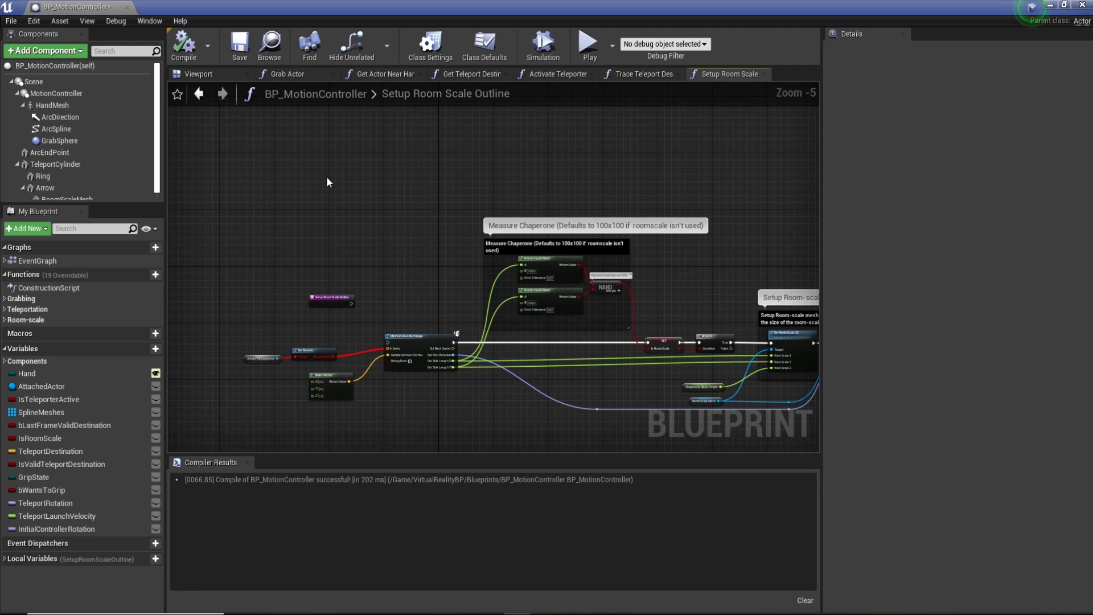
{"action": "left_click", "coordinate": [239, 54]}
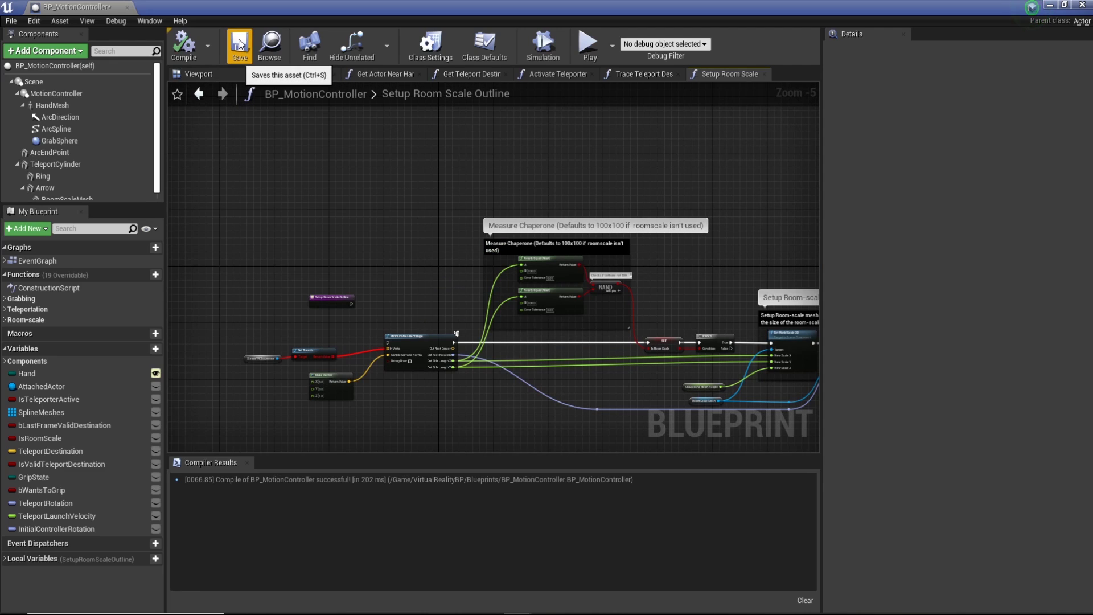
{"action": "left_click", "coordinate": [135, 9]}
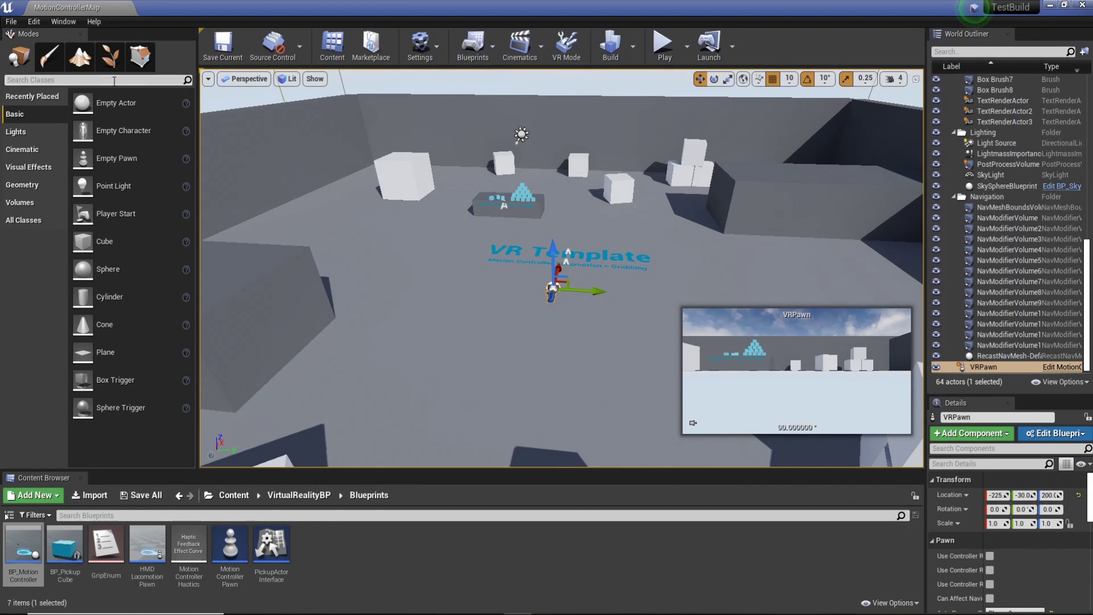
- Tick Android under Package Project's Supported Platforms, then close Project Settings
{"action": "left_click", "coordinate": [12, 22]}
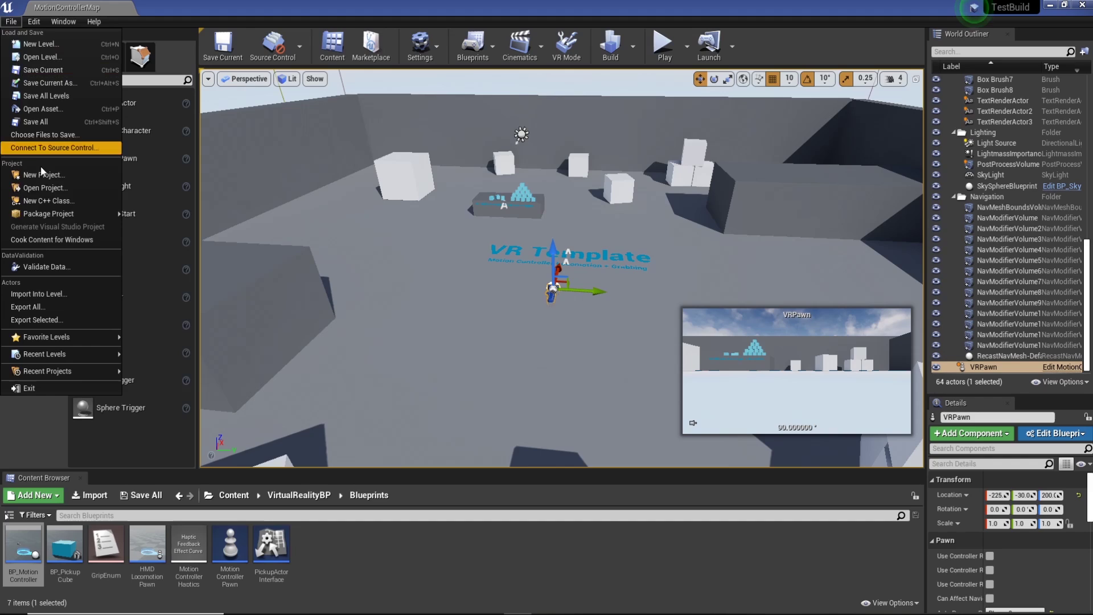
{"action": "mouse_move", "coordinate": [69, 214]}
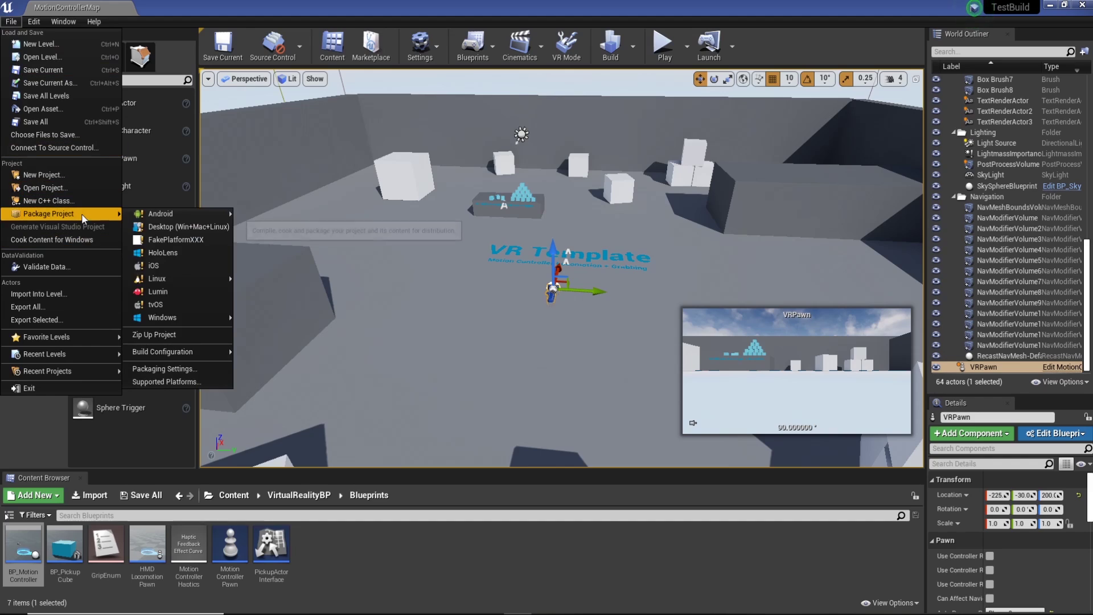
{"action": "left_click", "coordinate": [176, 381]}
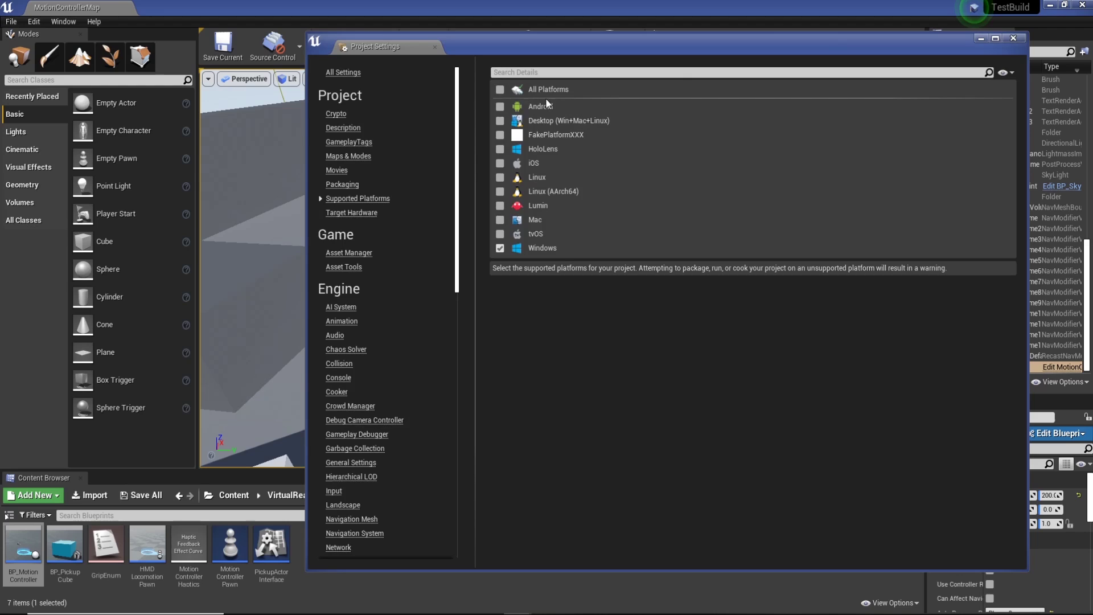
{"action": "left_click", "coordinate": [500, 107]}
{"action": "left_click", "coordinate": [1013, 37]}
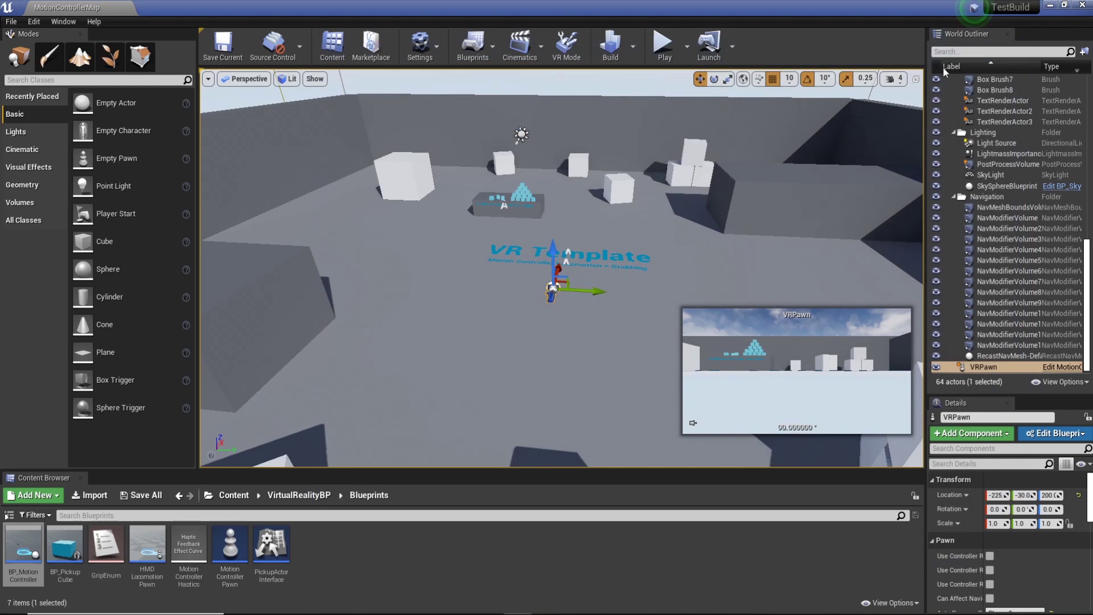
- Package the project as Android (Multi) into the Optimised folder and close the finished packaging log
{"action": "left_click", "coordinate": [9, 23]}
{"action": "mouse_move", "coordinate": [54, 215]}
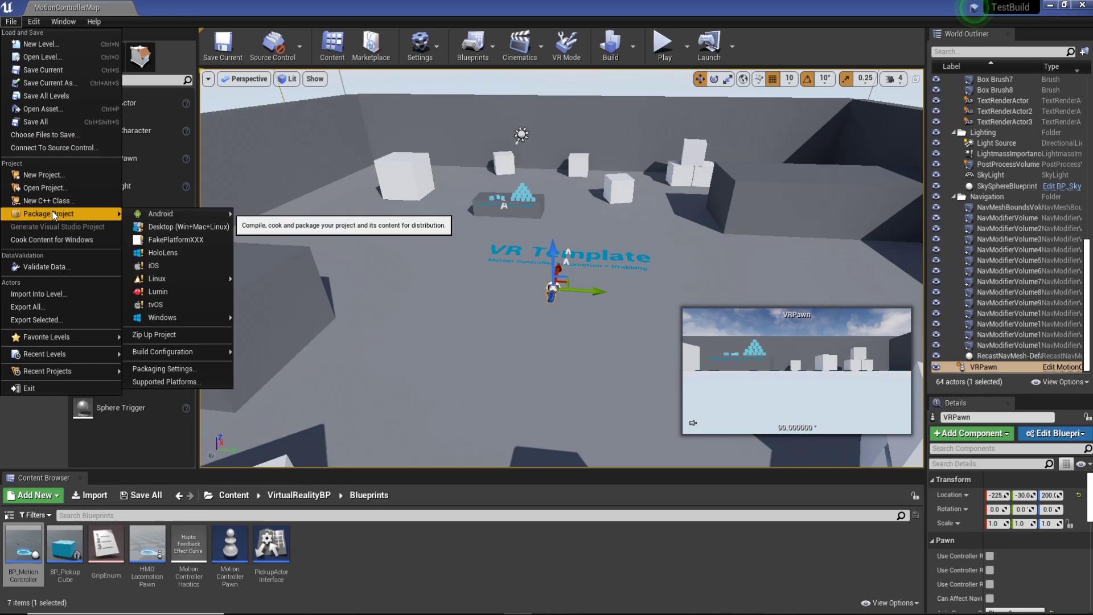
{"action": "mouse_move", "coordinate": [177, 220]}
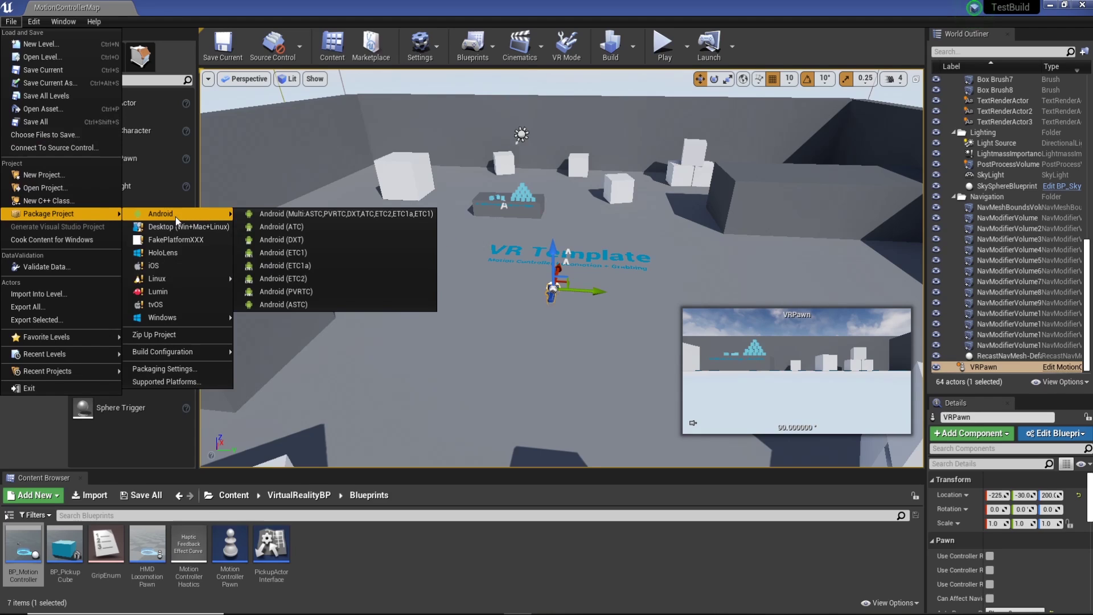
{"action": "left_click", "coordinate": [335, 214]}
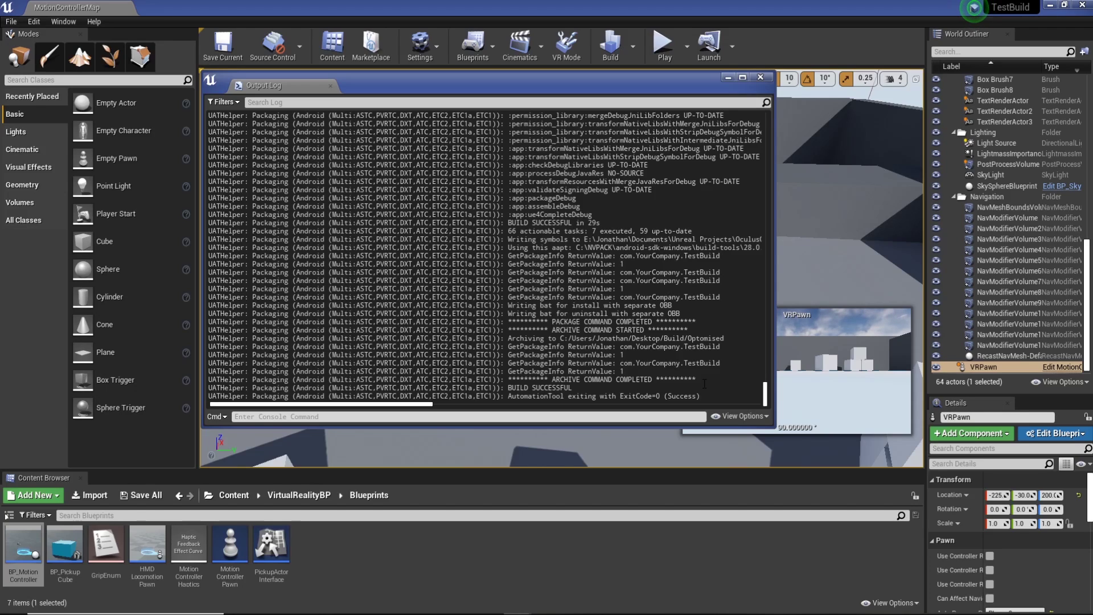
{"action": "left_click", "coordinate": [760, 77]}
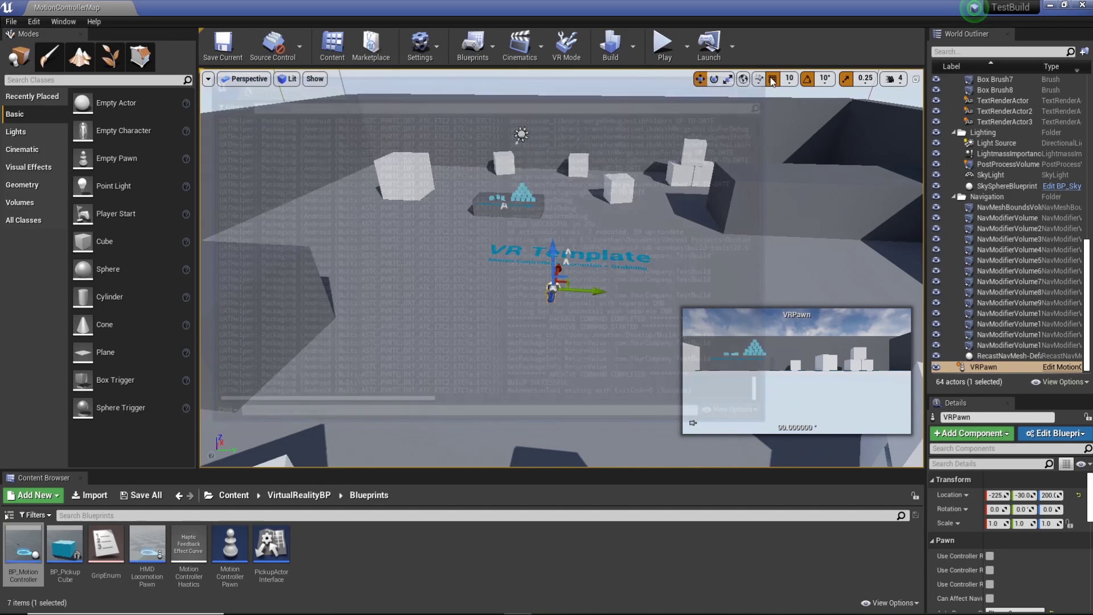
{"action": "right_click_drag", "start_coordinate": [581, 178], "coordinate": [632, 243]}
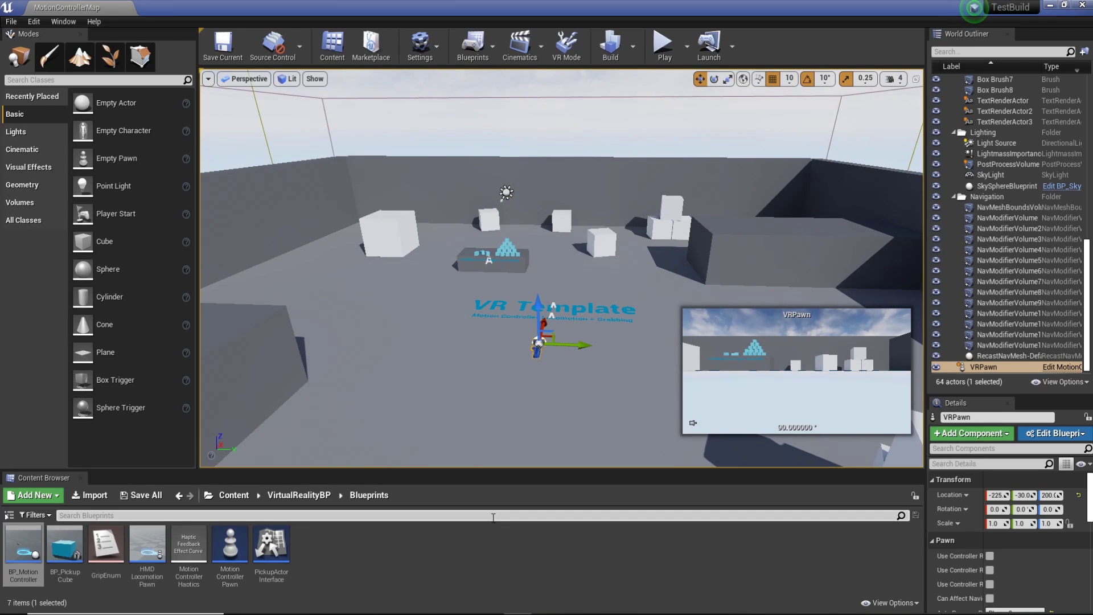
{"action": "key", "text": "super+e"}
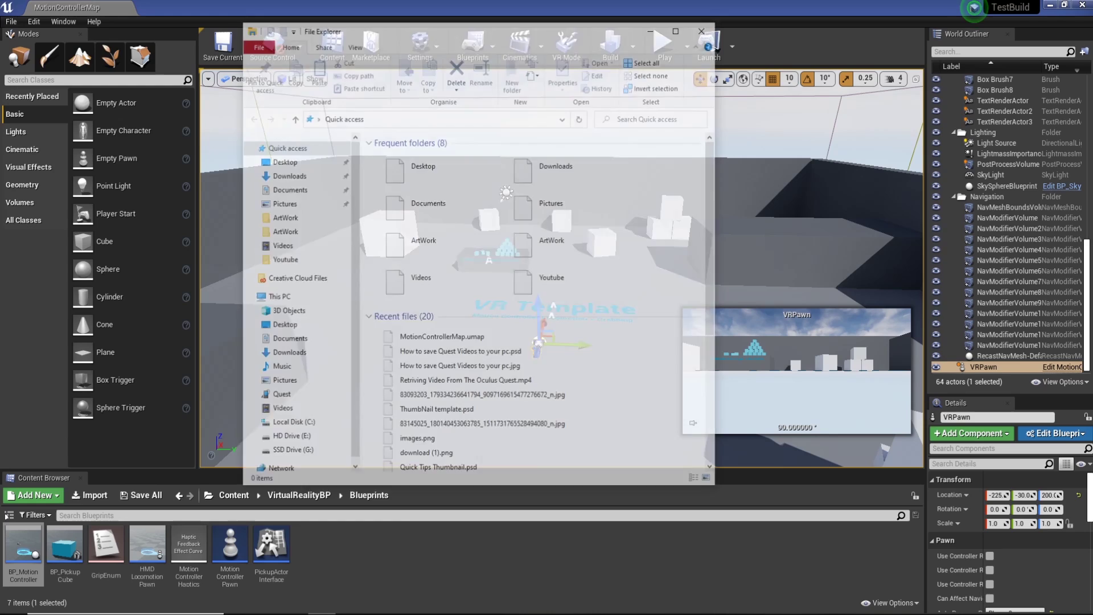
{"action": "left_click", "coordinate": [311, 161]}
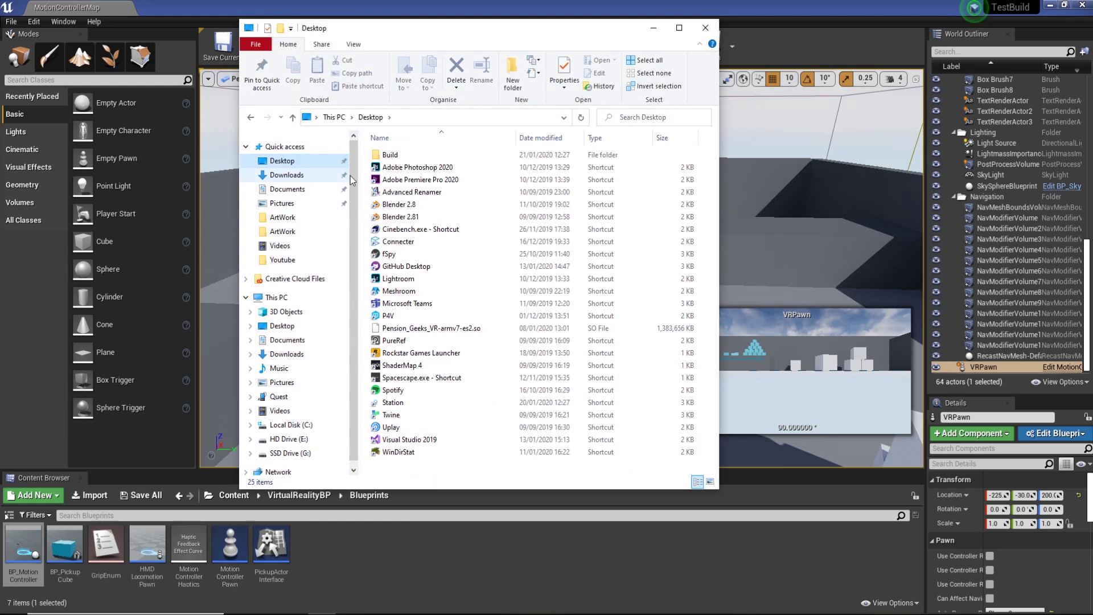
{"action": "double_click", "coordinate": [402, 154]}
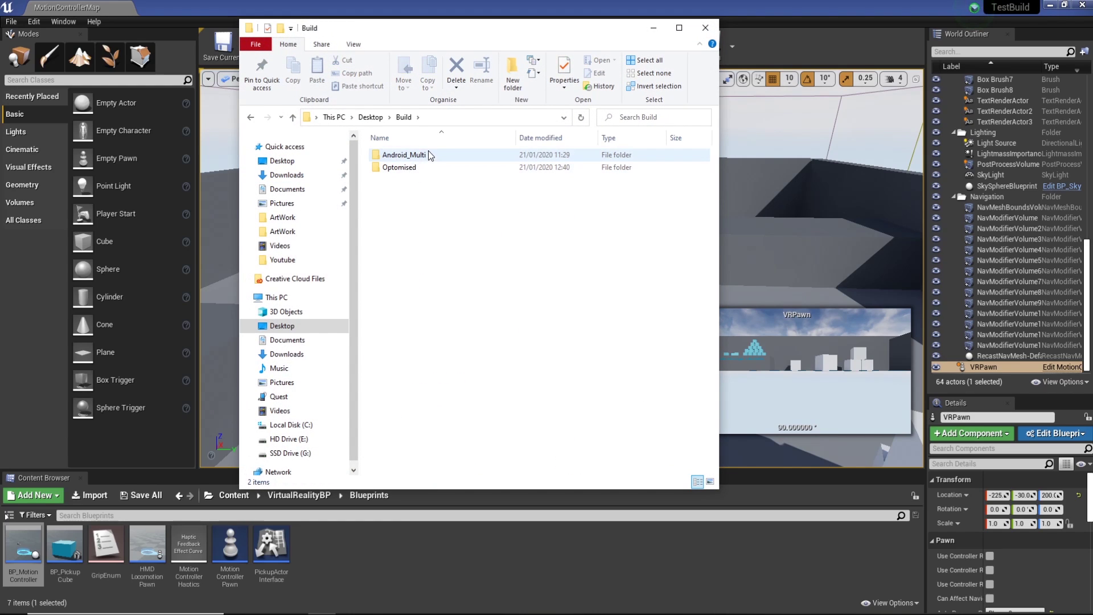
{"action": "left_click", "coordinate": [433, 152]}
{"action": "right_click", "coordinate": [435, 154]}
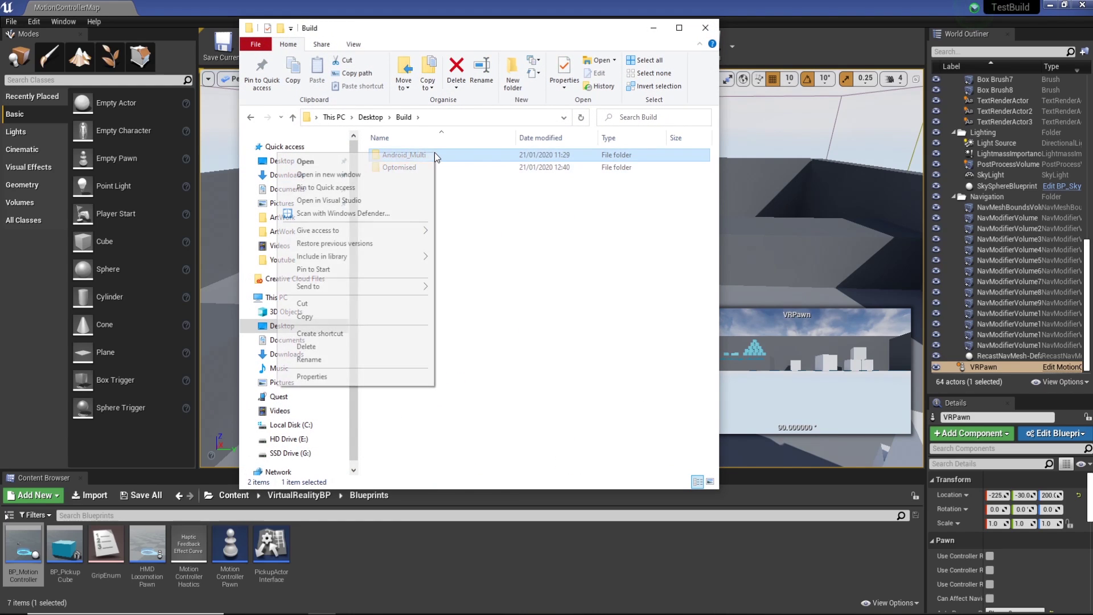
{"action": "left_click", "coordinate": [383, 377]}
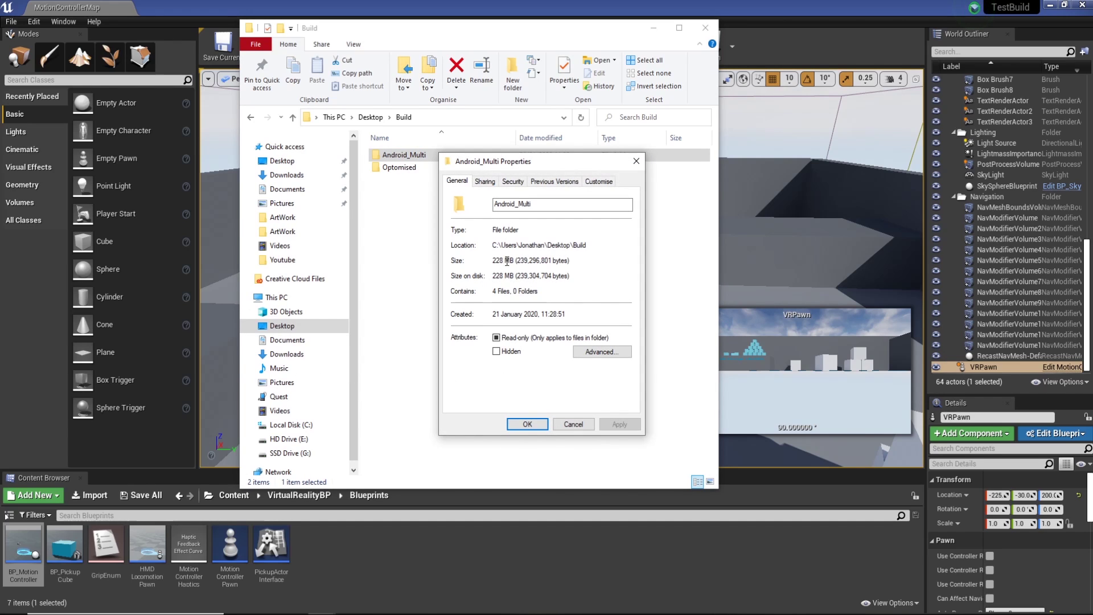
{"action": "left_click_drag", "start_coordinate": [535, 162], "coordinate": [692, 199]}
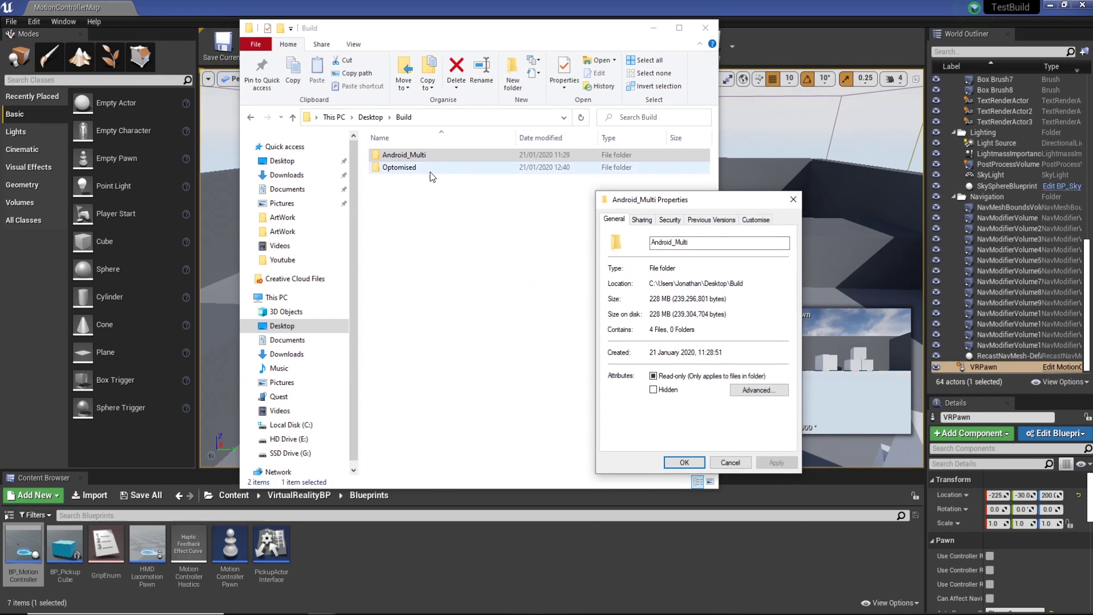
{"action": "left_click", "coordinate": [398, 169]}
{"action": "right_click", "coordinate": [407, 168]}
{"action": "left_click", "coordinate": [300, 390]}
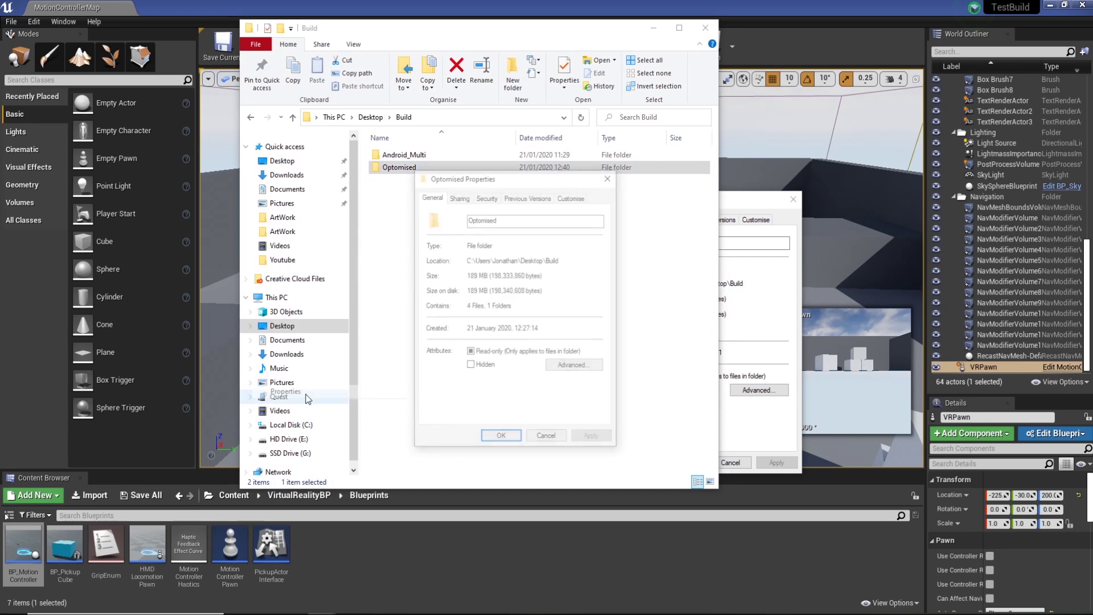
{"action": "left_click", "coordinate": [606, 31]}
{"action": "left_click", "coordinate": [654, 27]}
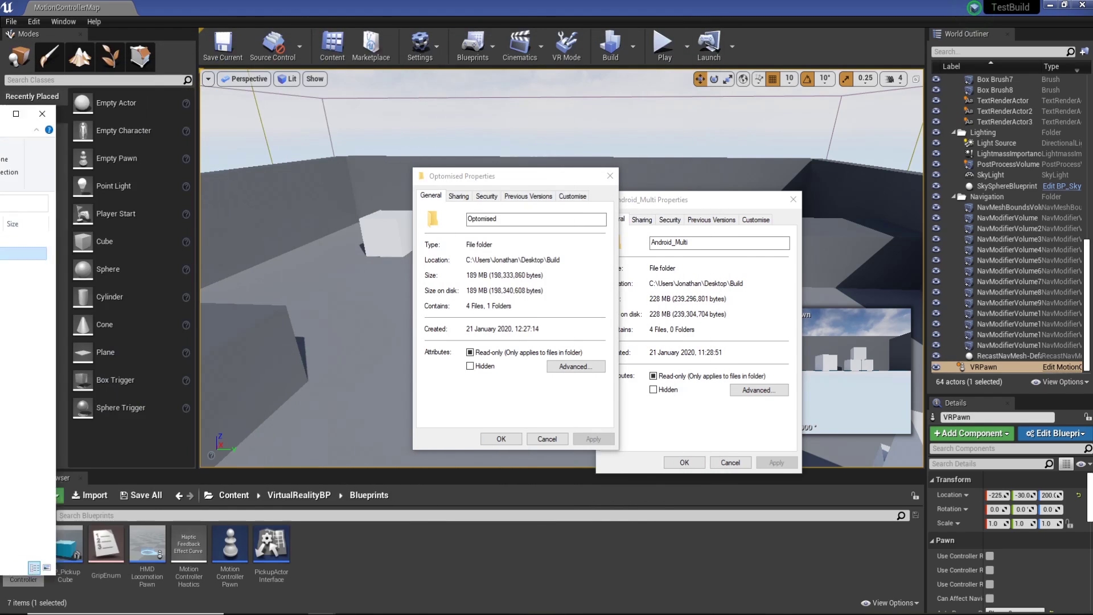
{"action": "left_click_drag", "start_coordinate": [555, 172], "coordinate": [516, 200]}
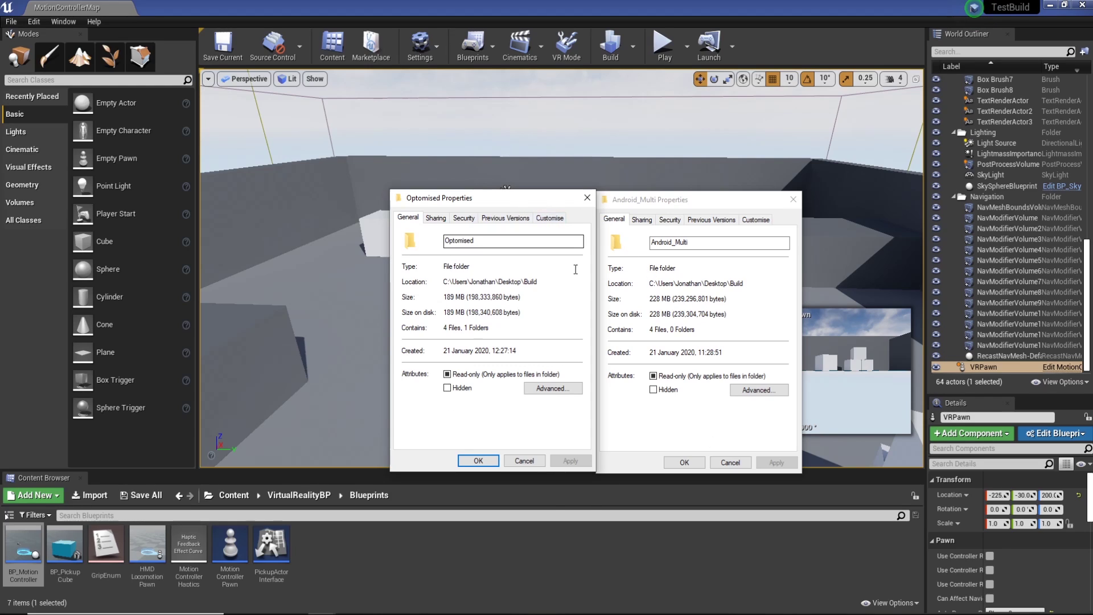
{"action": "left_click", "coordinate": [793, 199]}
{"action": "left_click", "coordinate": [588, 197]}
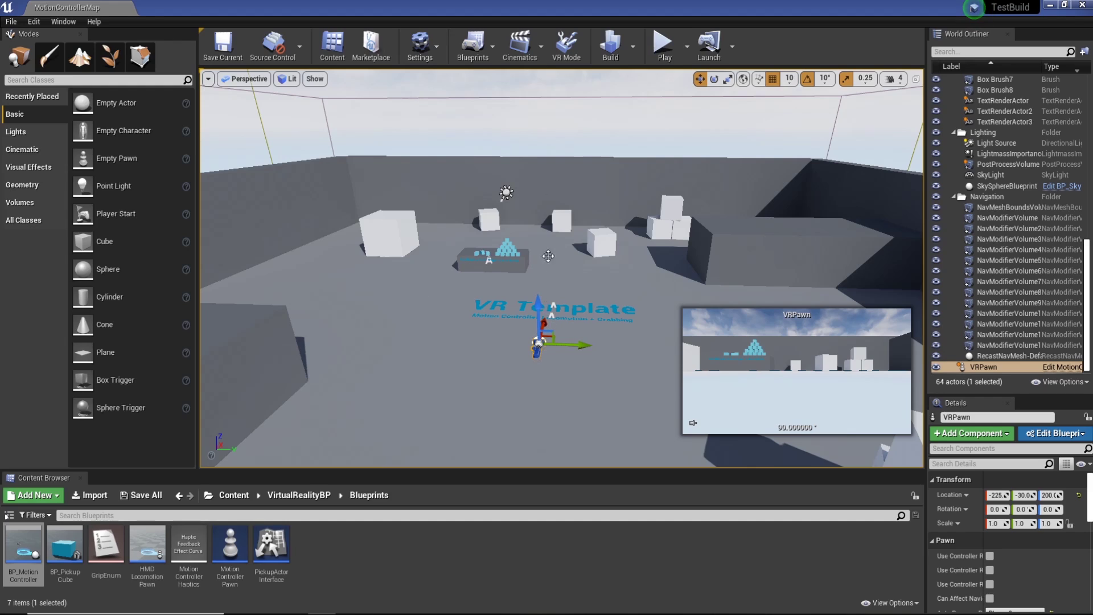
- Choose Package Project > Android > Android (ASTC)
{"action": "left_click", "coordinate": [12, 22]}
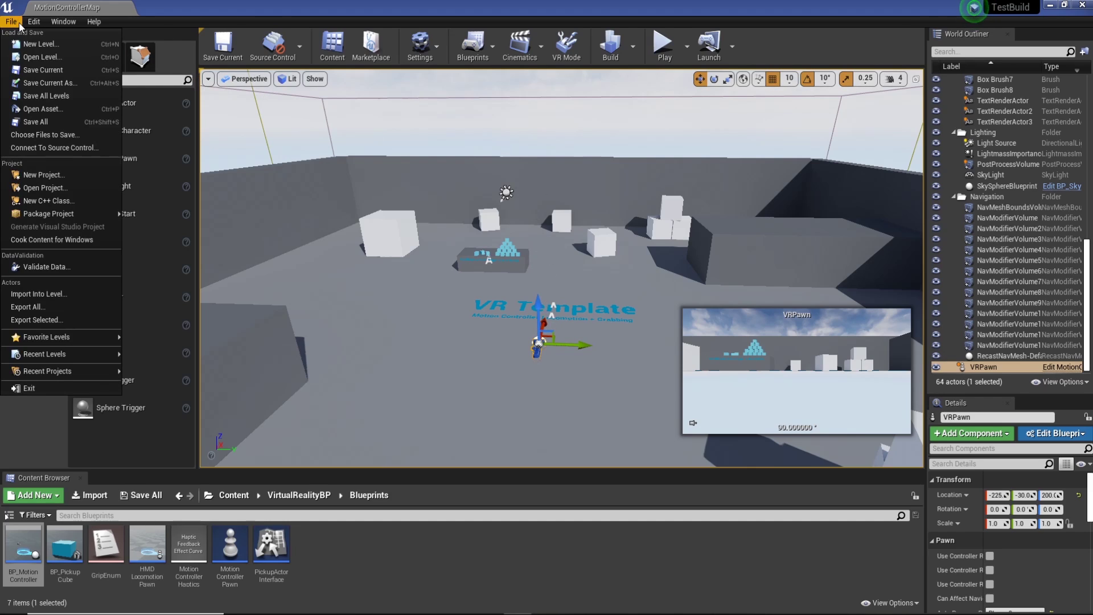
{"action": "mouse_move", "coordinate": [68, 215]}
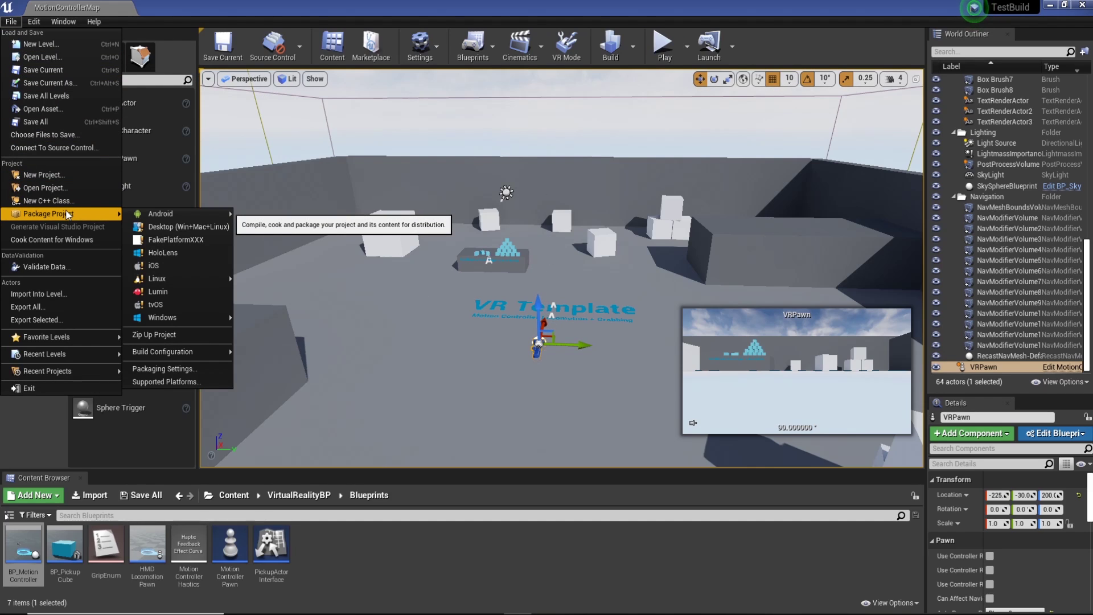
{"action": "mouse_move", "coordinate": [166, 218]}
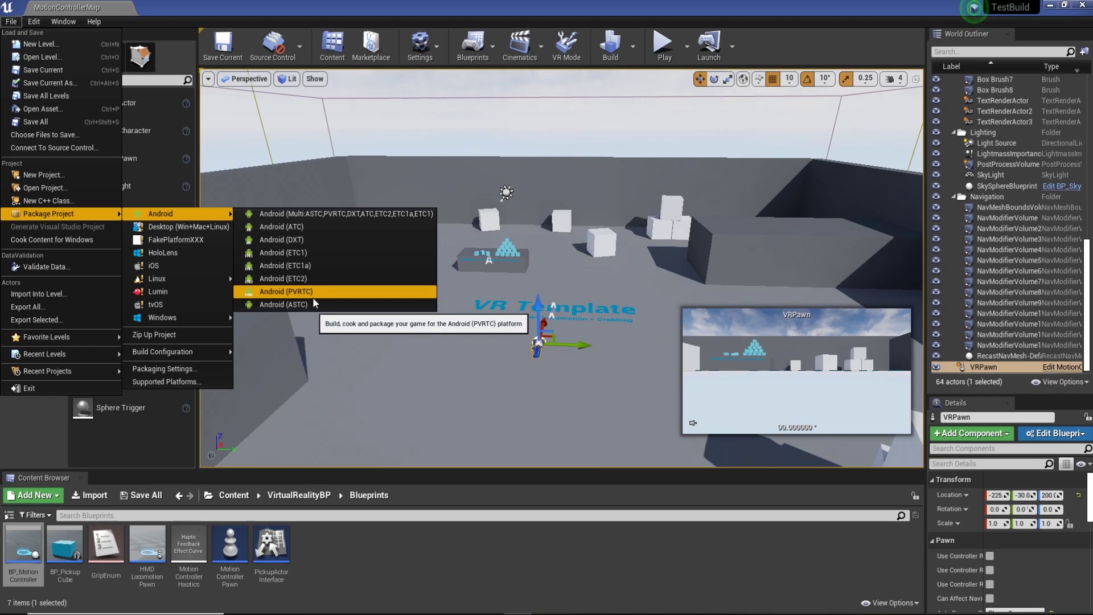
{"action": "left_click", "coordinate": [299, 305]}
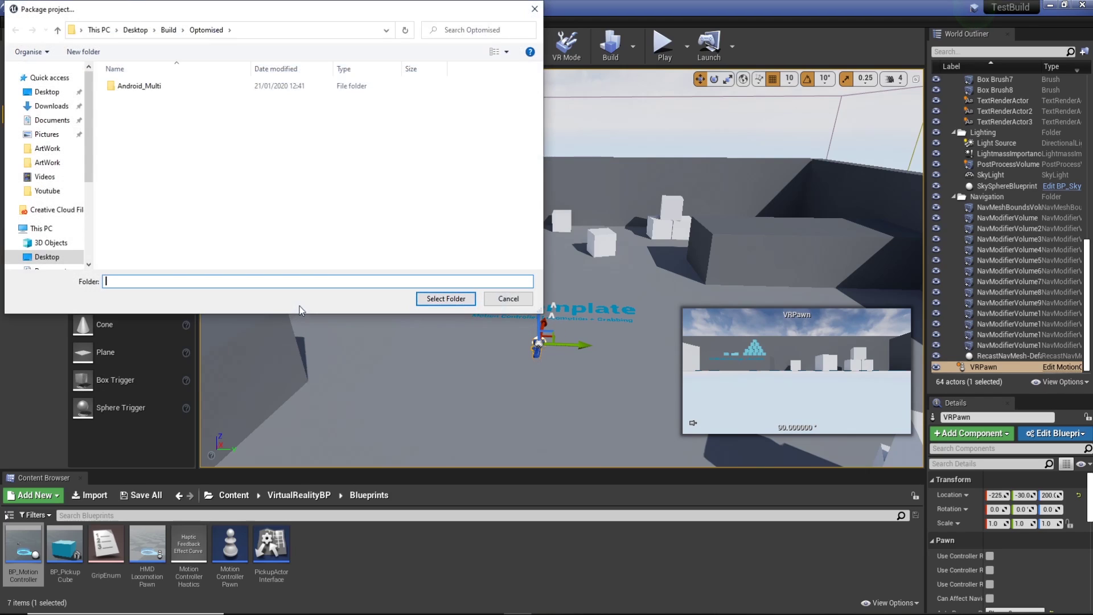
- Create a default-named new folder inside Optimised, then go back up to Build
{"action": "right_click", "coordinate": [172, 139]}
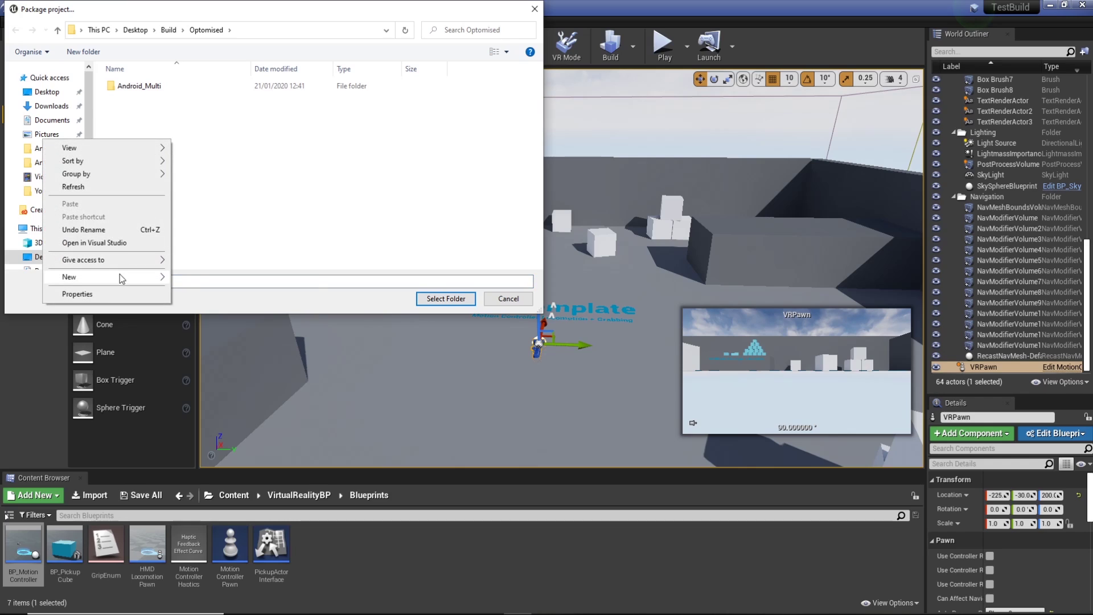
{"action": "mouse_move", "coordinate": [120, 275]}
{"action": "left_click", "coordinate": [207, 280]}
{"action": "key", "text": "Return"}
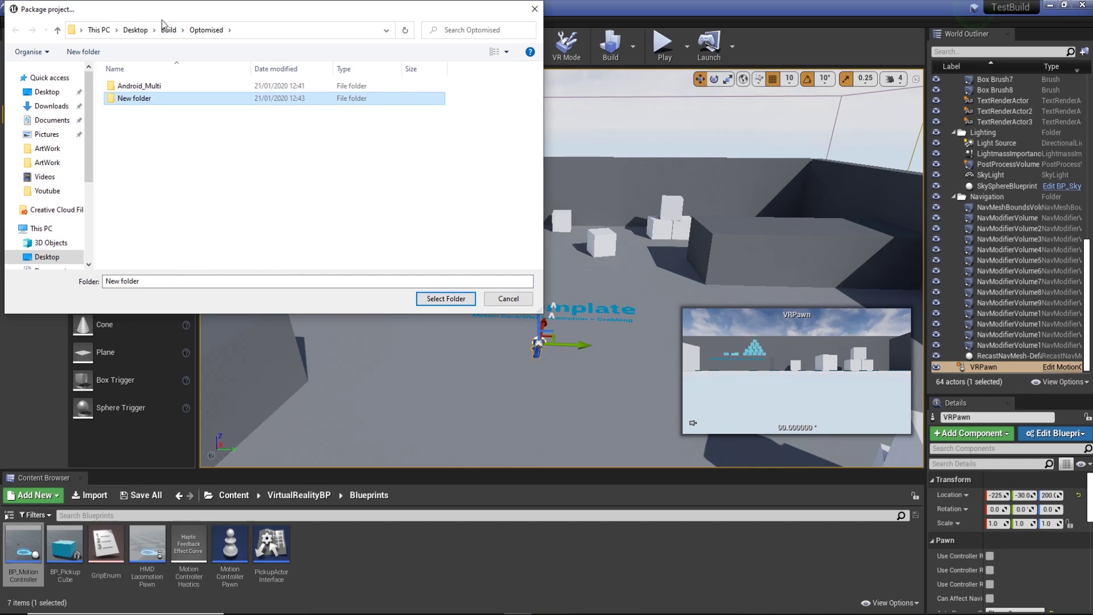
{"action": "left_click", "coordinate": [167, 30]}
- Create a folder named ASTC inside Build and open it
{"action": "right_click", "coordinate": [149, 132]}
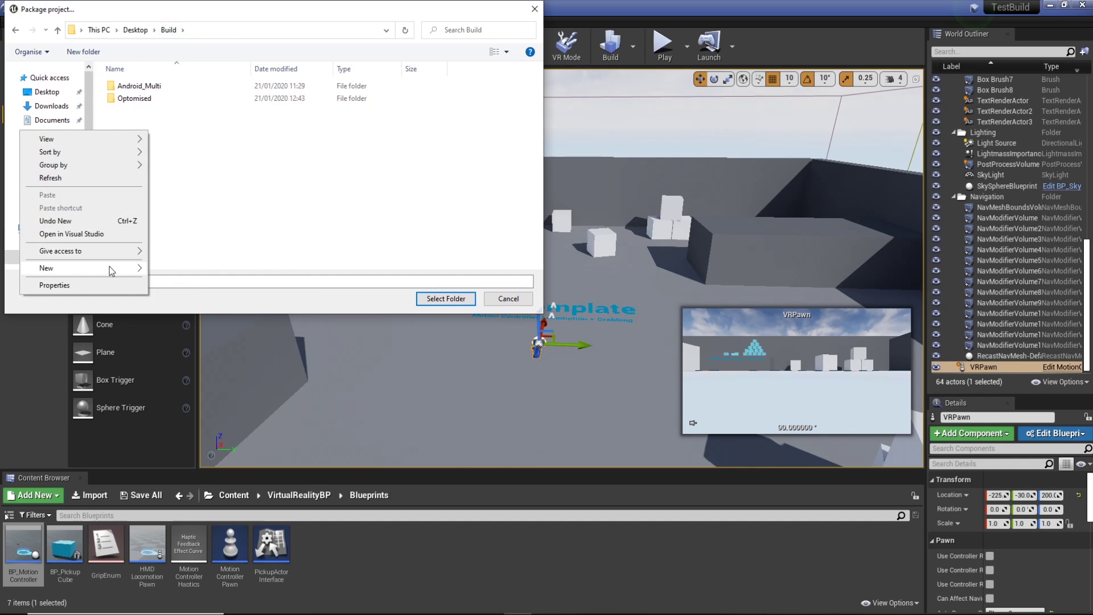
{"action": "mouse_move", "coordinate": [109, 266]}
{"action": "left_click", "coordinate": [197, 267]}
{"action": "type", "text": "ASTC"}
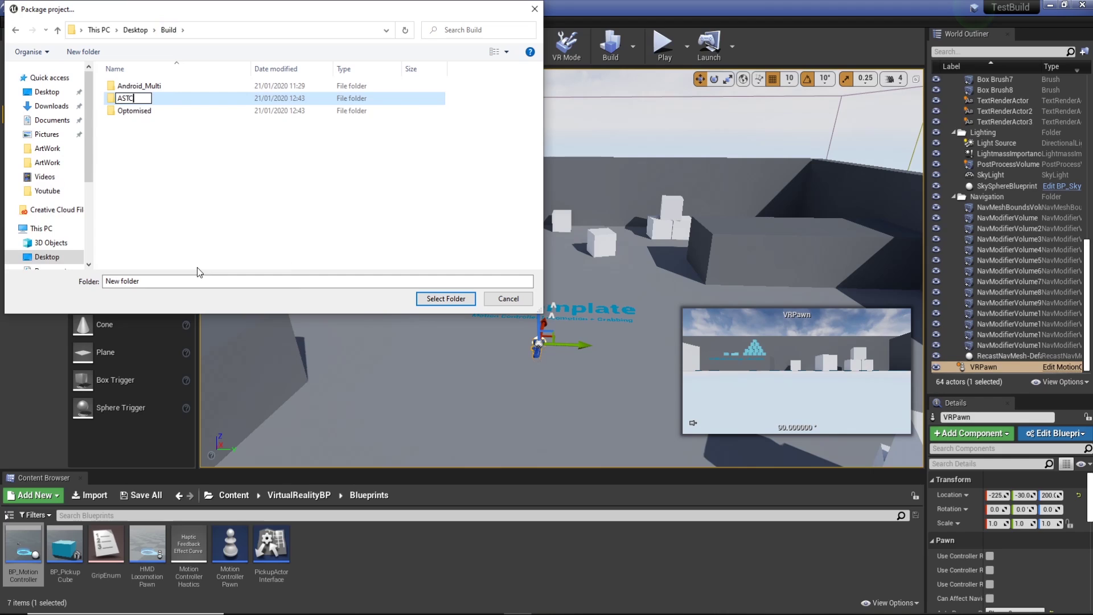
{"action": "key", "text": "Return"}
{"action": "double_click", "coordinate": [138, 96]}
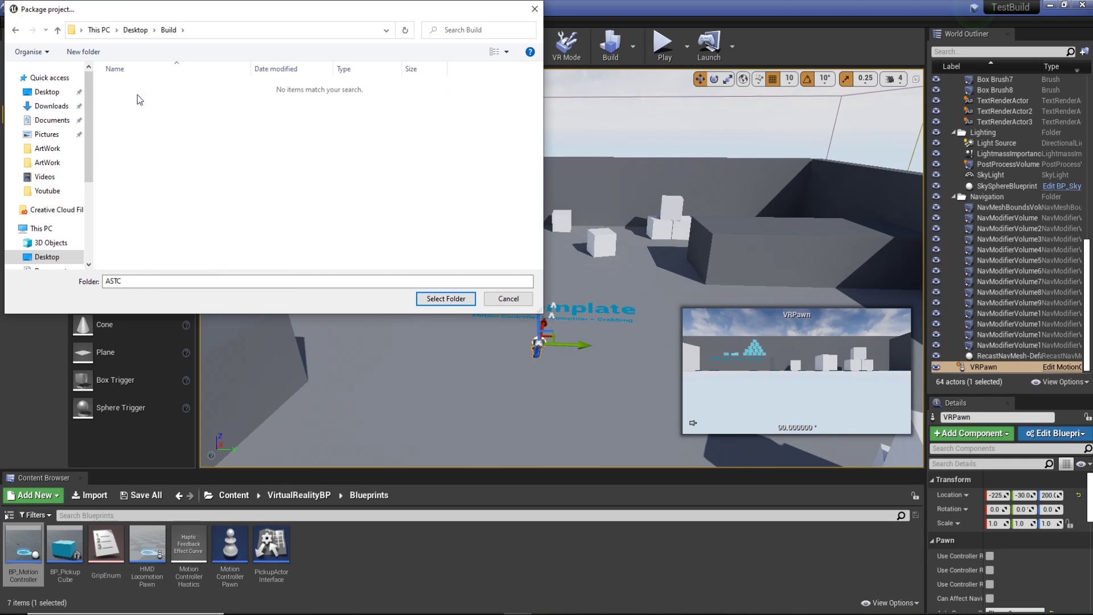
- Confirm ASTC as the destination, then close the output log after BUILD SUCCESSFUL appears
{"action": "left_click", "coordinate": [445, 298]}
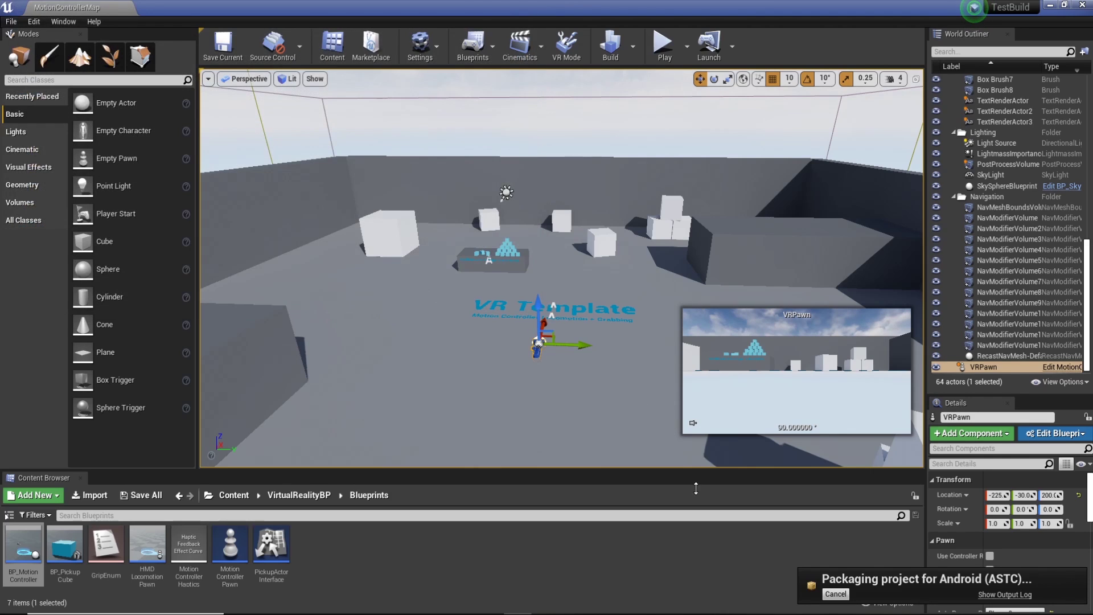
{"action": "left_click", "coordinate": [1005, 594]}
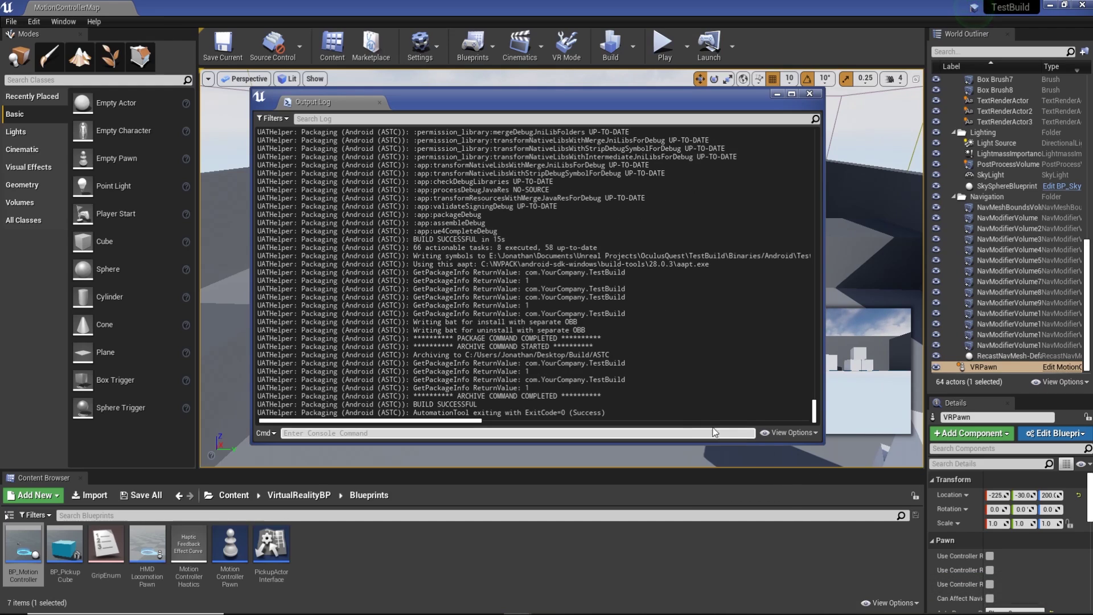
{"action": "left_click", "coordinate": [810, 93]}
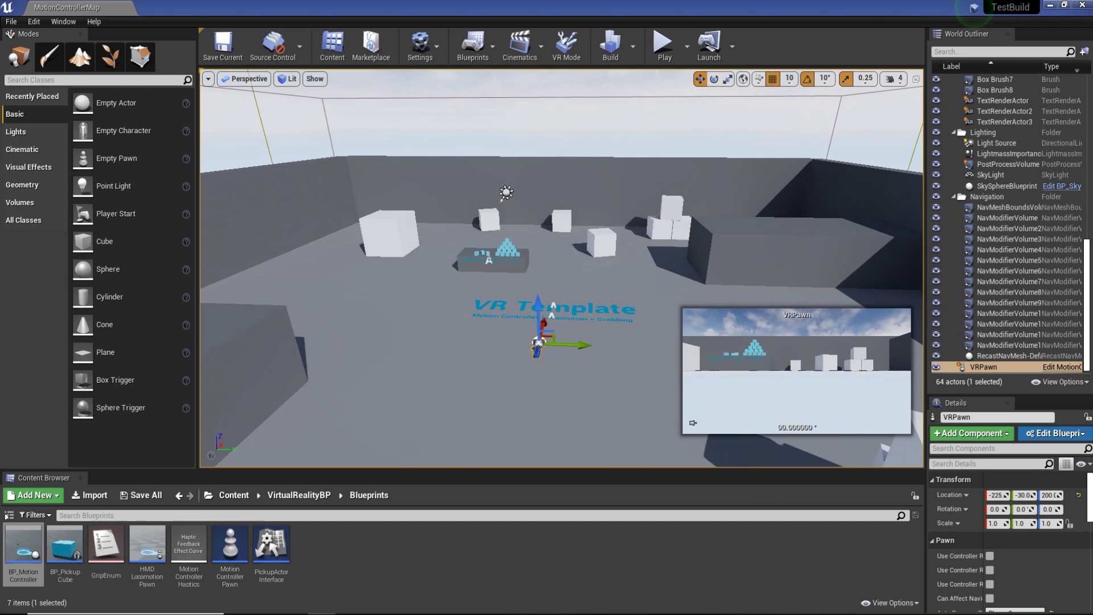
{"action": "left_click", "coordinate": [11, 171]}
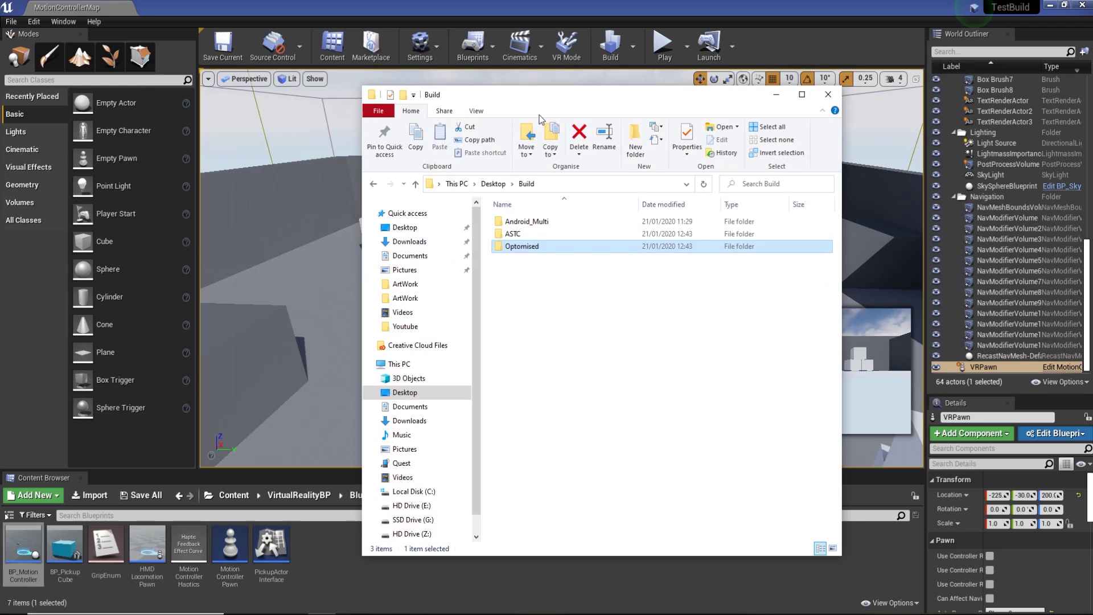
{"action": "right_click", "coordinate": [532, 233]}
{"action": "left_click", "coordinate": [539, 233]}
{"action": "right_click", "coordinate": [539, 233]}
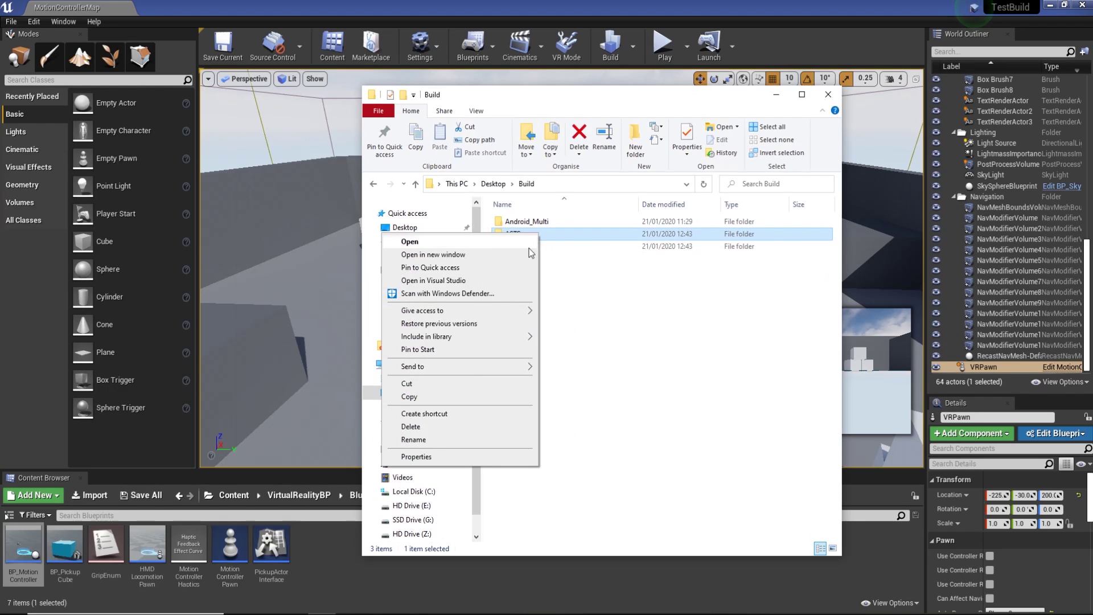
{"action": "left_click", "coordinate": [428, 459]}
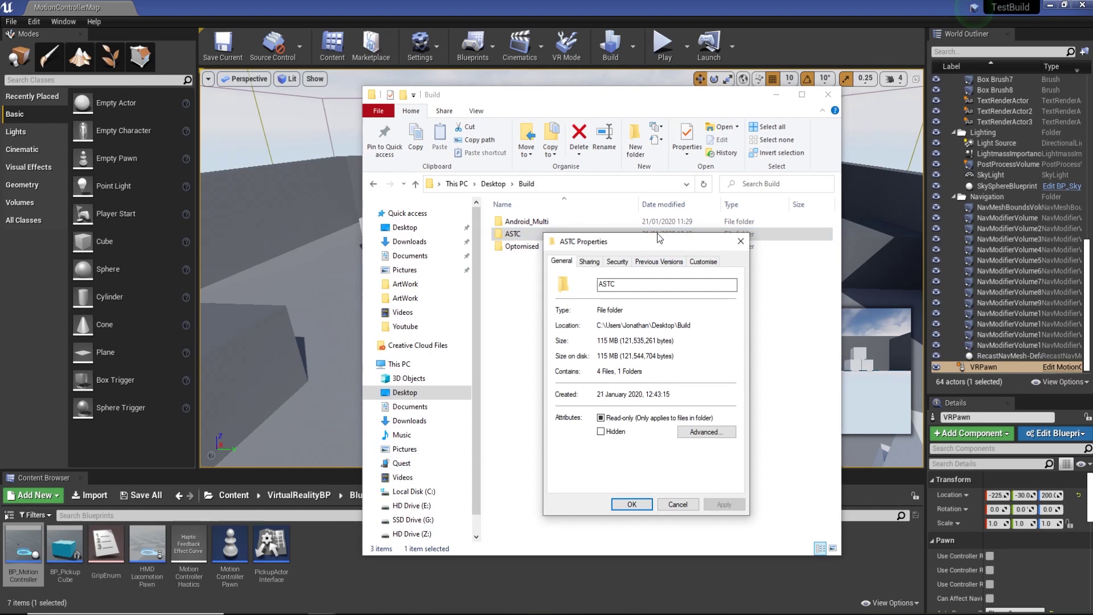
{"action": "left_click_drag", "start_coordinate": [785, 275], "coordinate": [790, 274]}
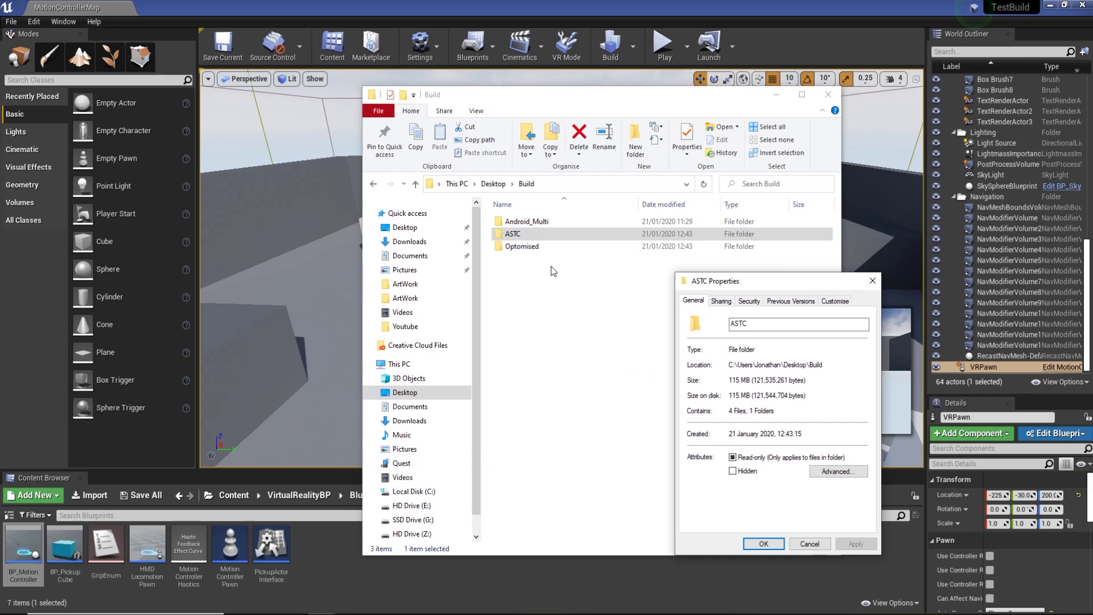
{"action": "right_click", "coordinate": [535, 245]}
{"action": "left_click", "coordinate": [523, 472]}
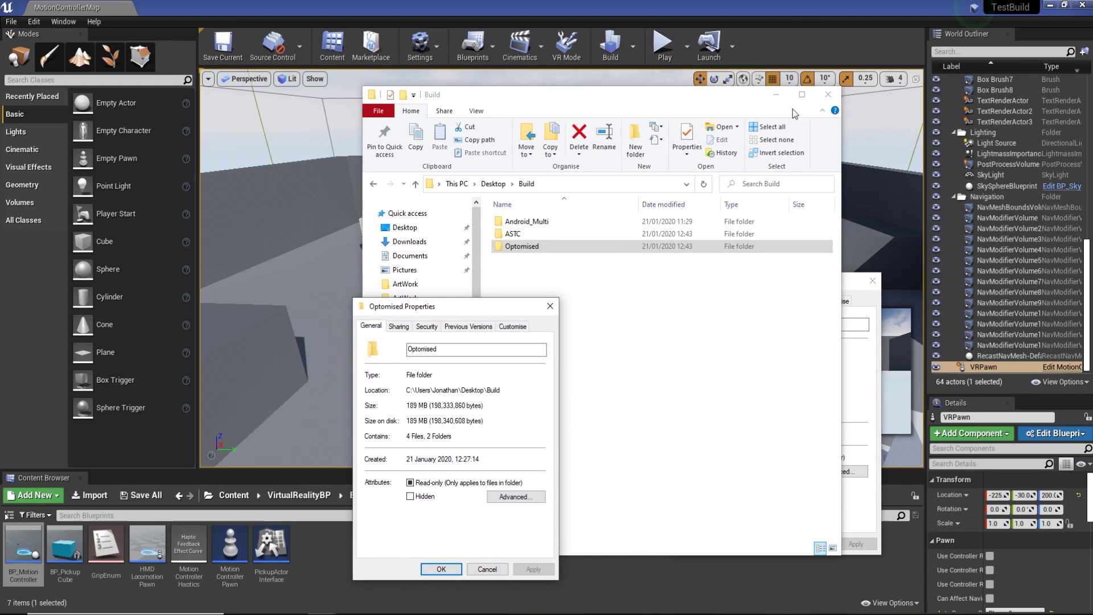
{"action": "left_click", "coordinate": [776, 94]}
{"action": "left_click_drag", "start_coordinate": [480, 311], "coordinate": [589, 283]}
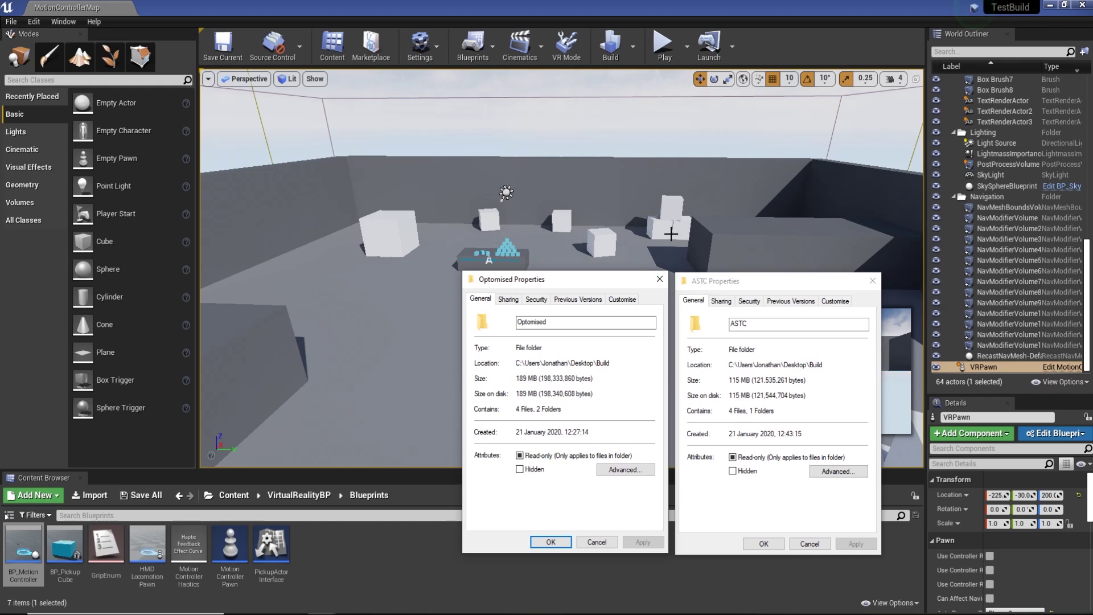
{"action": "left_click", "coordinate": [659, 279]}
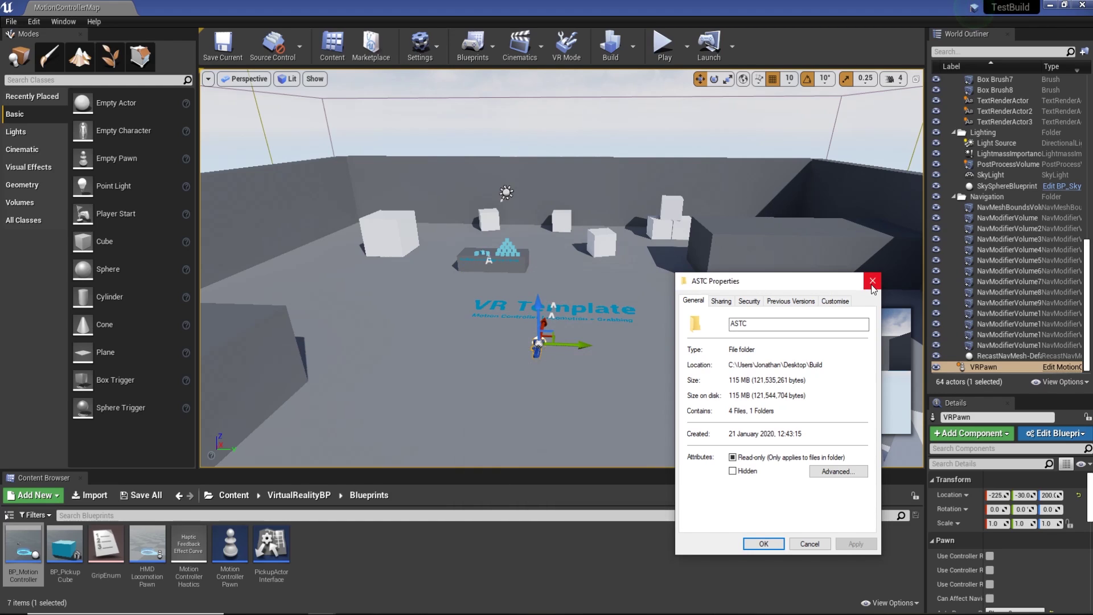
{"action": "left_click", "coordinate": [872, 284]}
- Browse the Package Project > Android menu, dismiss it, and show the Launch devices list with the Quest
{"action": "left_click", "coordinate": [11, 21]}
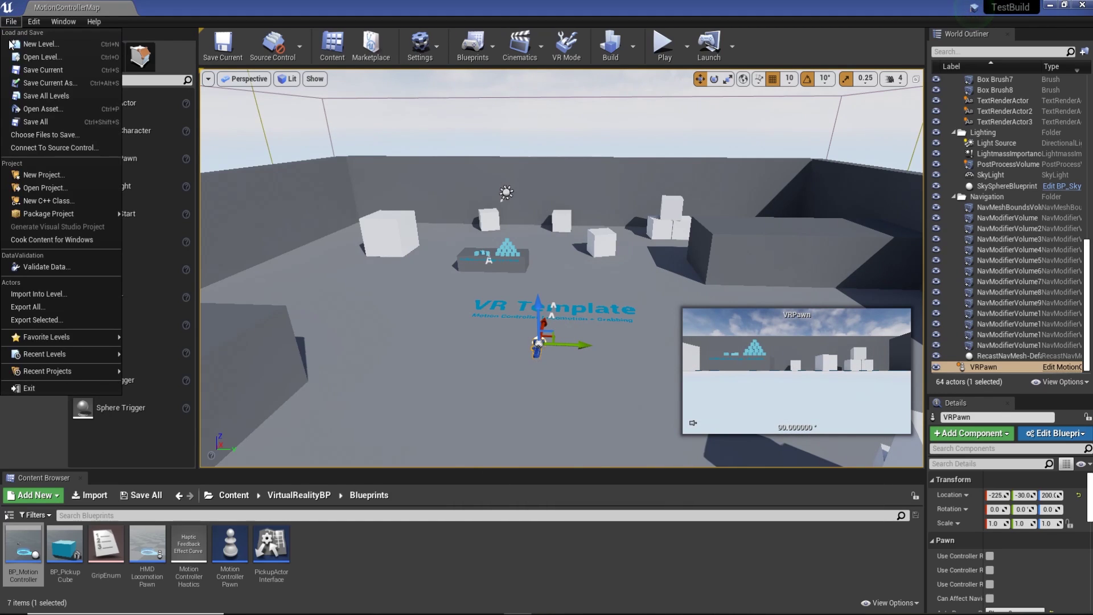
{"action": "mouse_move", "coordinate": [82, 224]}
{"action": "mouse_move", "coordinate": [165, 219]}
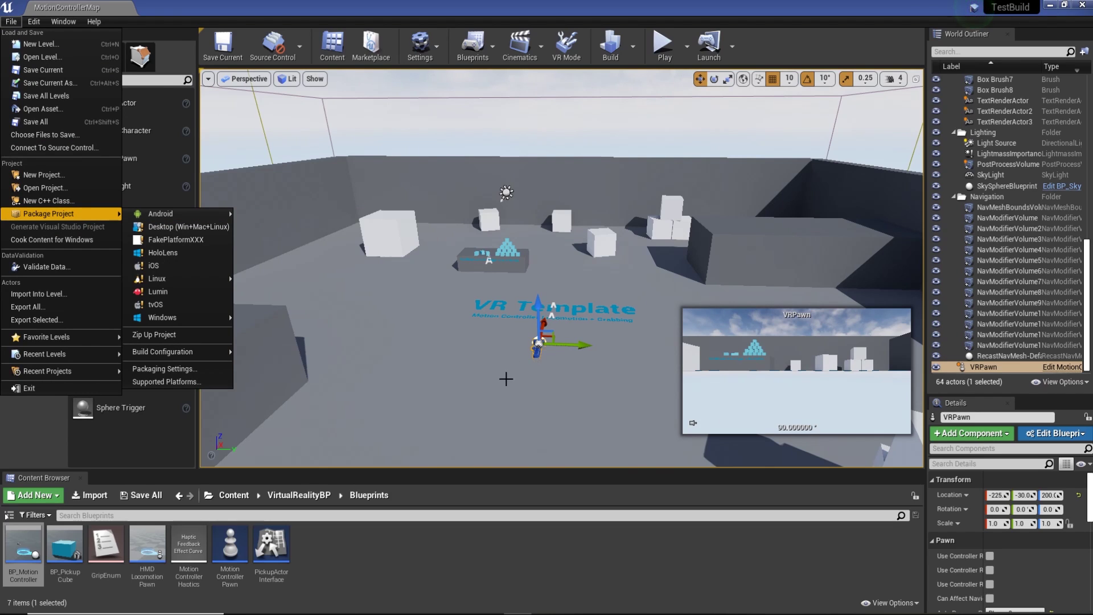
{"action": "left_click", "coordinate": [595, 289]}
{"action": "right_click_drag", "start_coordinate": [594, 289], "coordinate": [594, 254]}
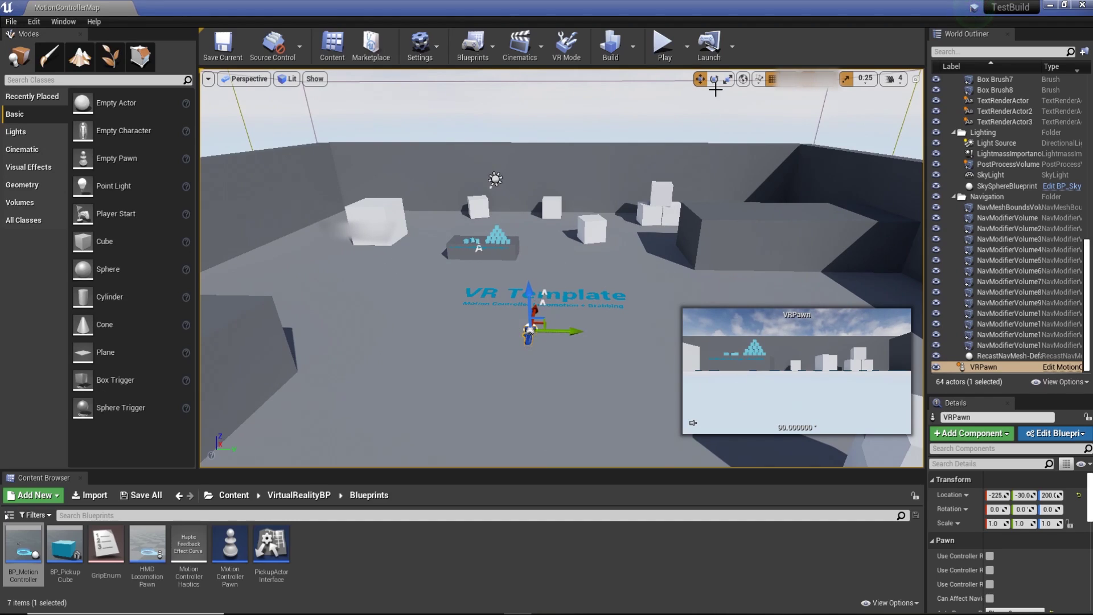
{"action": "left_click", "coordinate": [732, 46]}
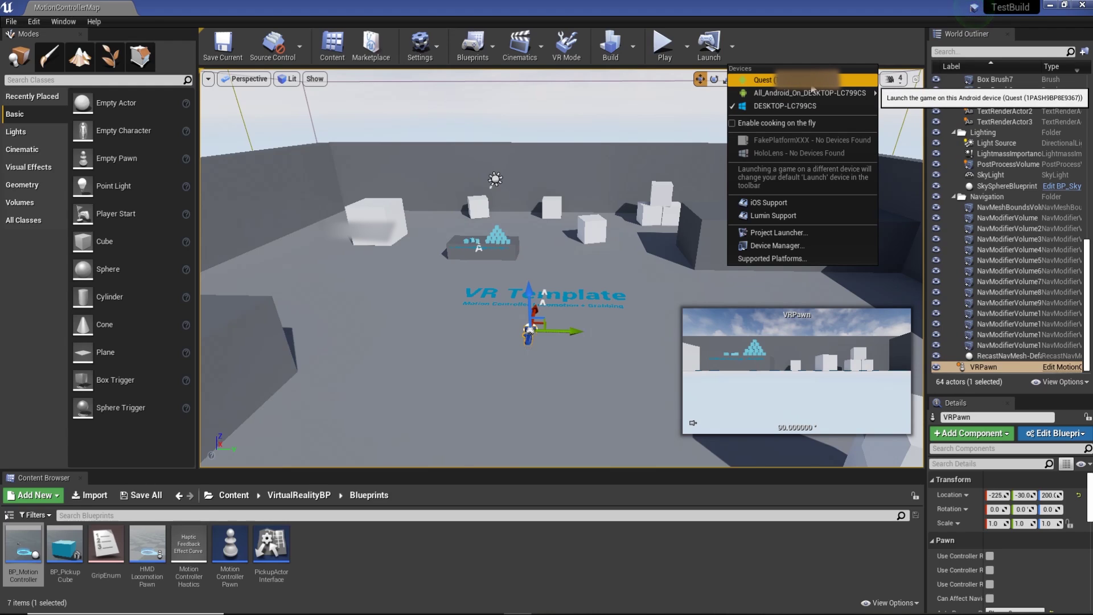
- Open and reposition the Project Launcher, then set the Quest's data build to By the book
{"action": "left_click", "coordinate": [781, 237]}
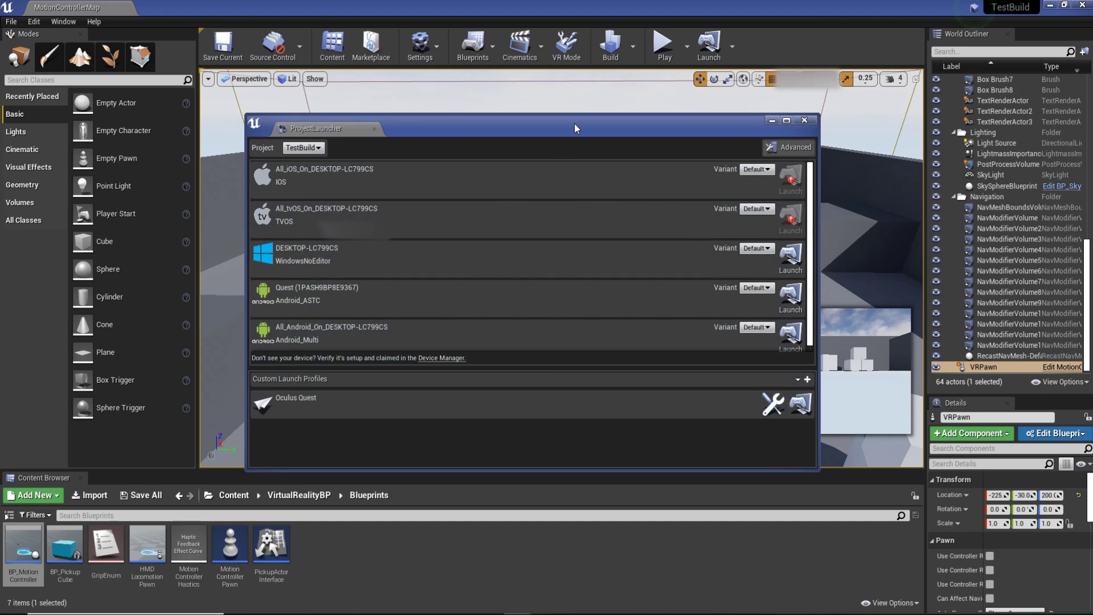
{"action": "left_click_drag", "start_coordinate": [576, 128], "coordinate": [602, 70]}
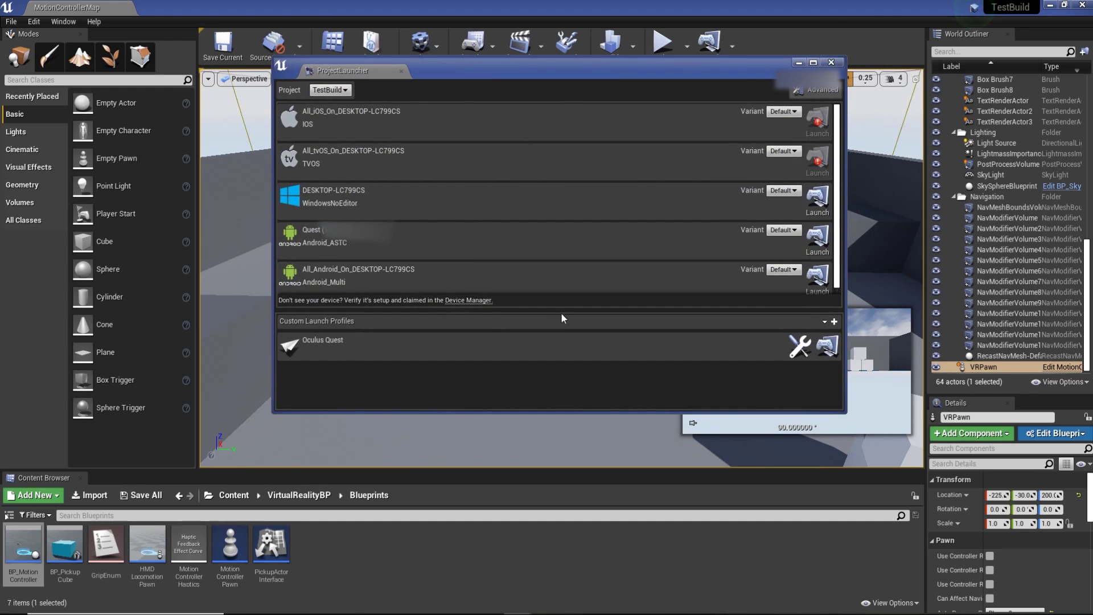
{"action": "left_click_drag", "start_coordinate": [562, 311], "coordinate": [565, 332]}
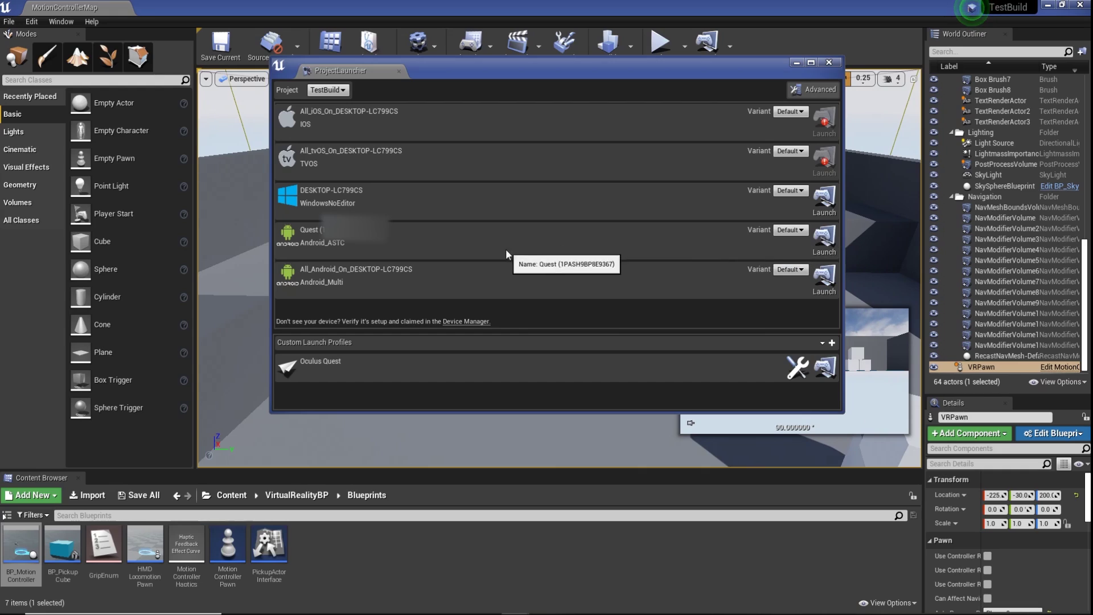
{"action": "left_click", "coordinate": [813, 90]}
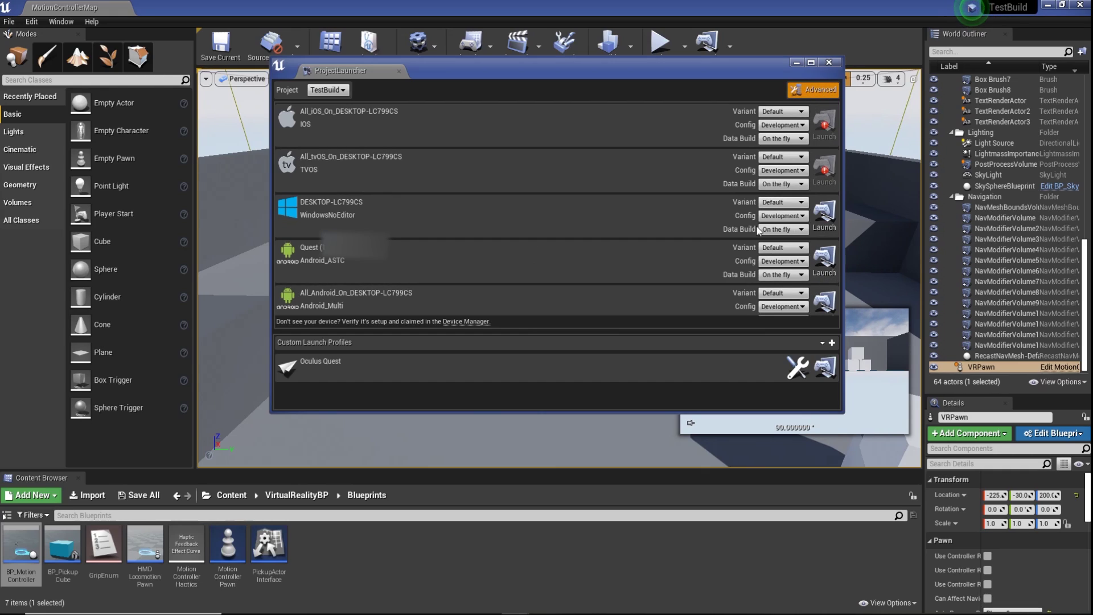
{"action": "left_click", "coordinate": [785, 276]}
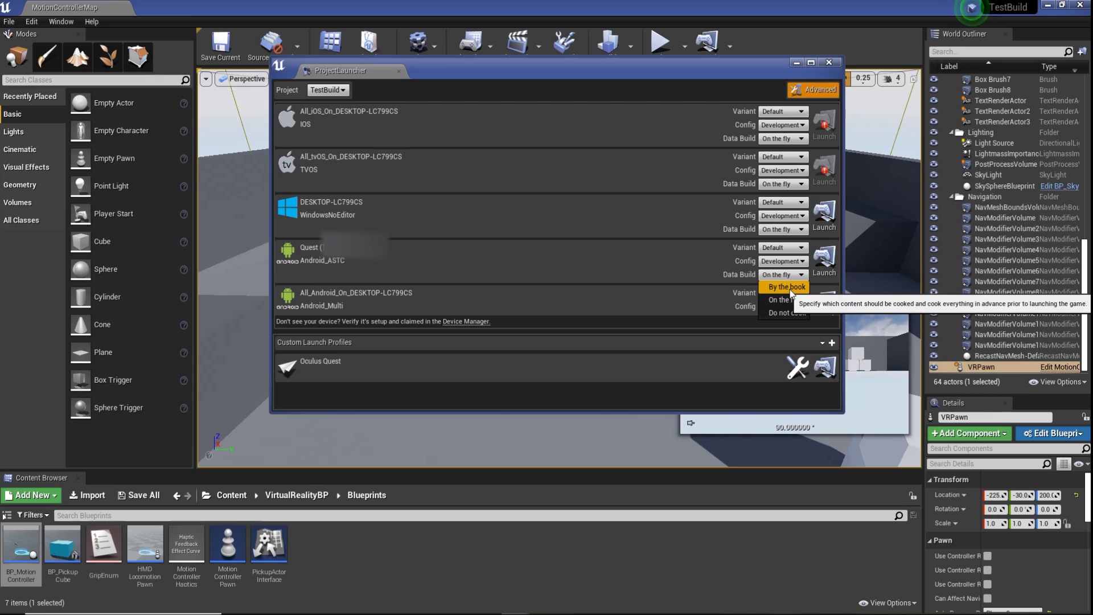
{"action": "left_click", "coordinate": [791, 287]}
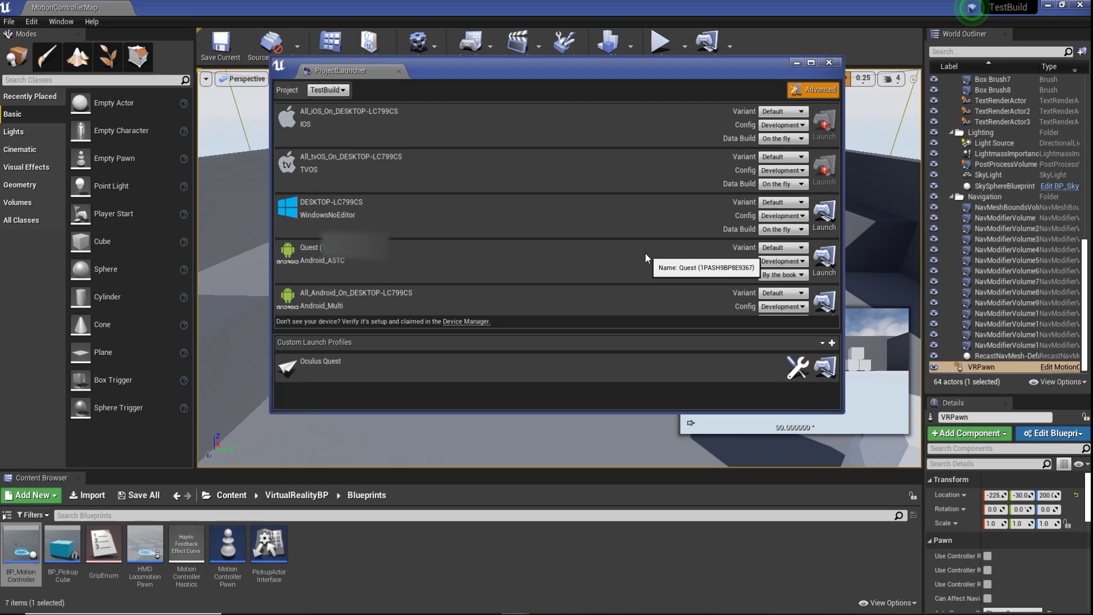
- Launch the Android_ASTC build to the Quest, showing all task rows and a larger Output Log
{"action": "left_click", "coordinate": [836, 255]}
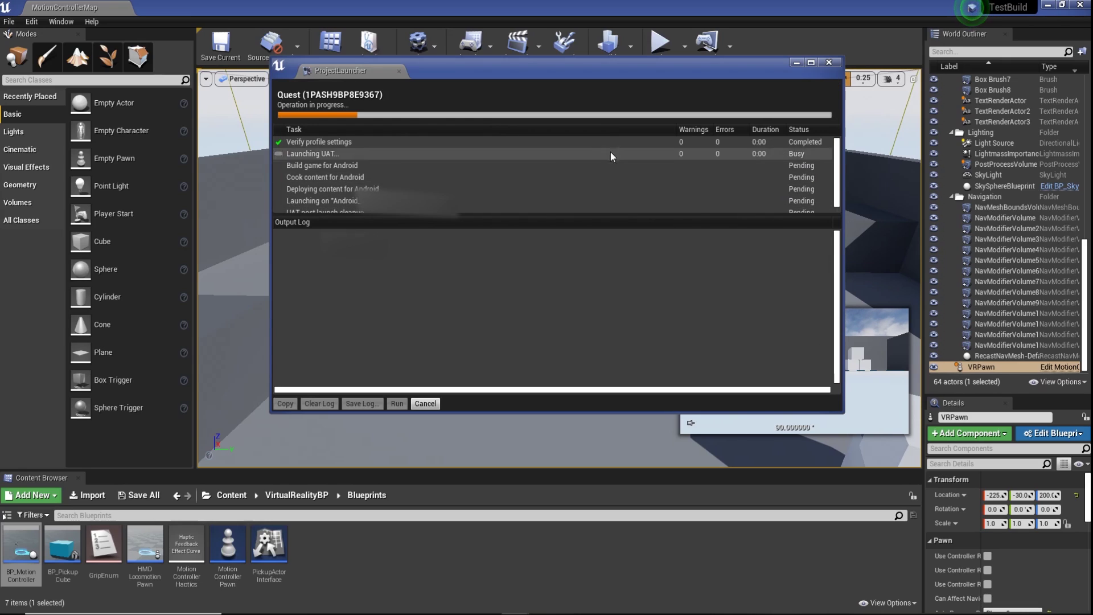
{"action": "left_click_drag", "start_coordinate": [545, 213], "coordinate": [554, 235]}
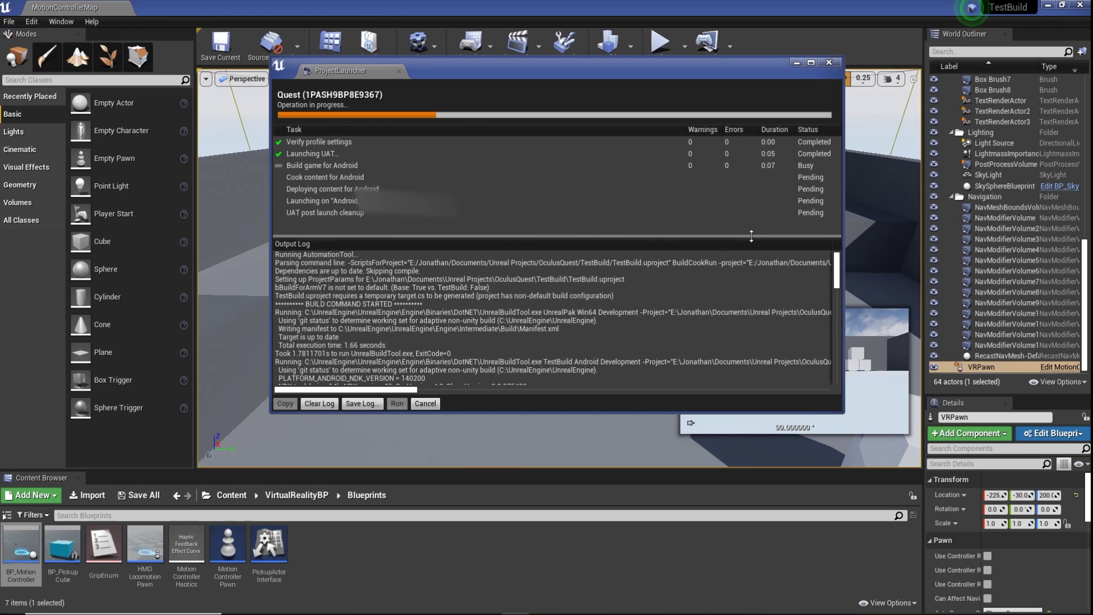
{"action": "left_click_drag", "start_coordinate": [751, 239], "coordinate": [763, 229]}
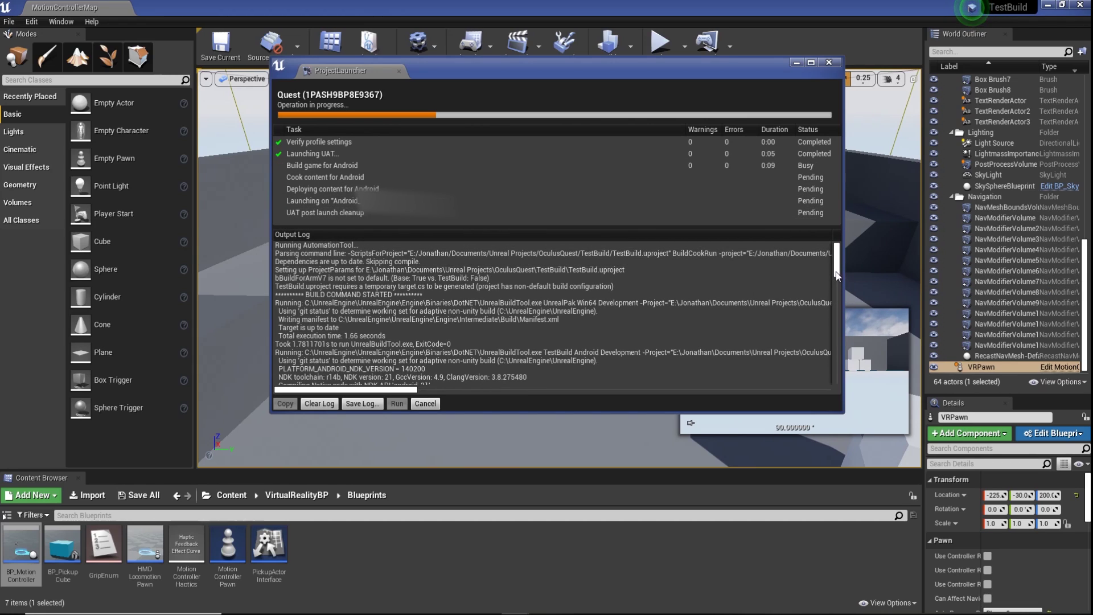
{"action": "left_click_drag", "start_coordinate": [829, 280], "coordinate": [842, 246]}
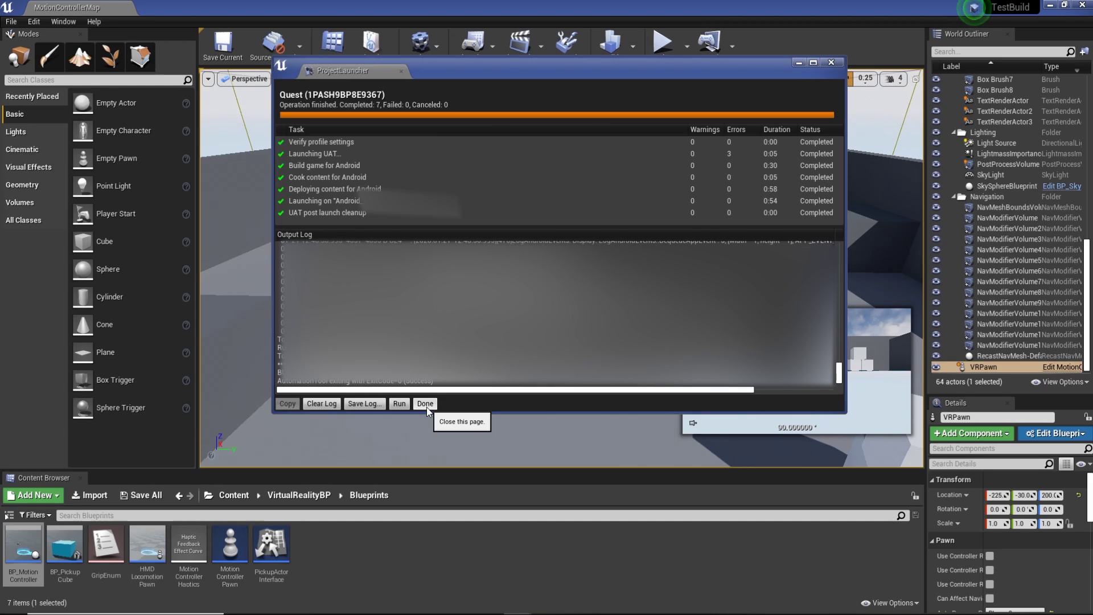
- Dismiss the finished launch, close the Project Launcher, and focus the viewport on the VRPawn
{"action": "left_click", "coordinate": [427, 405]}
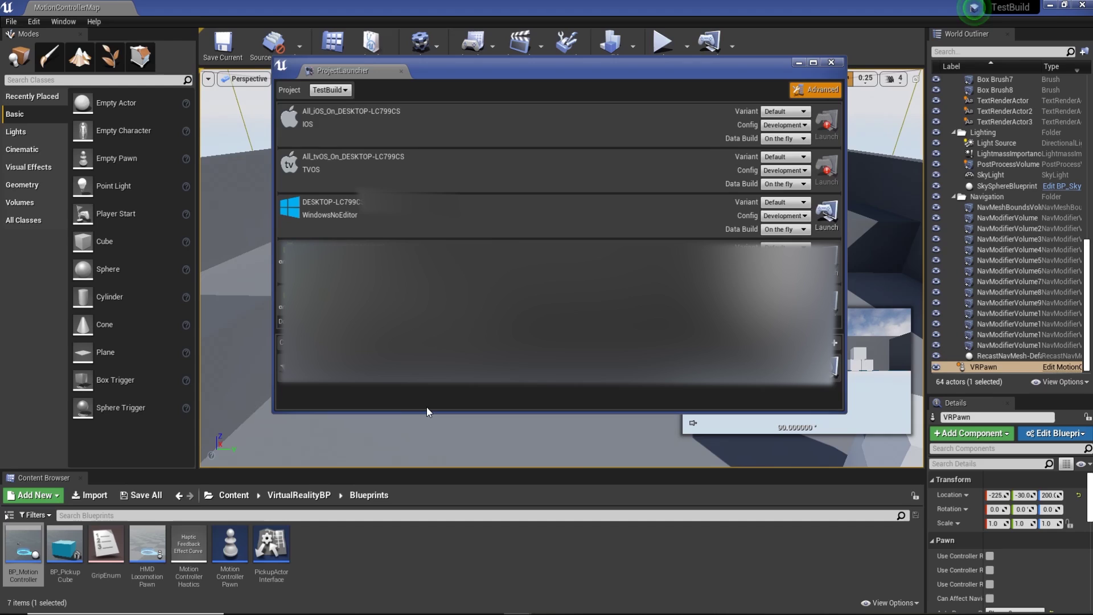
{"action": "left_click", "coordinate": [831, 64]}
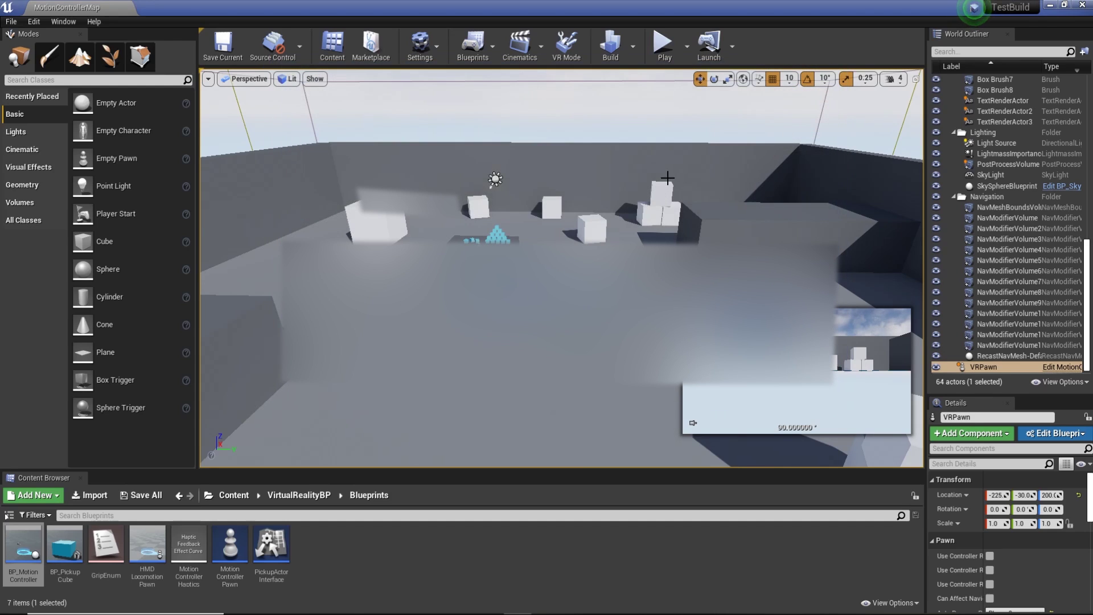
{"action": "left_click_drag", "start_coordinate": [665, 182], "coordinate": [644, 165]}
{"action": "key", "text": "f"}
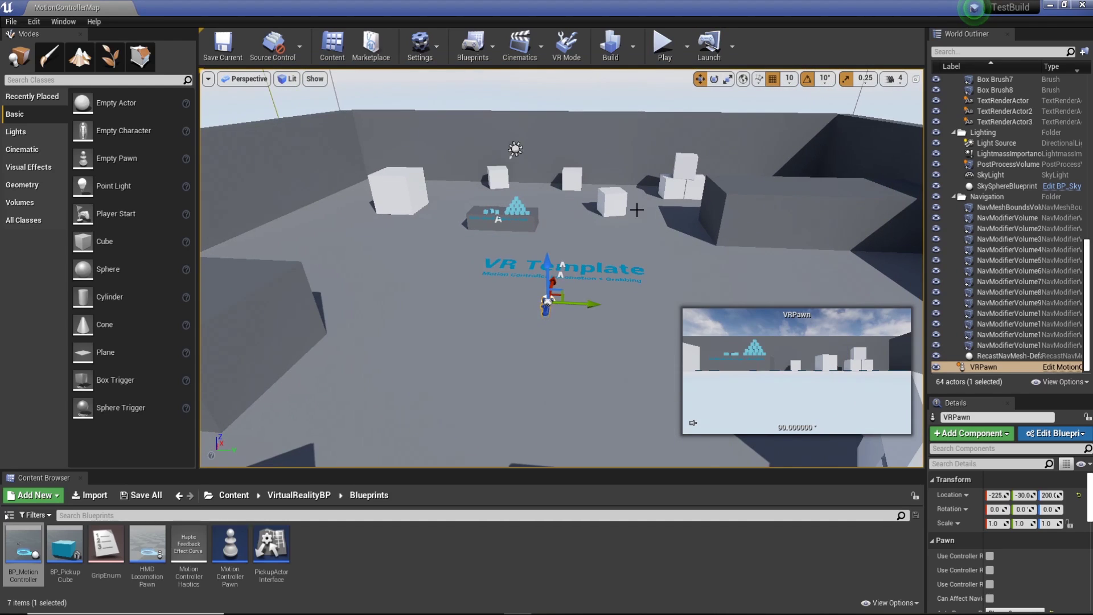